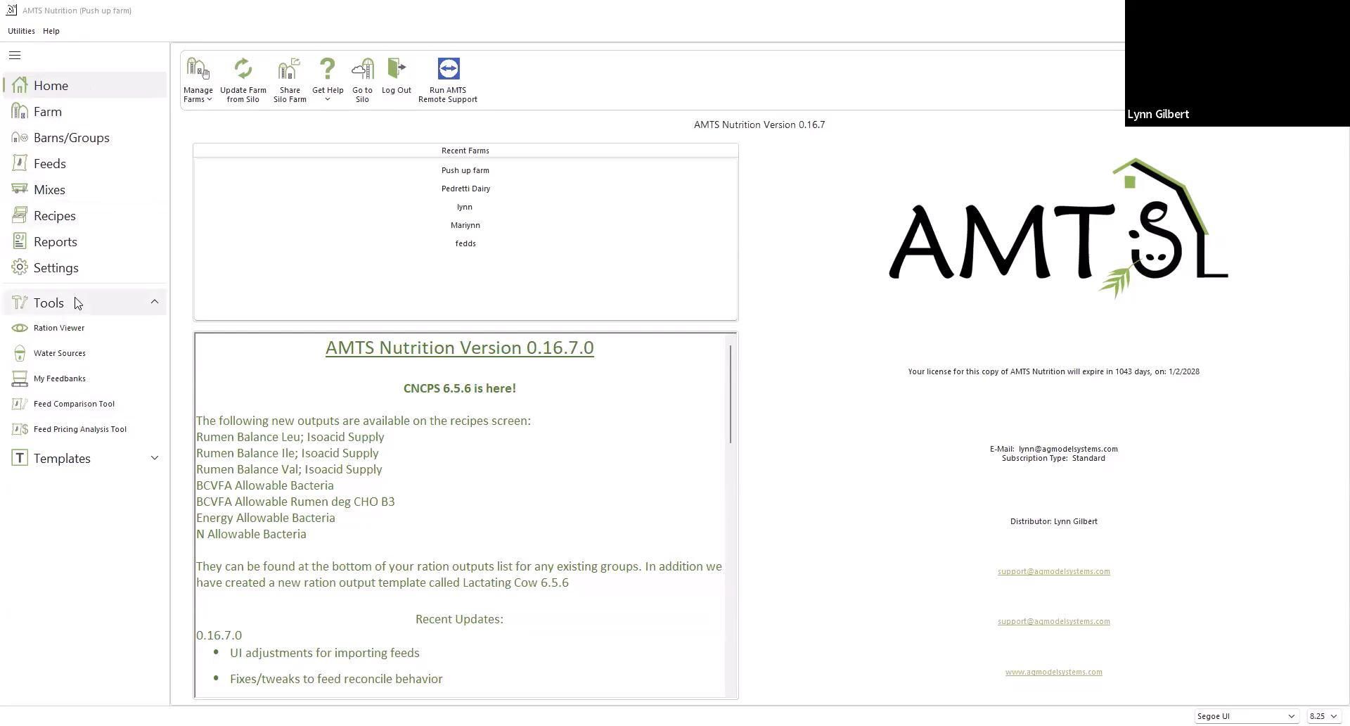
Open the farm file new prod test farm.amts_nutrition from the Farm Files folder
click(87, 464)
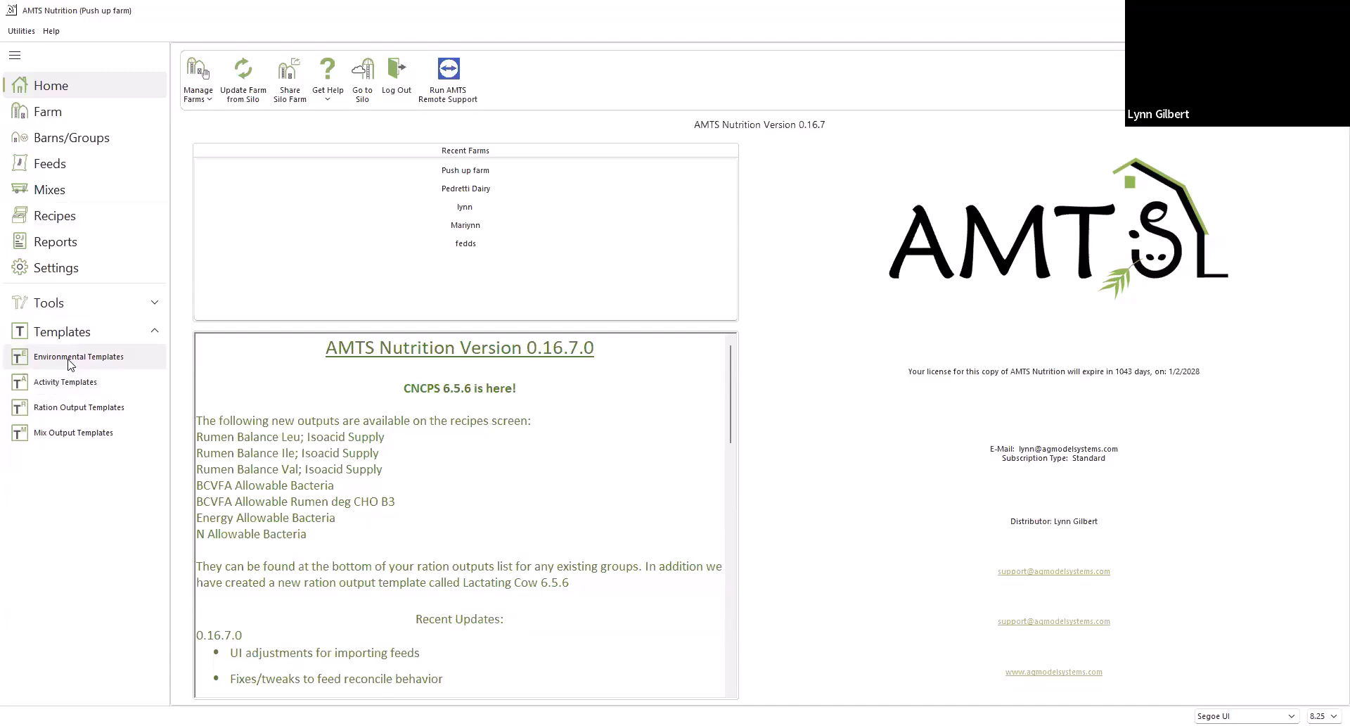
click(200, 81)
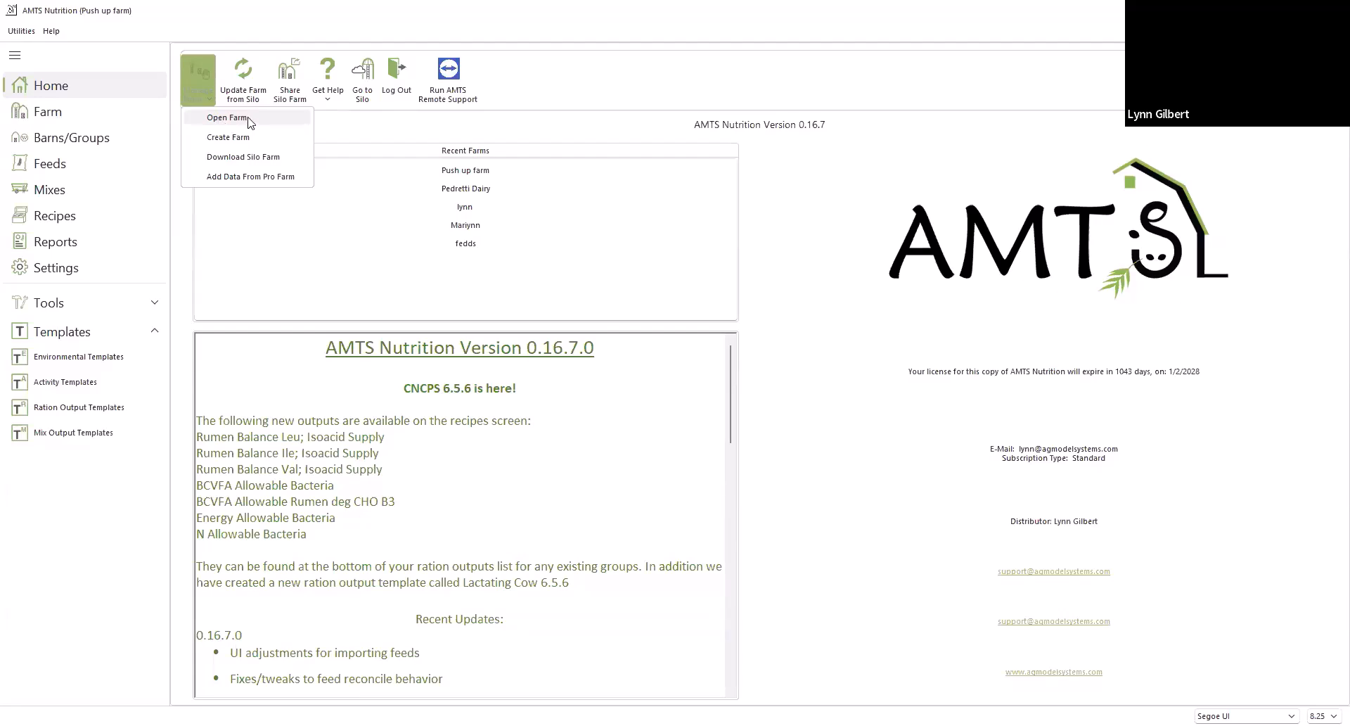
click(251, 123)
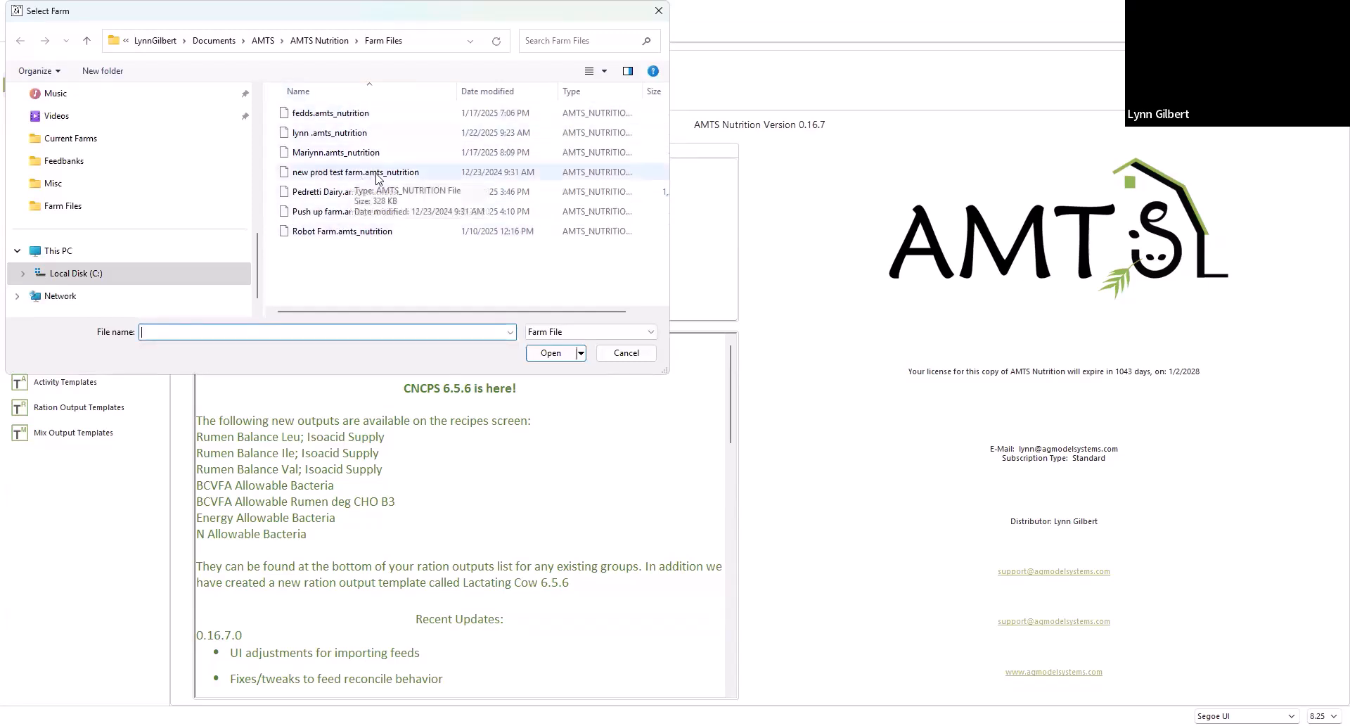
click(307, 177)
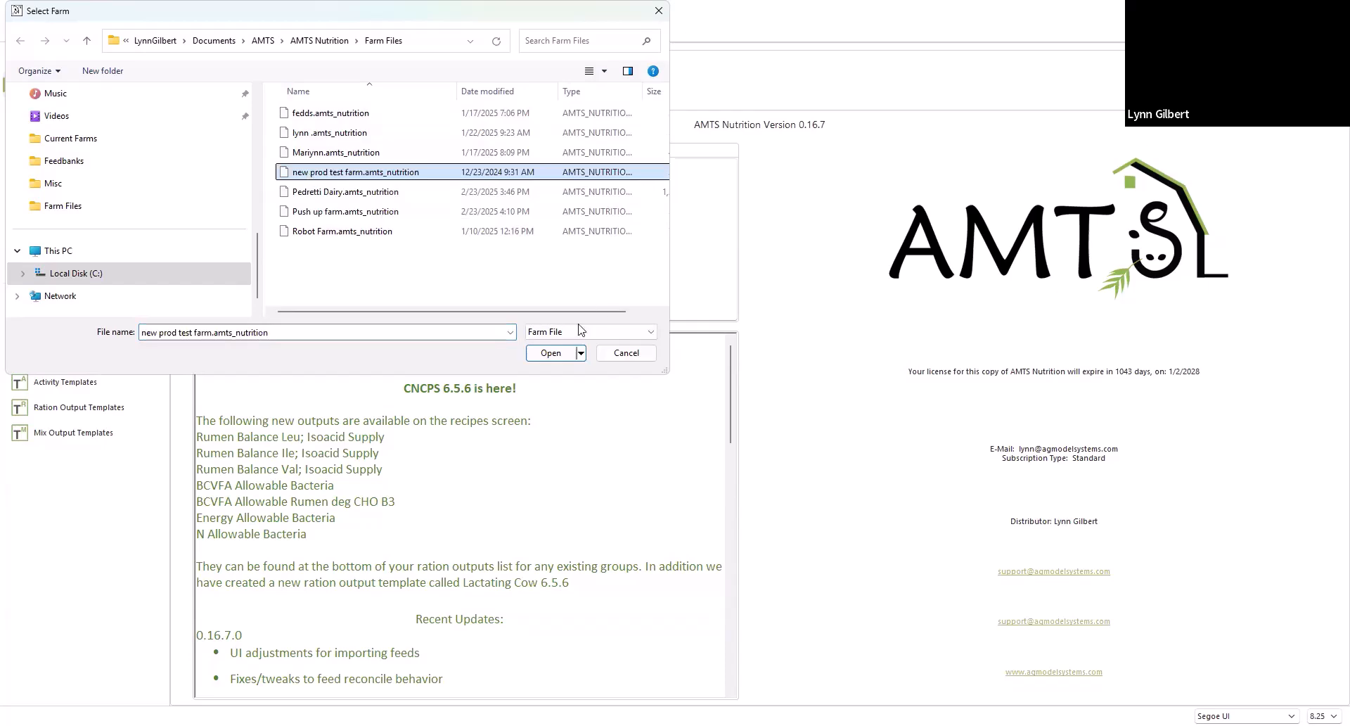
click(560, 354)
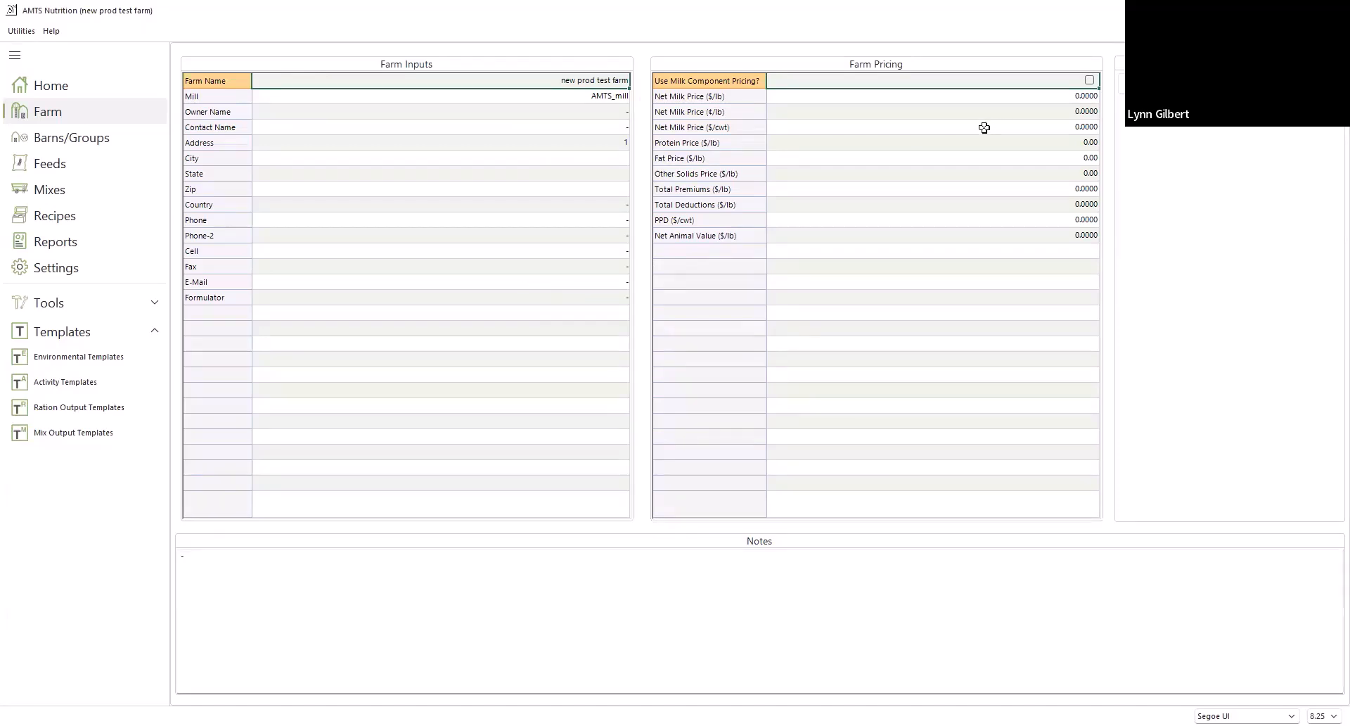
Set the farm's net milk price to 0.23 $/lb and enter a net animal value per pound
click(992, 94)
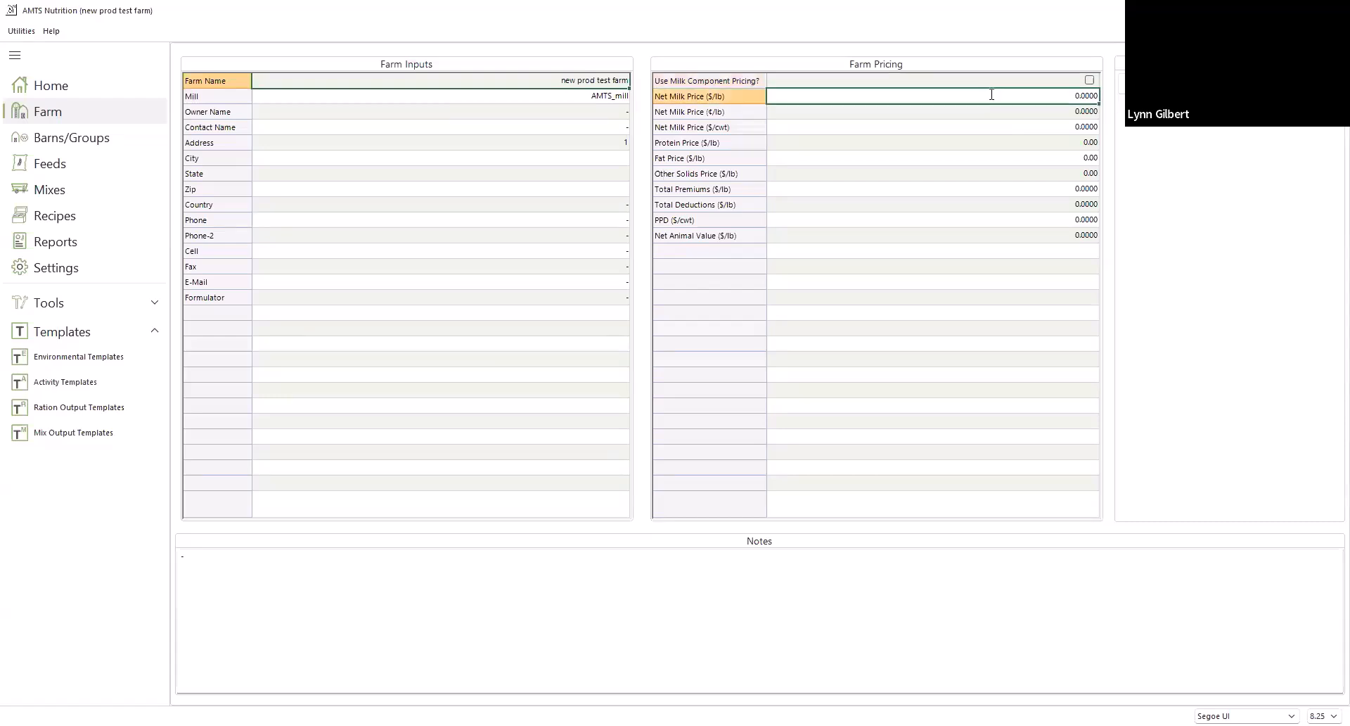
text(.23)
click(1004, 137)
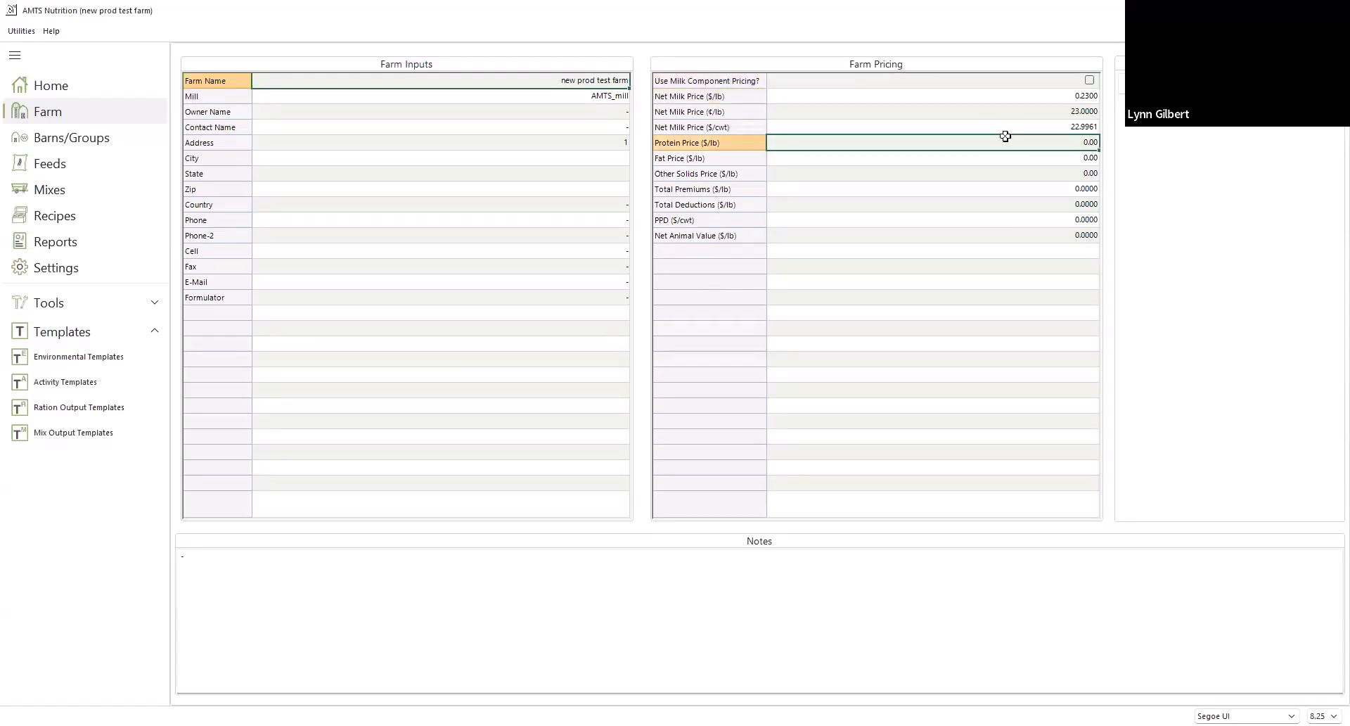
click(1055, 236)
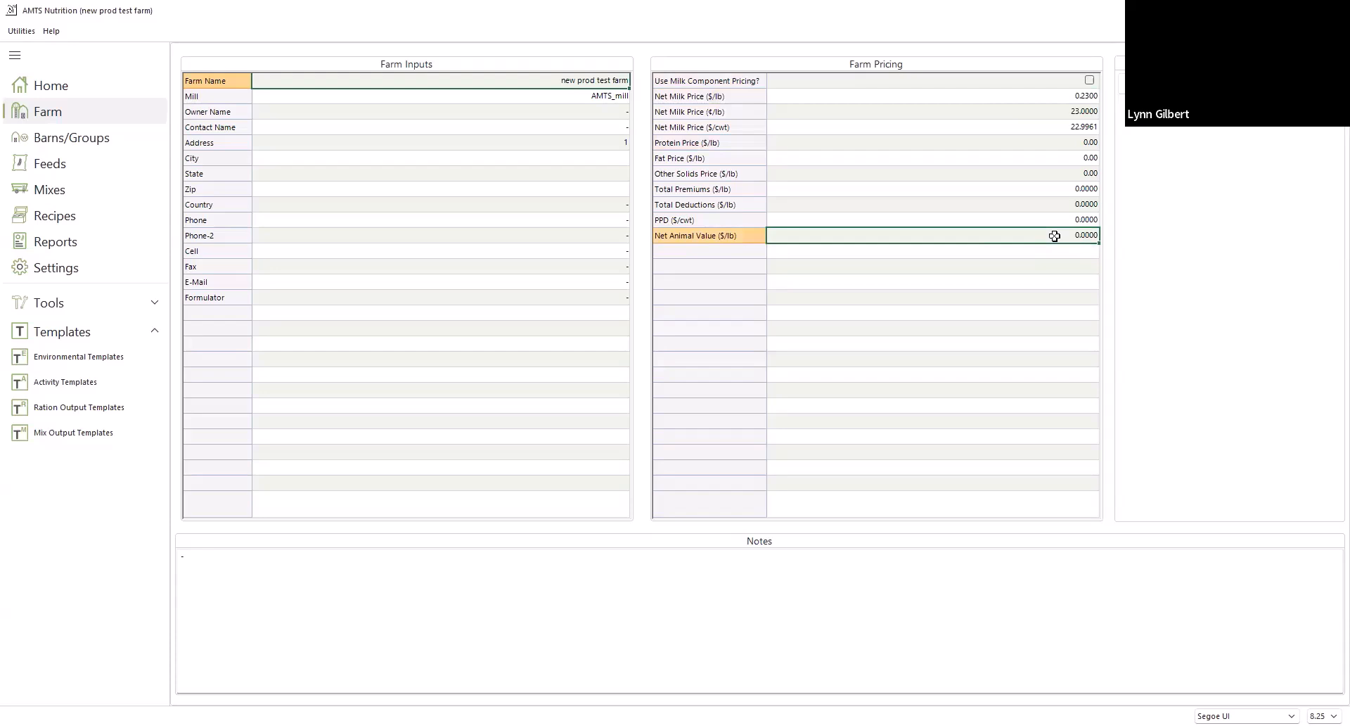
text(1)
text(2)
text(1)
For Barn 1, set the temperature to 38 °F and the previous temperature to 35 °F, leaving the environmental template at NONE
click(72, 145)
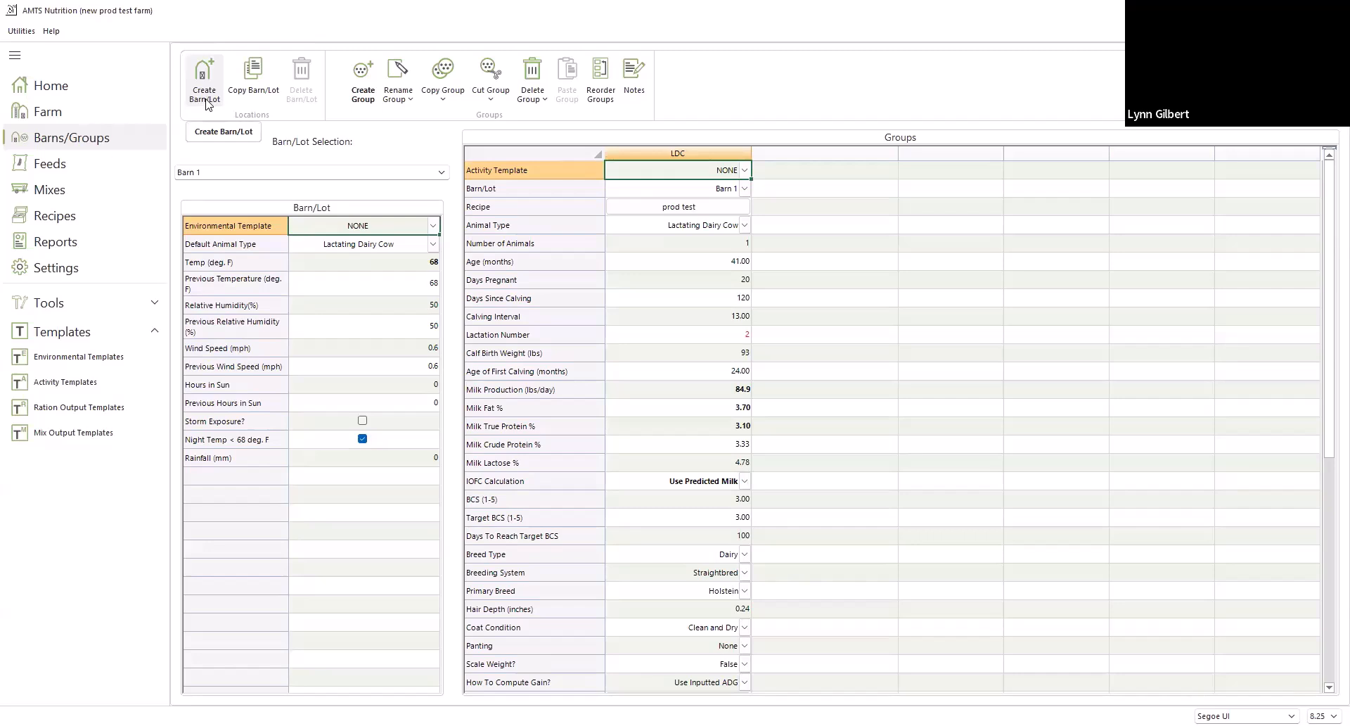
click(434, 227)
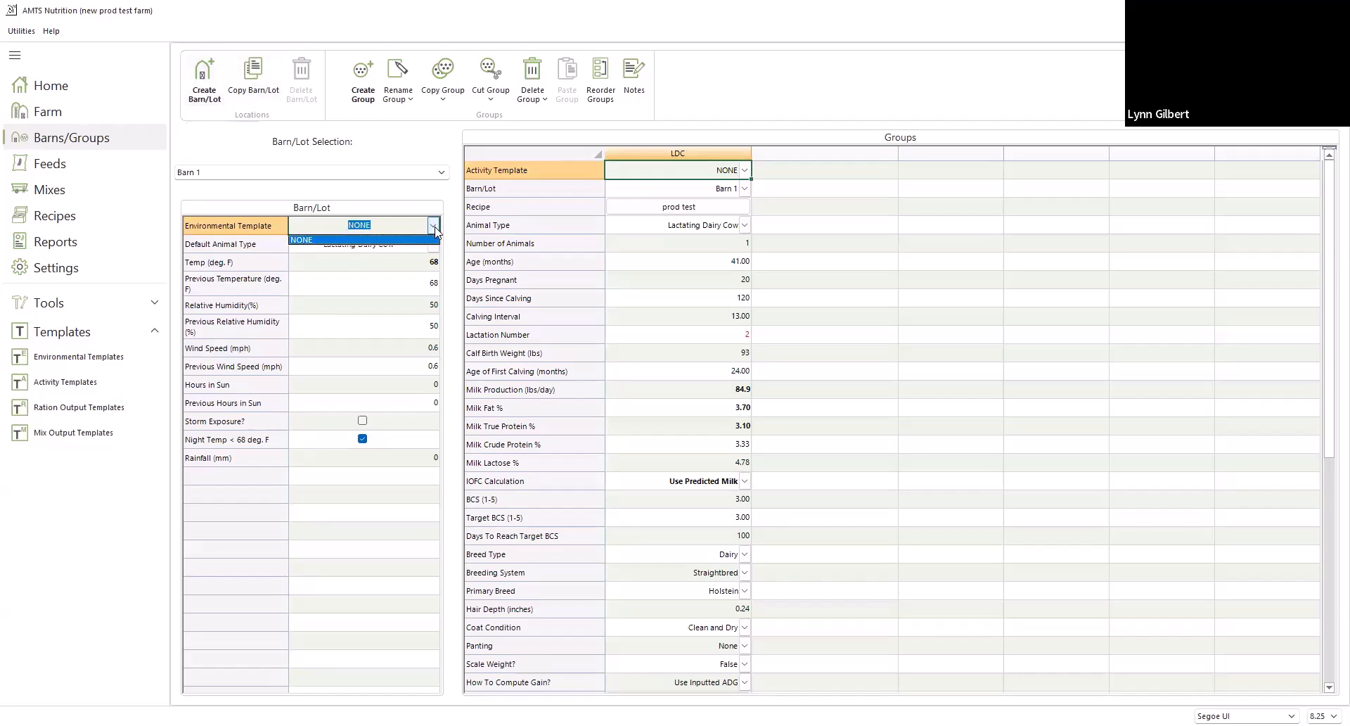
click(435, 228)
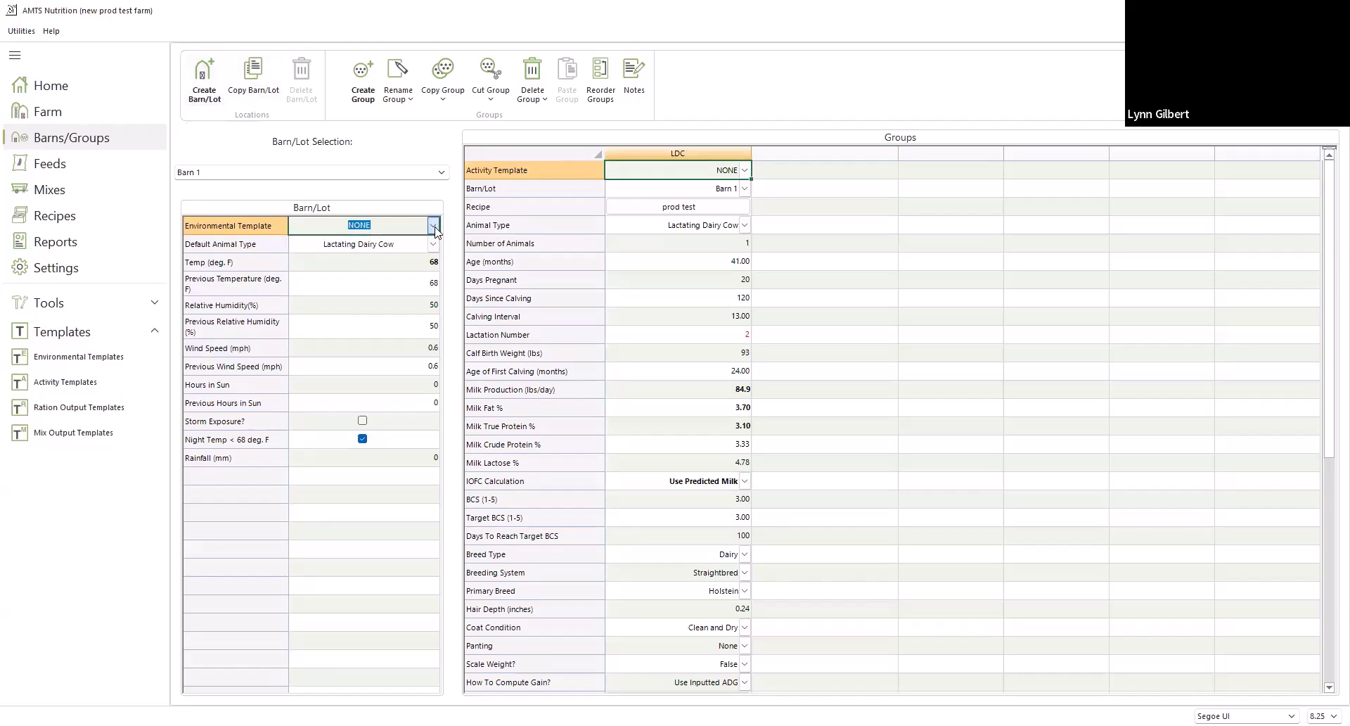
click(423, 265)
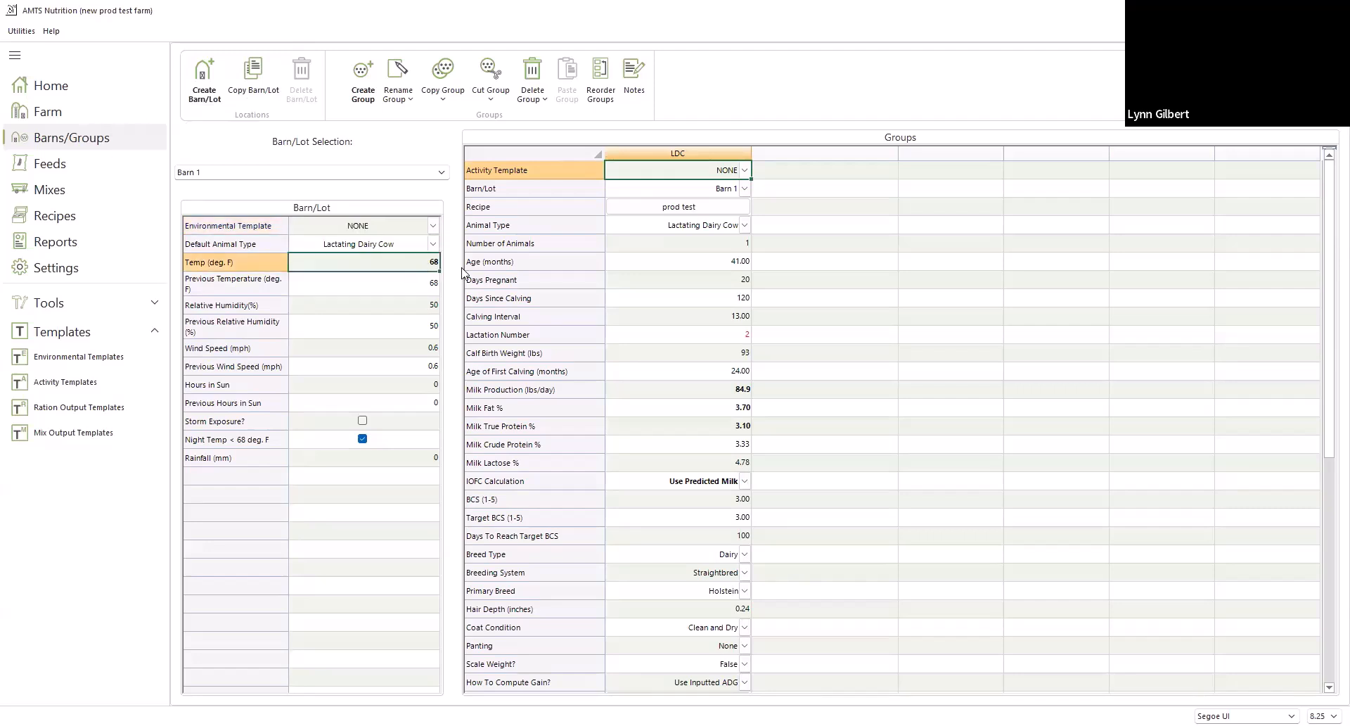
text(38)
click(416, 281)
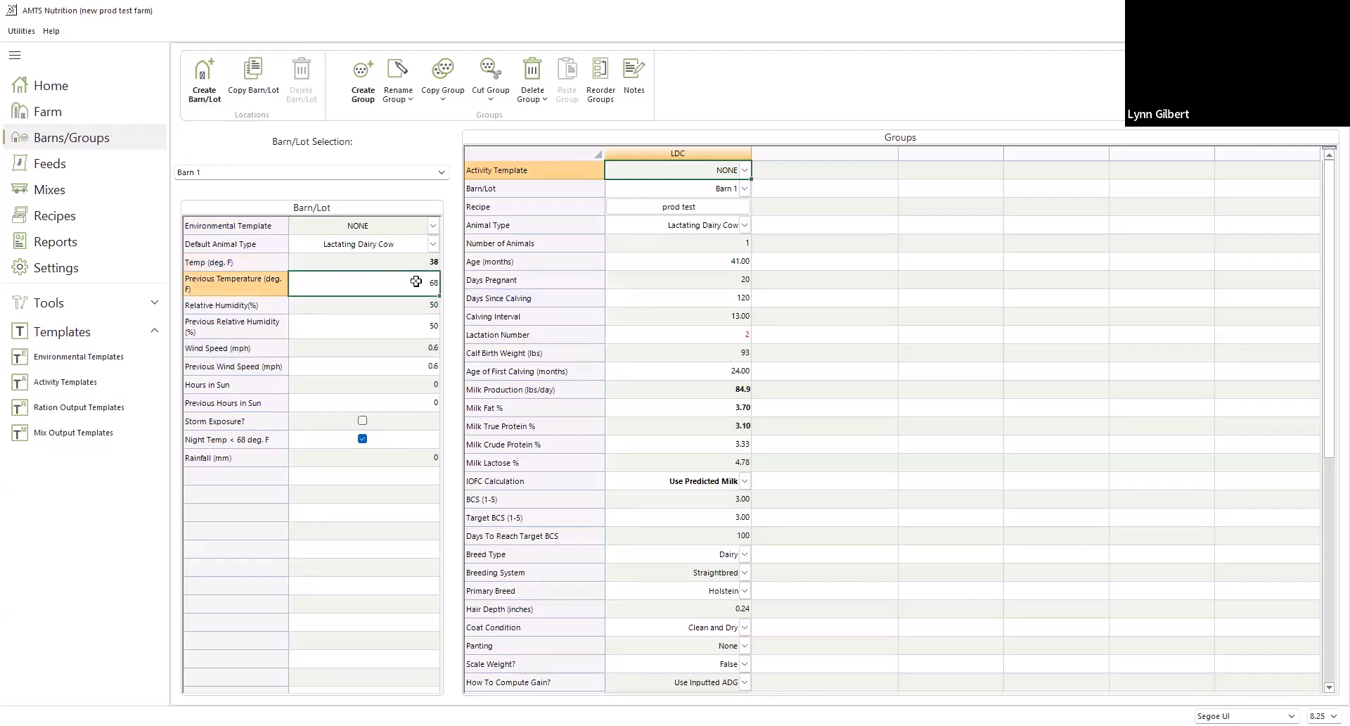
text(25)
key(BackSpace)
text(35)
Set Barn 1's relative humidity to 75% and previous relative humidity to 70%
click(408, 302)
text(7)
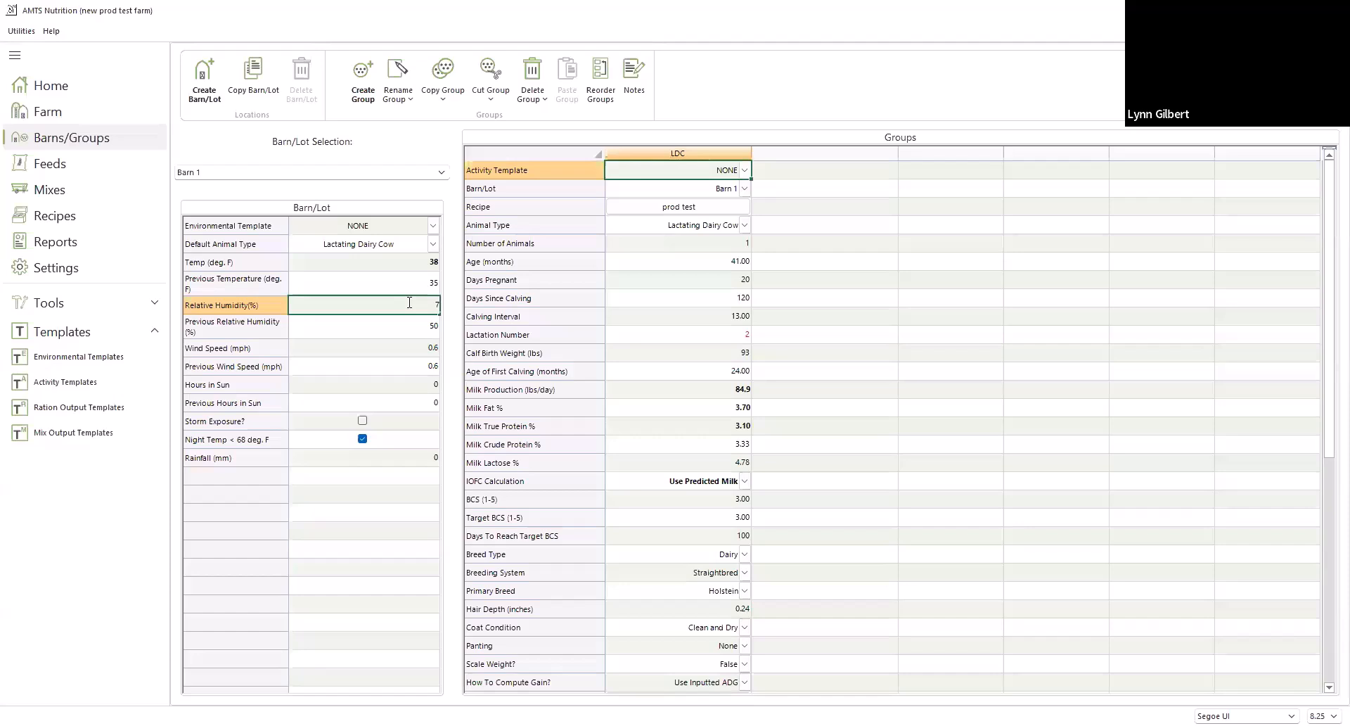
text(5)
click(425, 325)
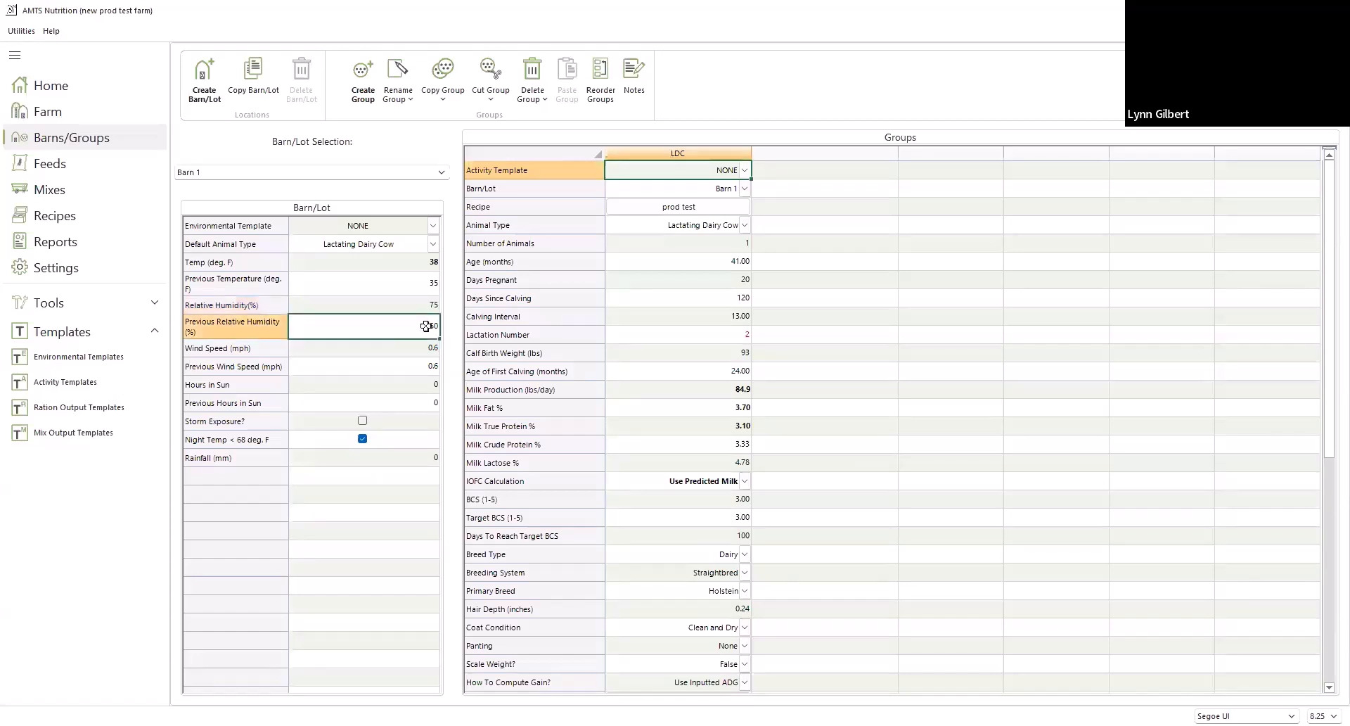
text(70)
Set the number of animals in the LDC group to 240
click(570, 170)
click(702, 249)
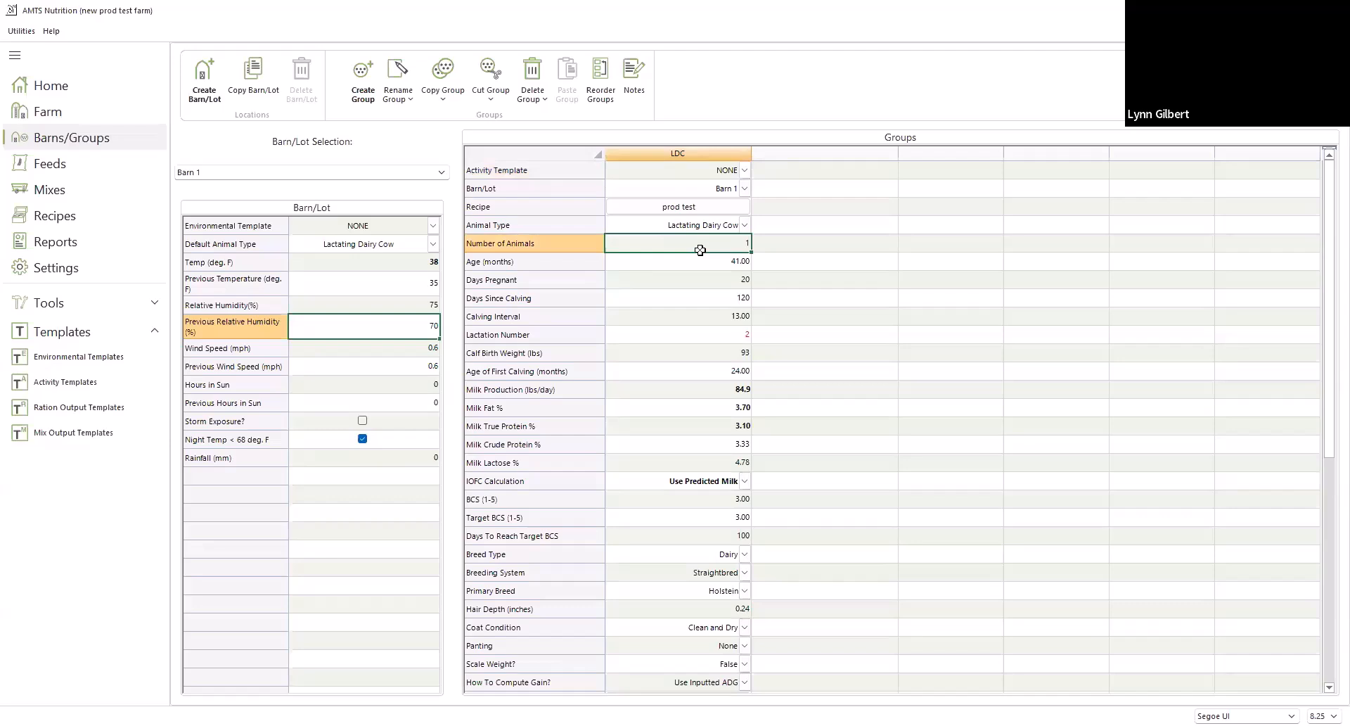
text(240)
click(731, 338)
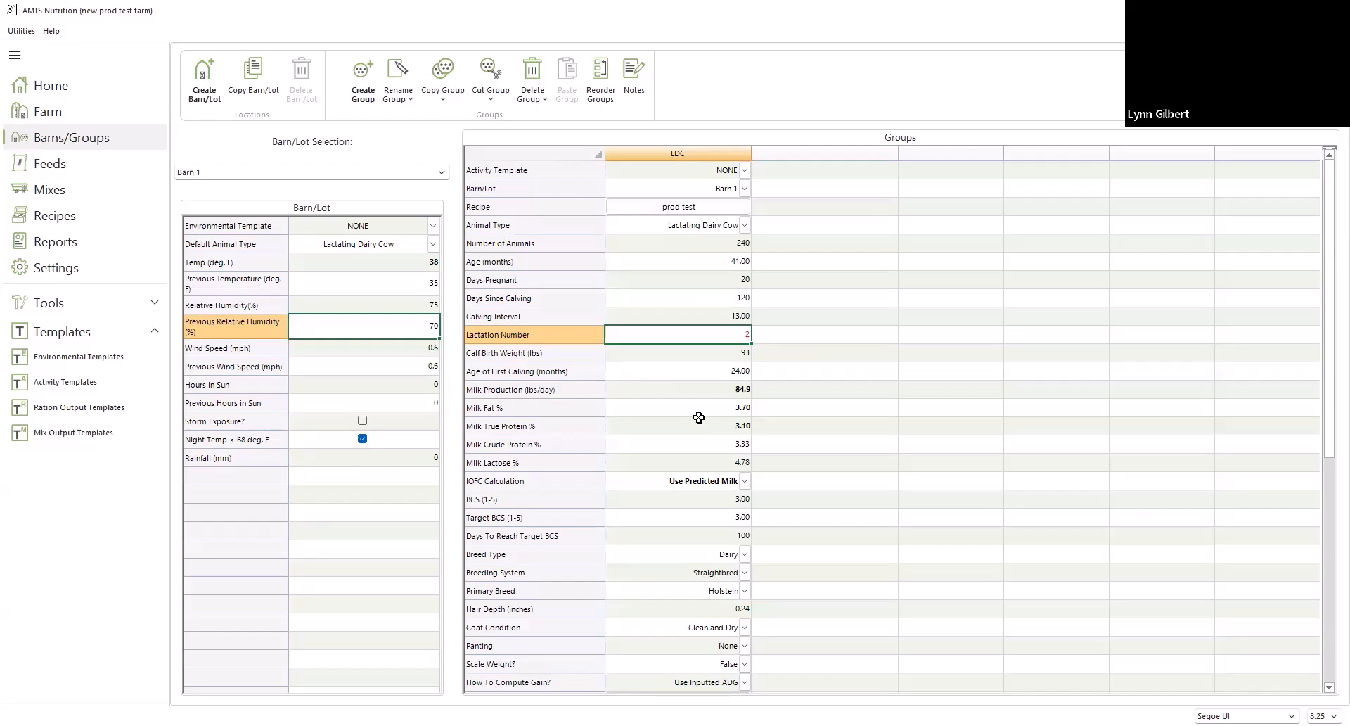
Set the LDC group's milk production to 88 lbs/day
scroll(699, 417, down, 1)
click(732, 376)
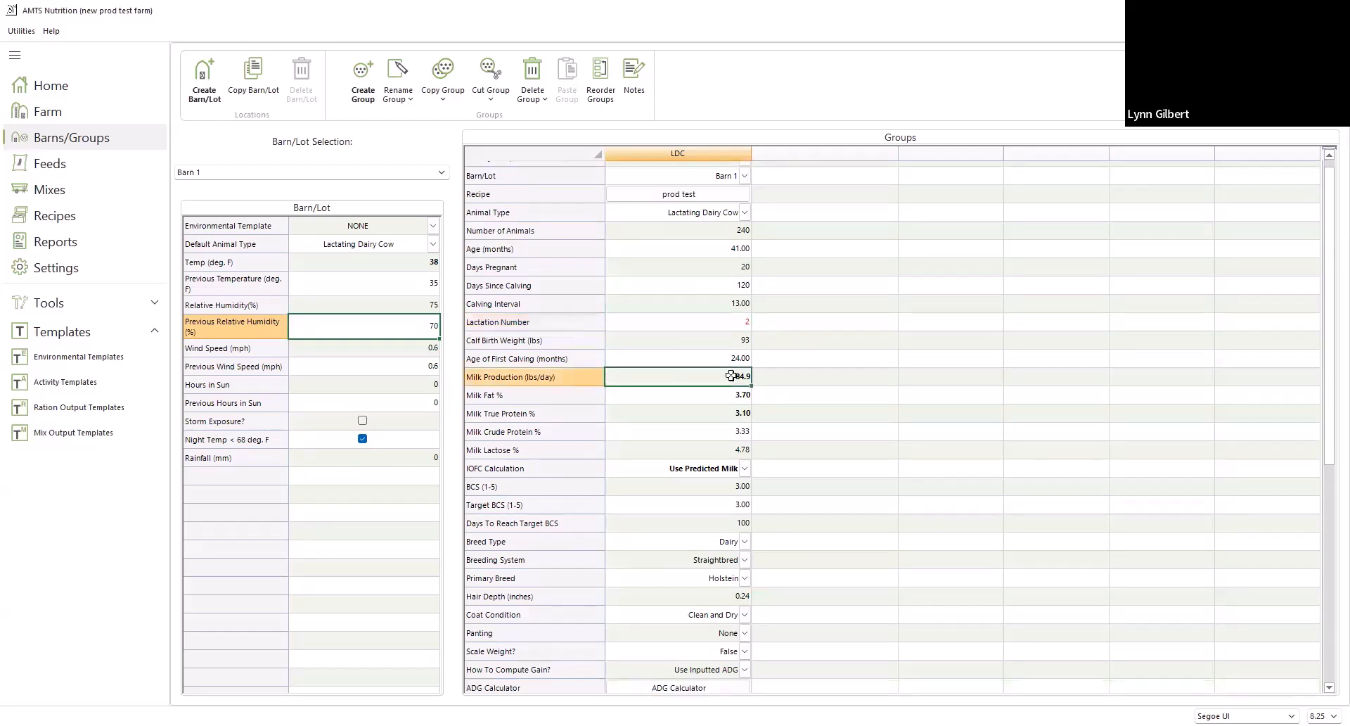
text(80)
text(8)
Set the LDC group's milk fat to 3.90% and milk true protein to 3.30%
click(733, 406)
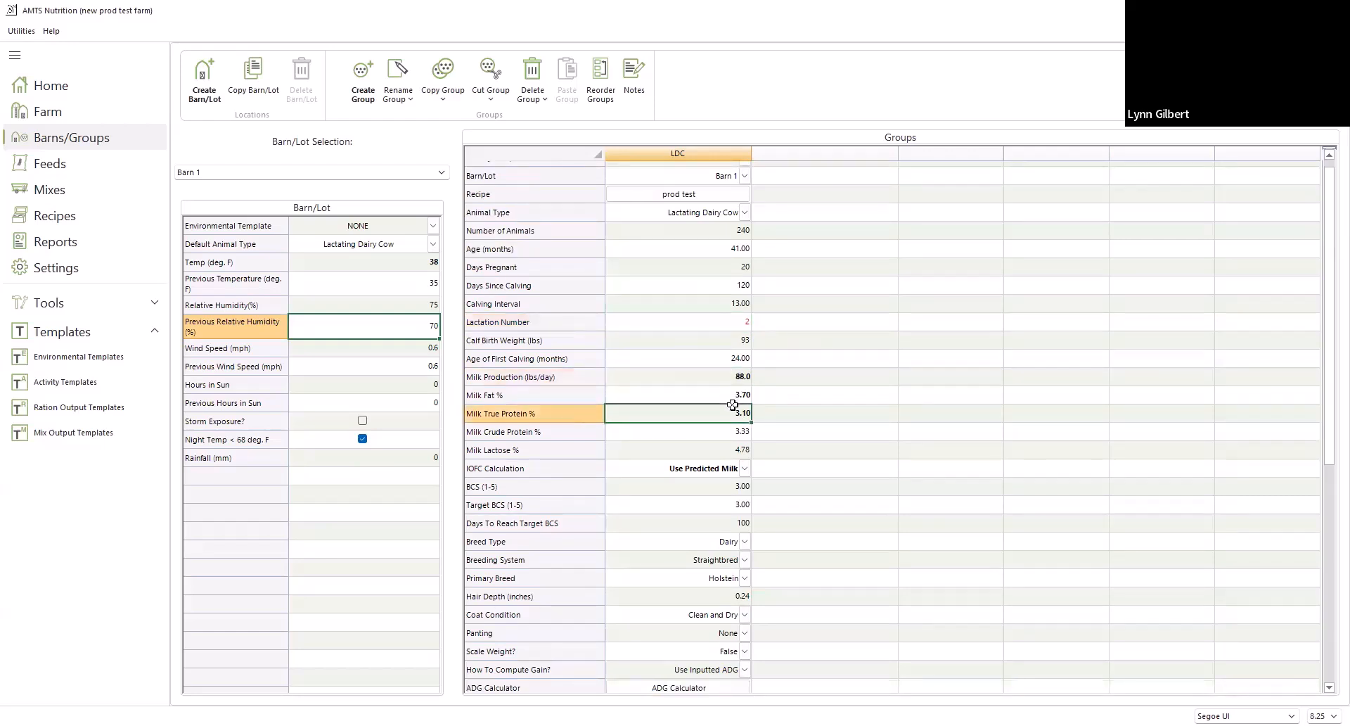
click(733, 396)
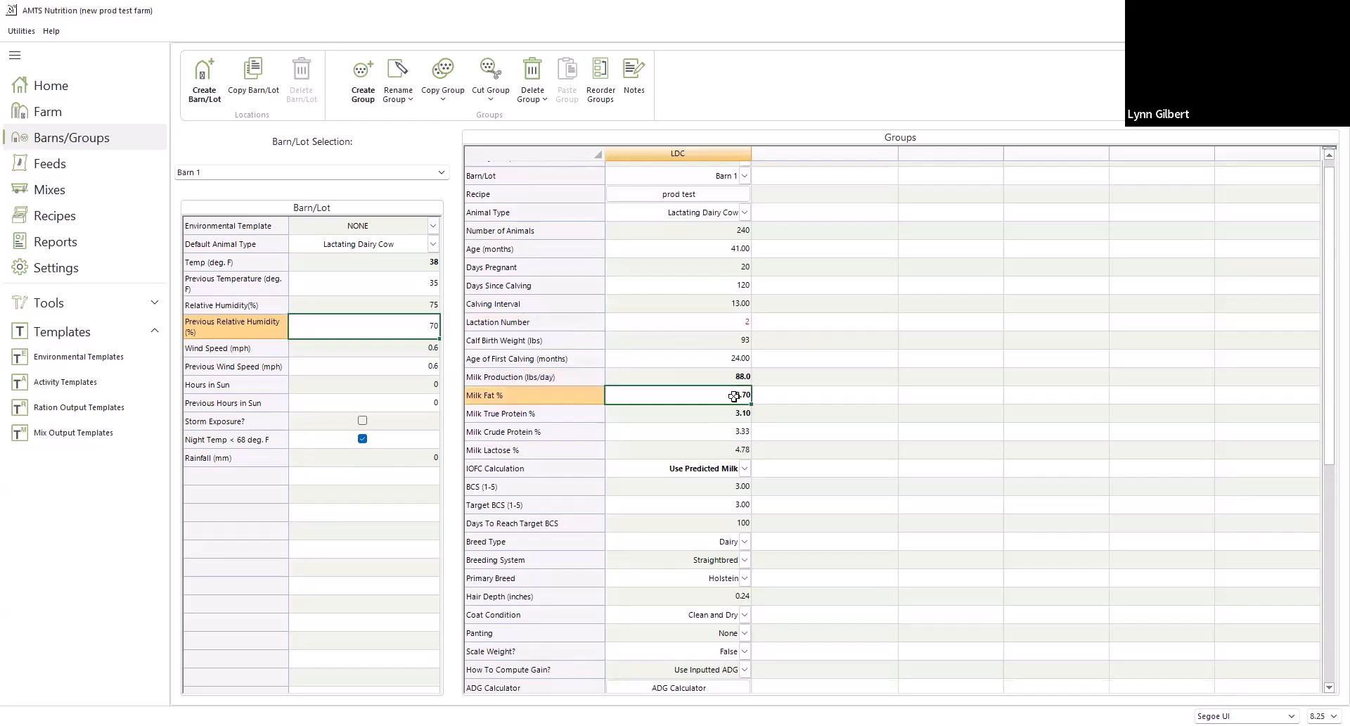
text(3)
click(739, 413)
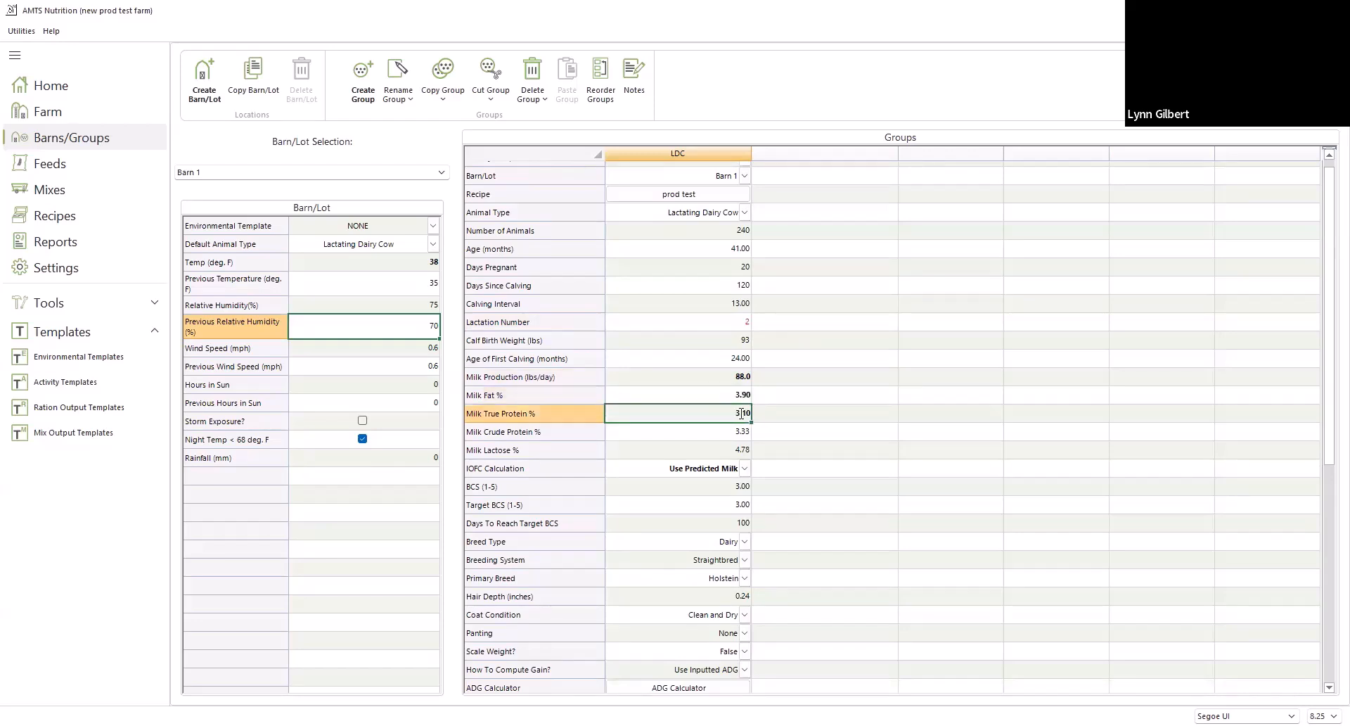
text(3.3)
Review the LDC group's body condition score inputs and the available breed type and primary breed options
scroll(818, 460, down, 1)
scroll(819, 461, down, 1)
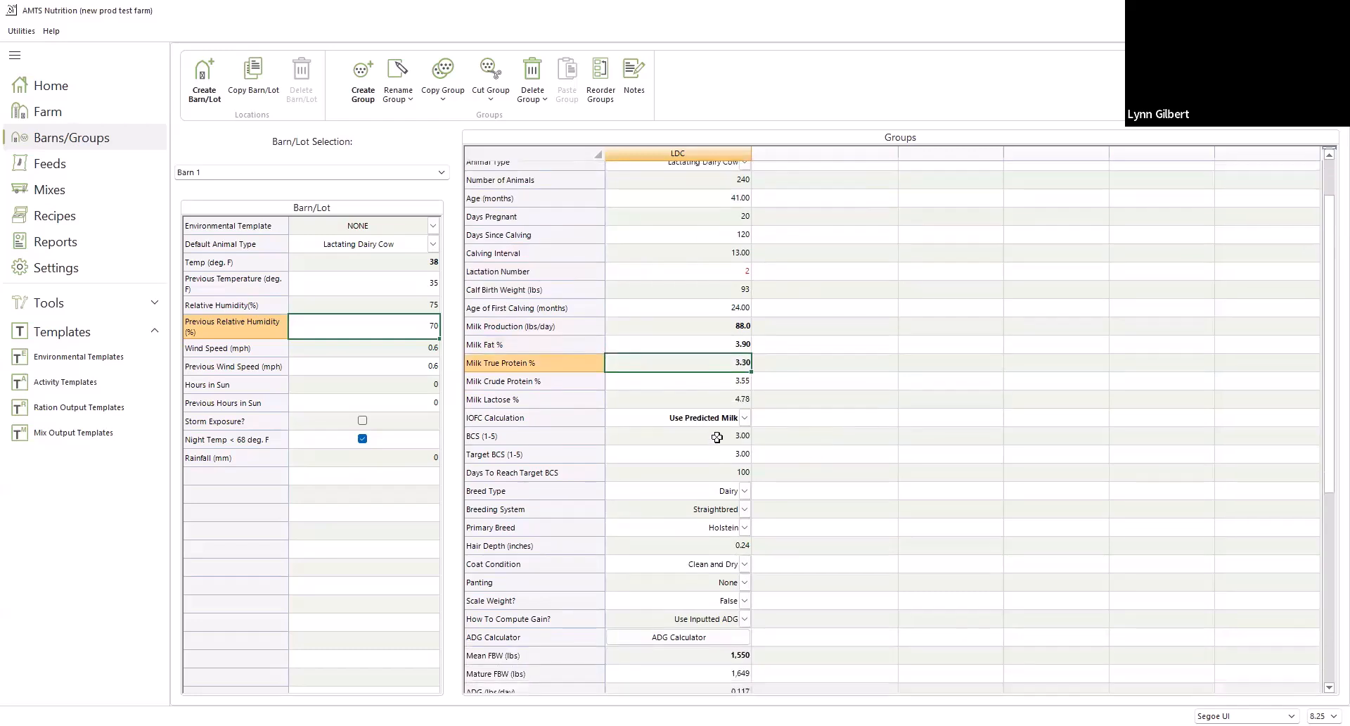
click(716, 436)
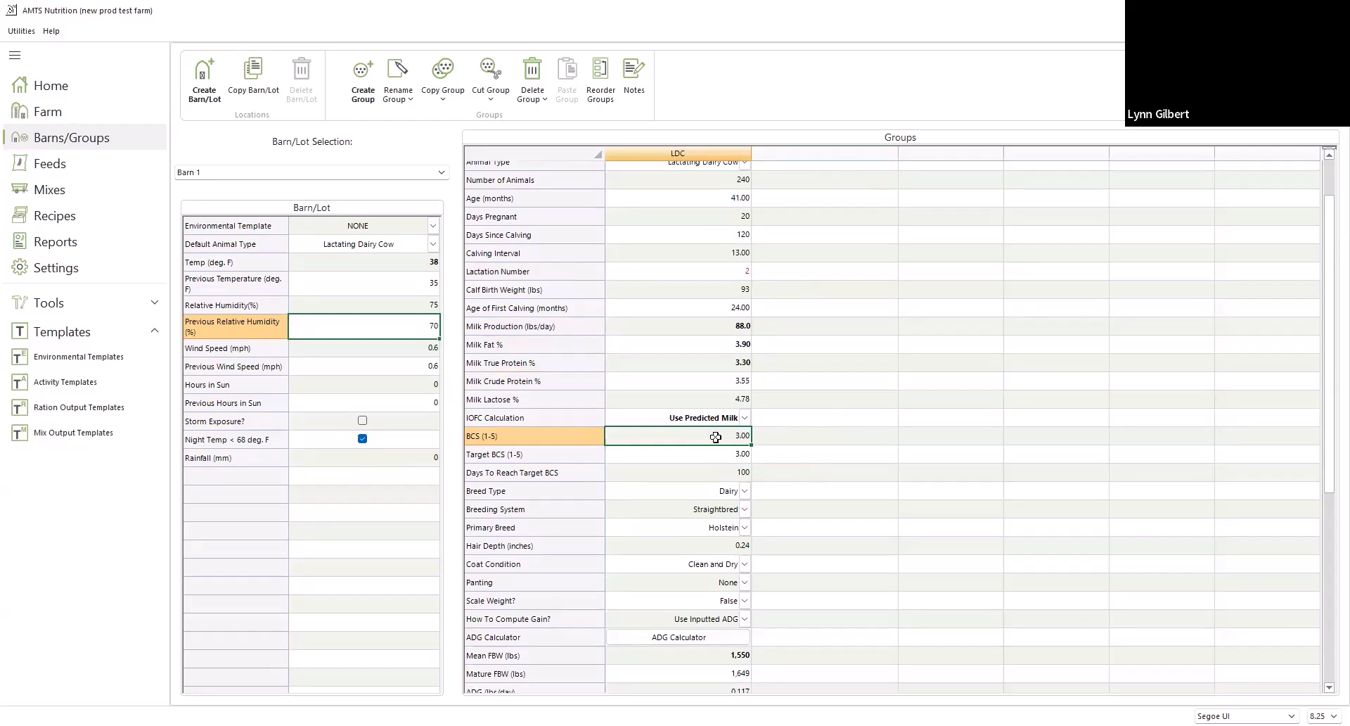
click(730, 459)
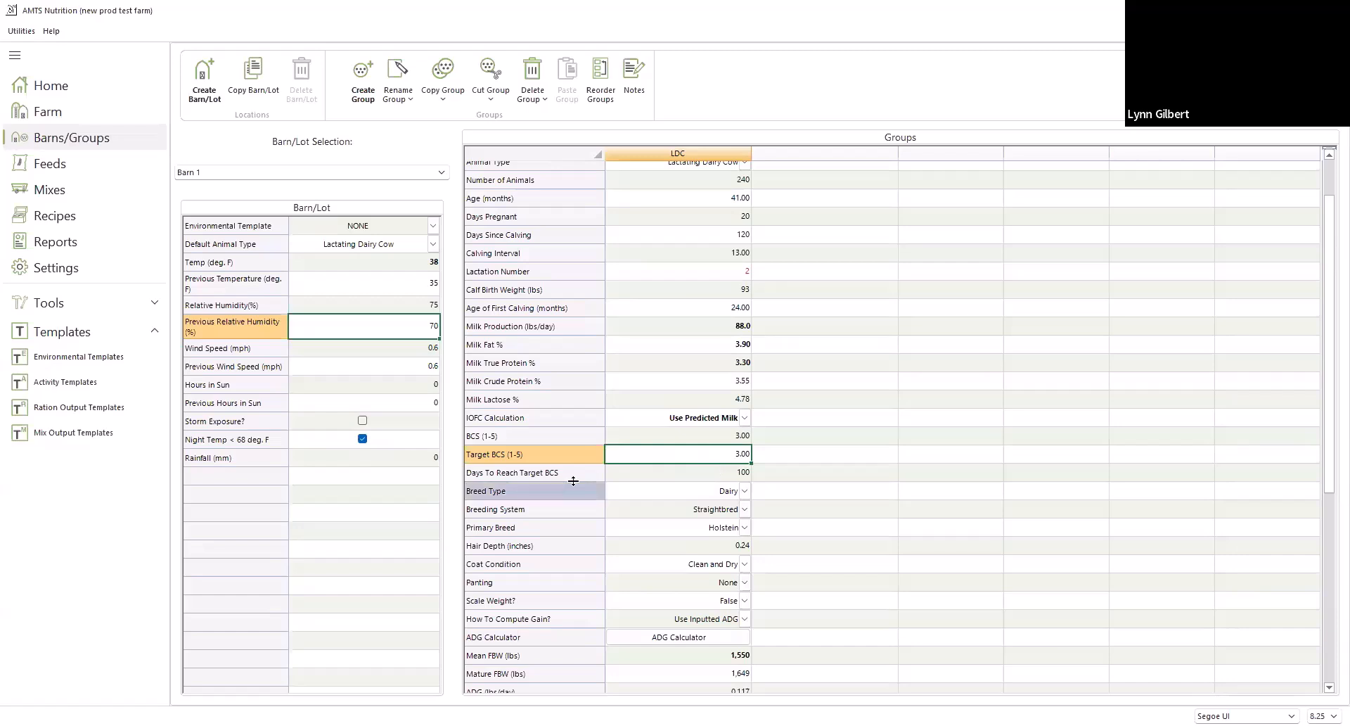
click(676, 477)
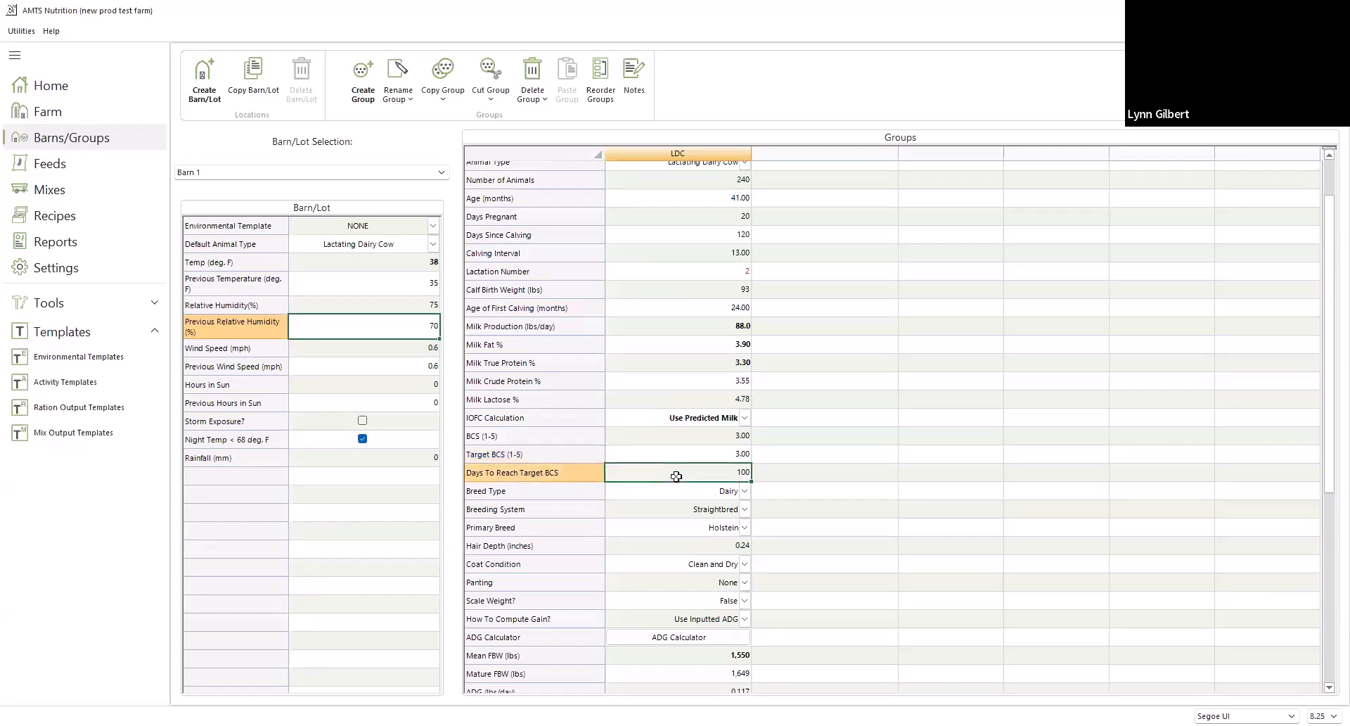
scroll(856, 524, down, 2)
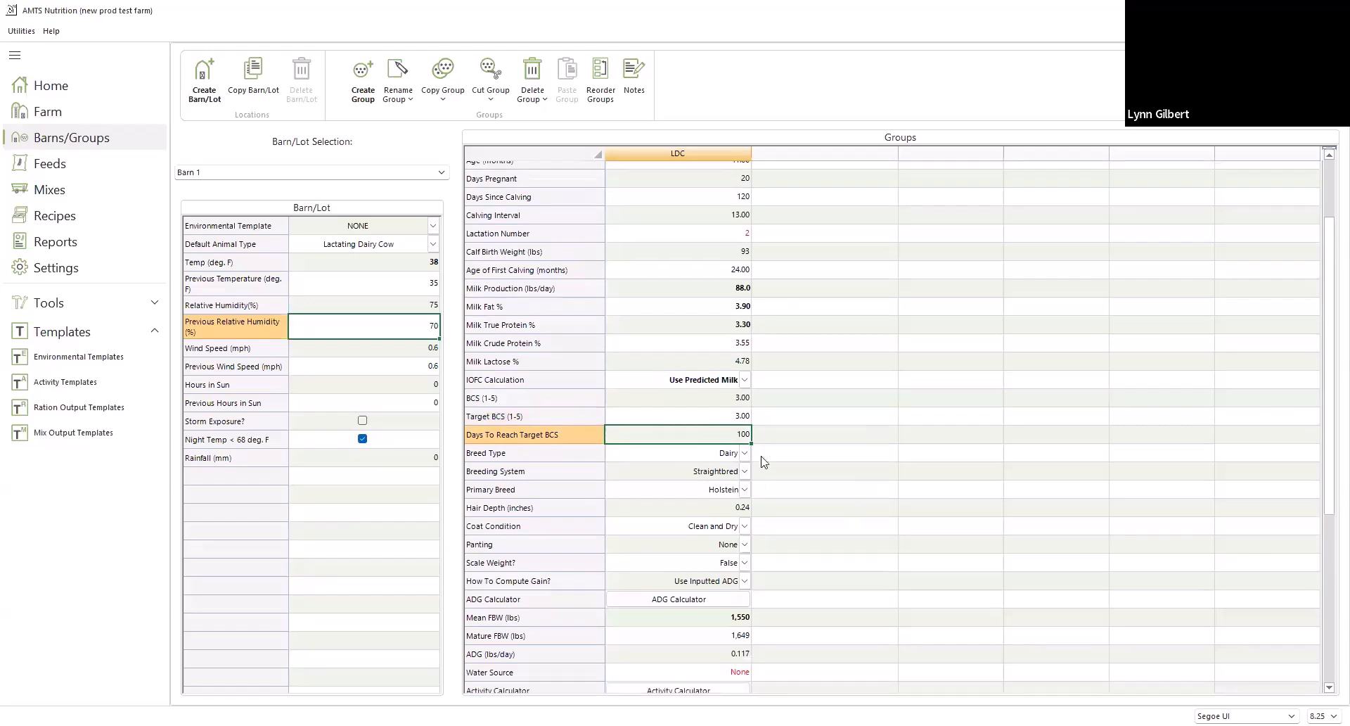
click(745, 453)
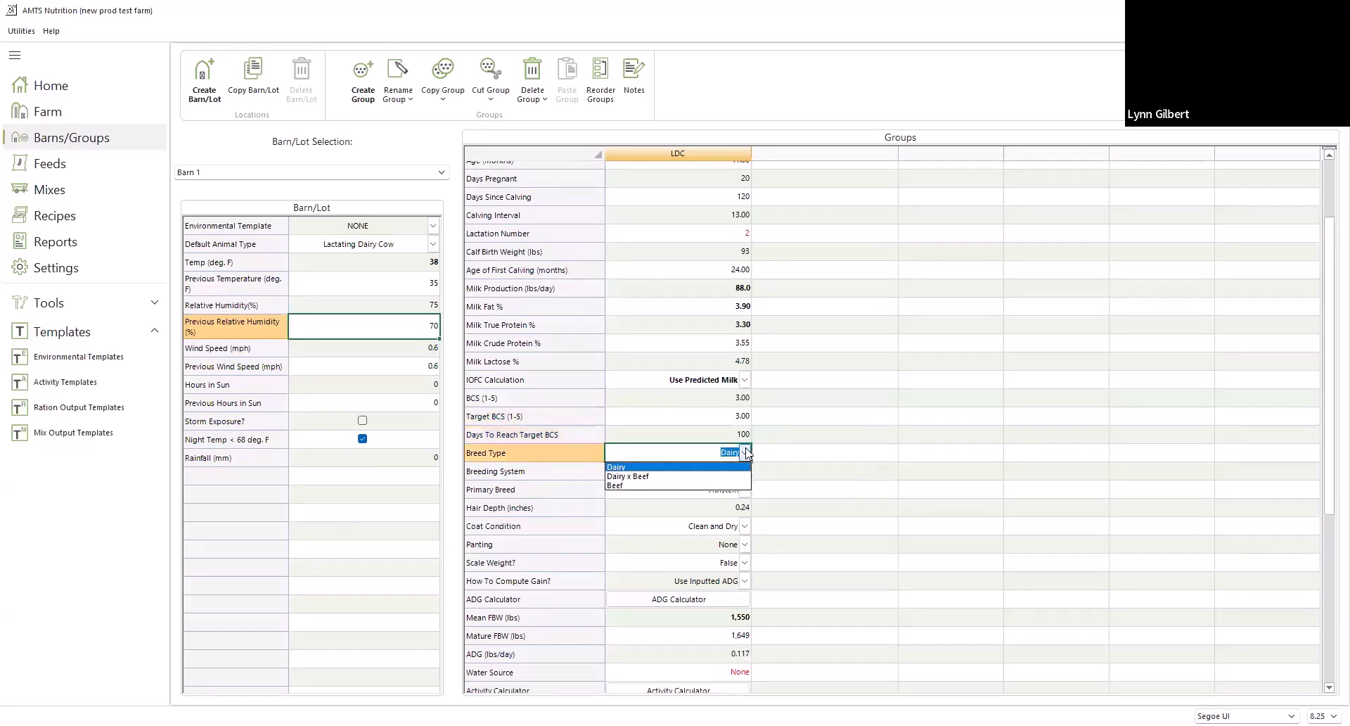
click(748, 492)
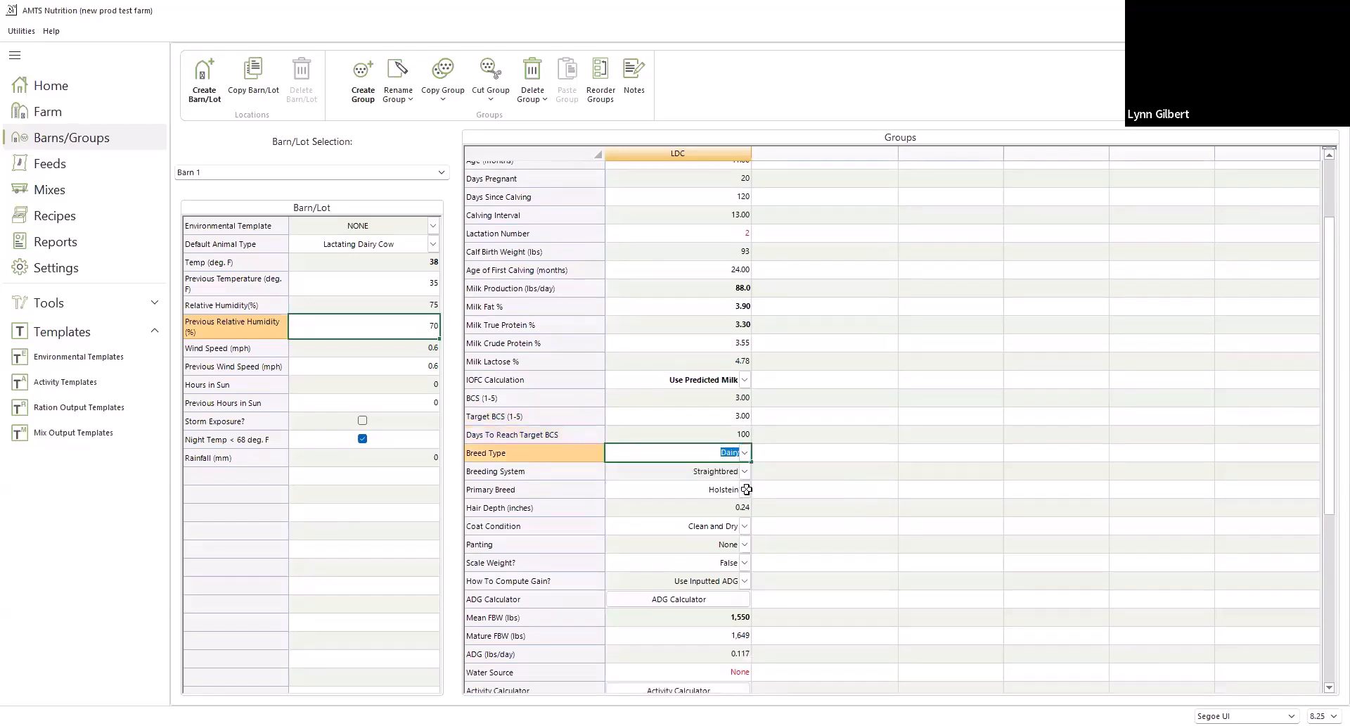
click(745, 490)
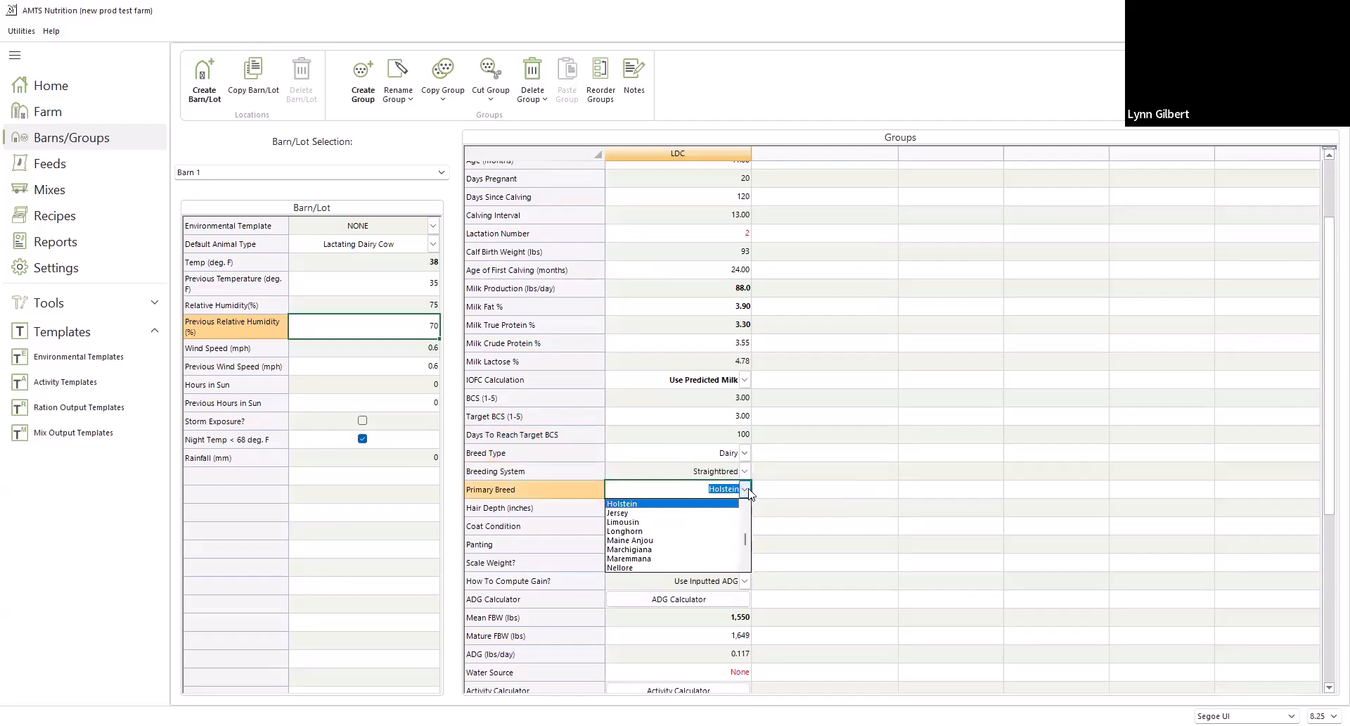
click(749, 493)
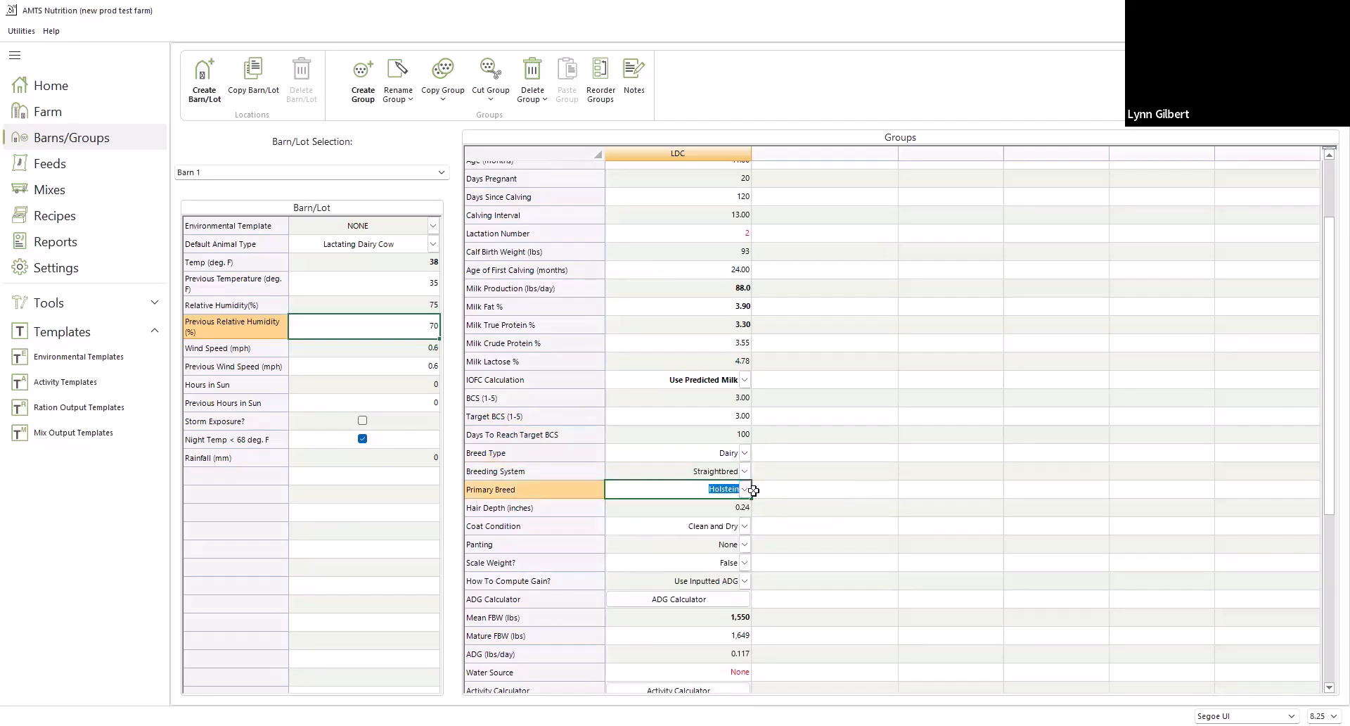
Check the LDC group's Scale Weight options and open its ADG Calculator
scroll(806, 533, down, 3)
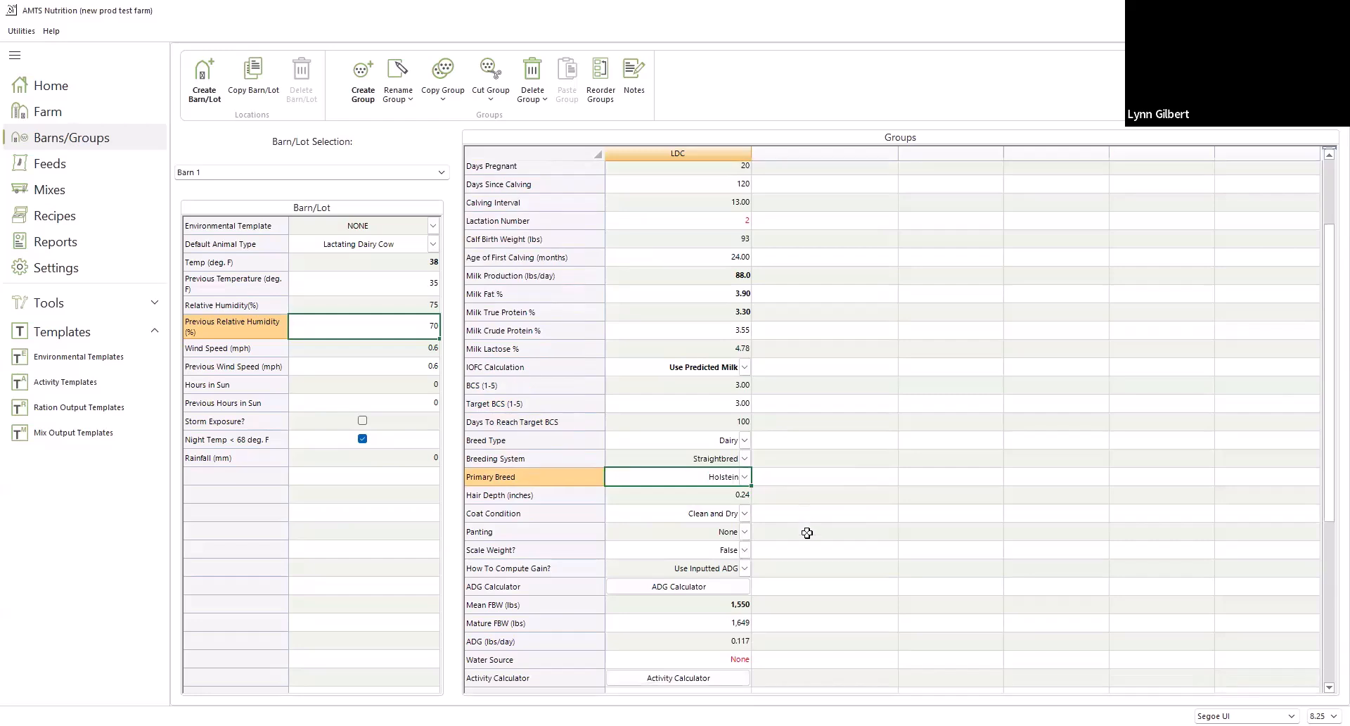
scroll(807, 533, down, 1)
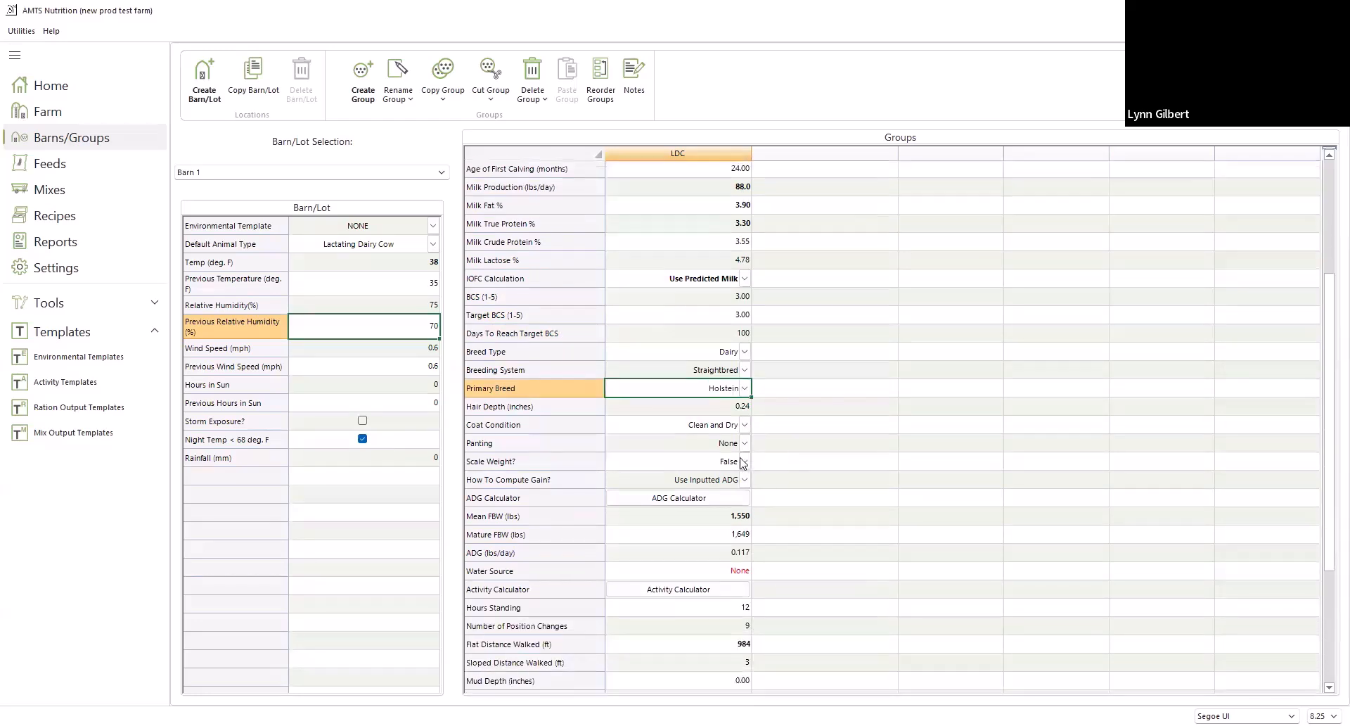
click(745, 462)
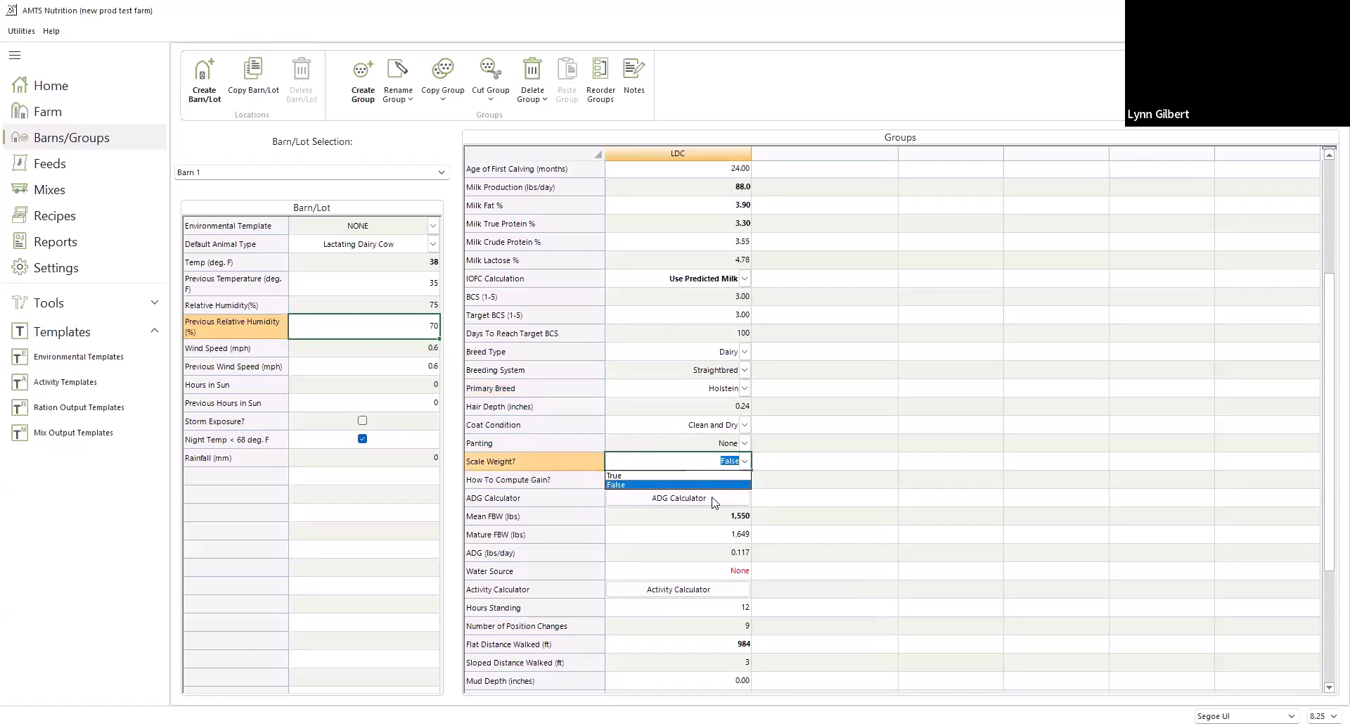
click(758, 458)
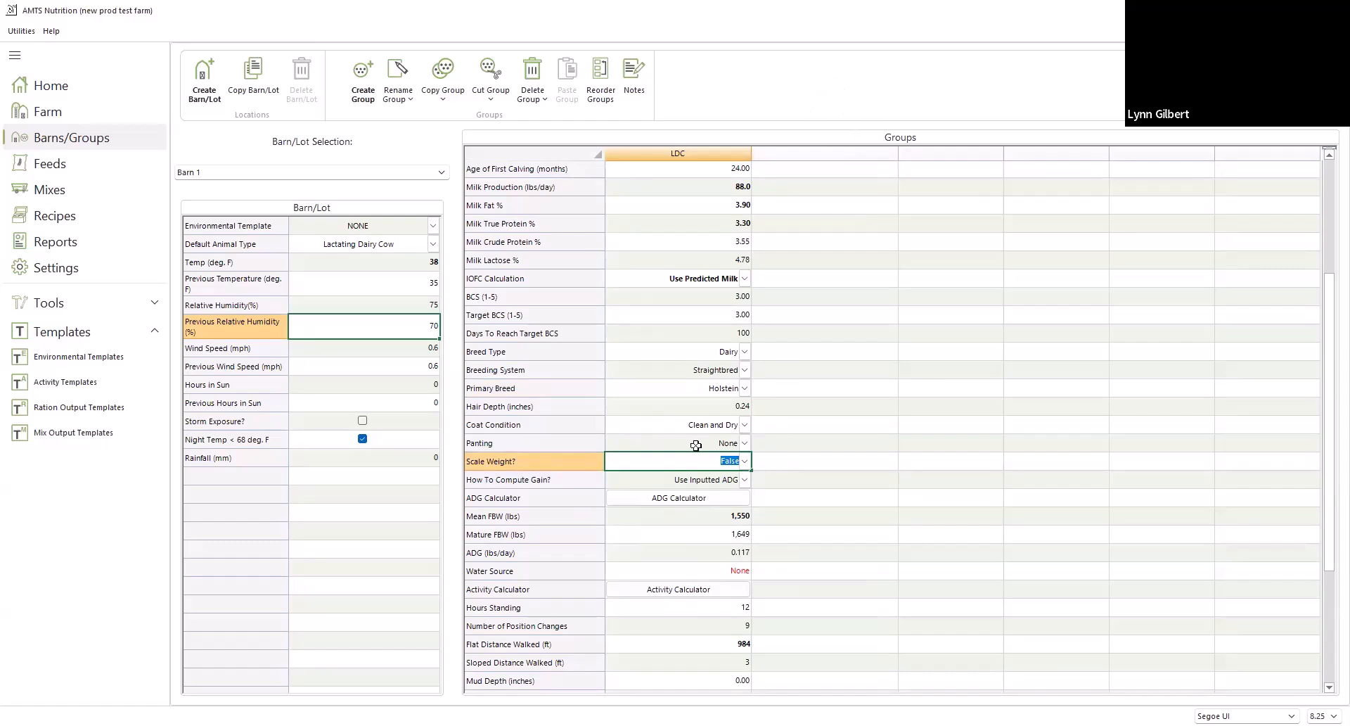
click(680, 499)
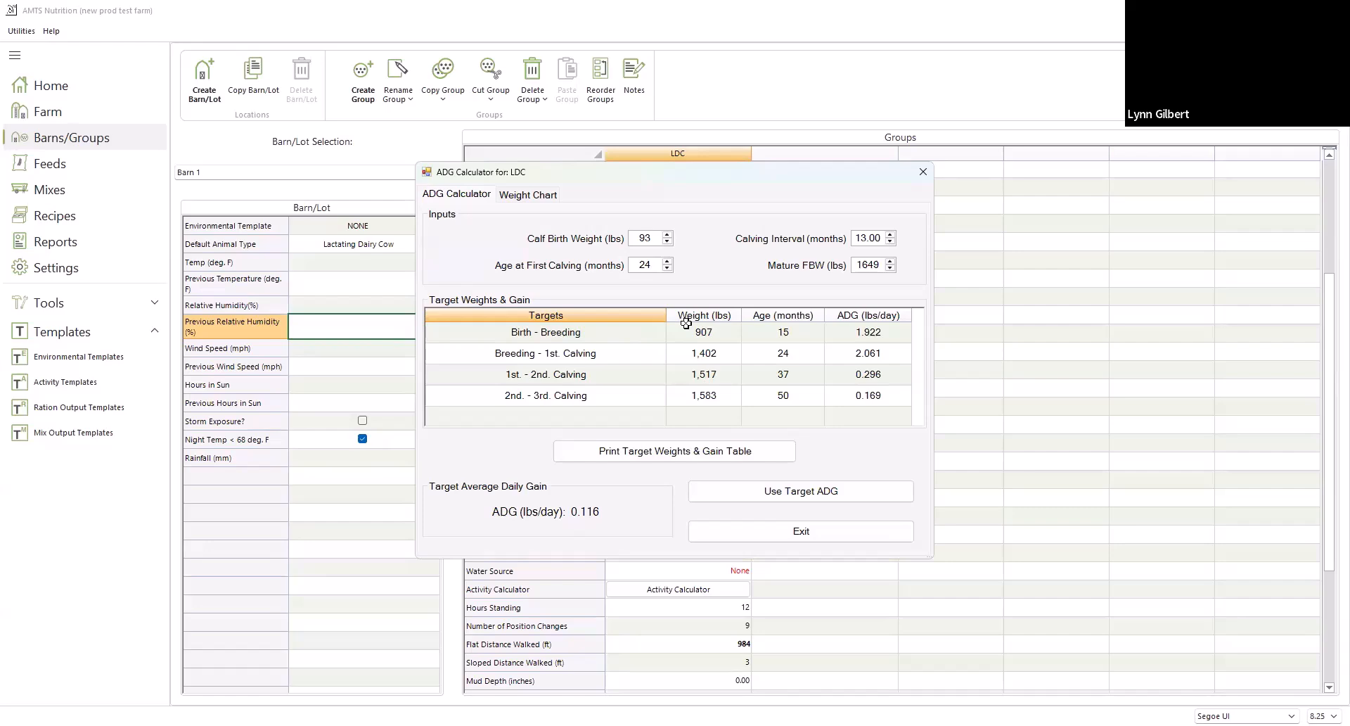
Review the LDC group's heifer weight chart, close the ADG Calculator, and check the mean full body weight input
click(522, 195)
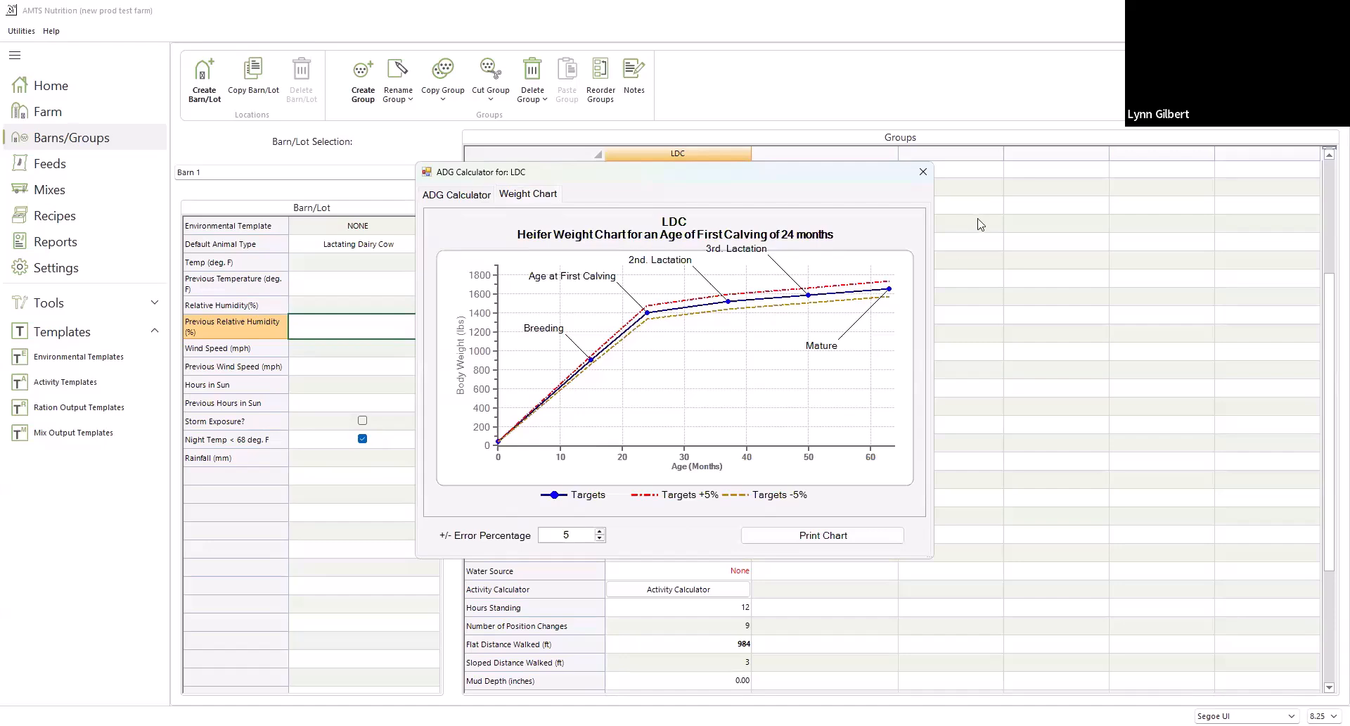
click(448, 201)
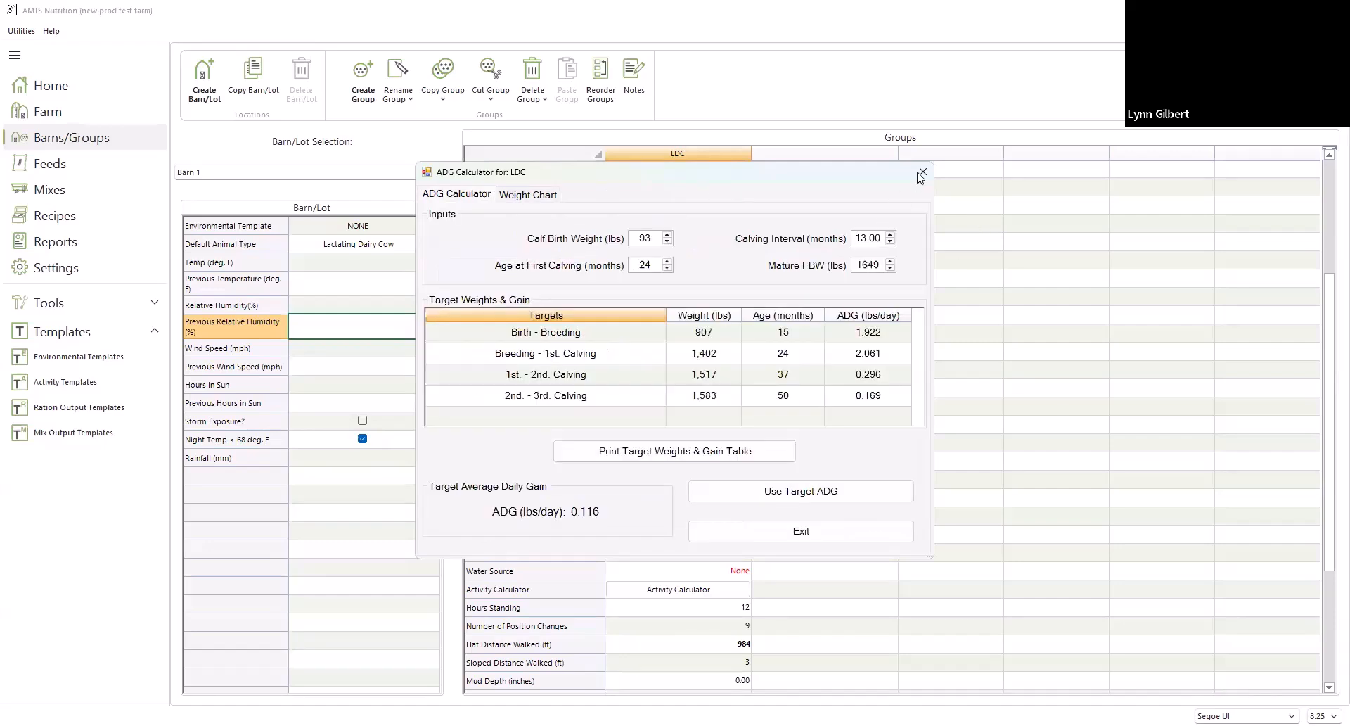
click(924, 171)
scroll(933, 169, down, 3)
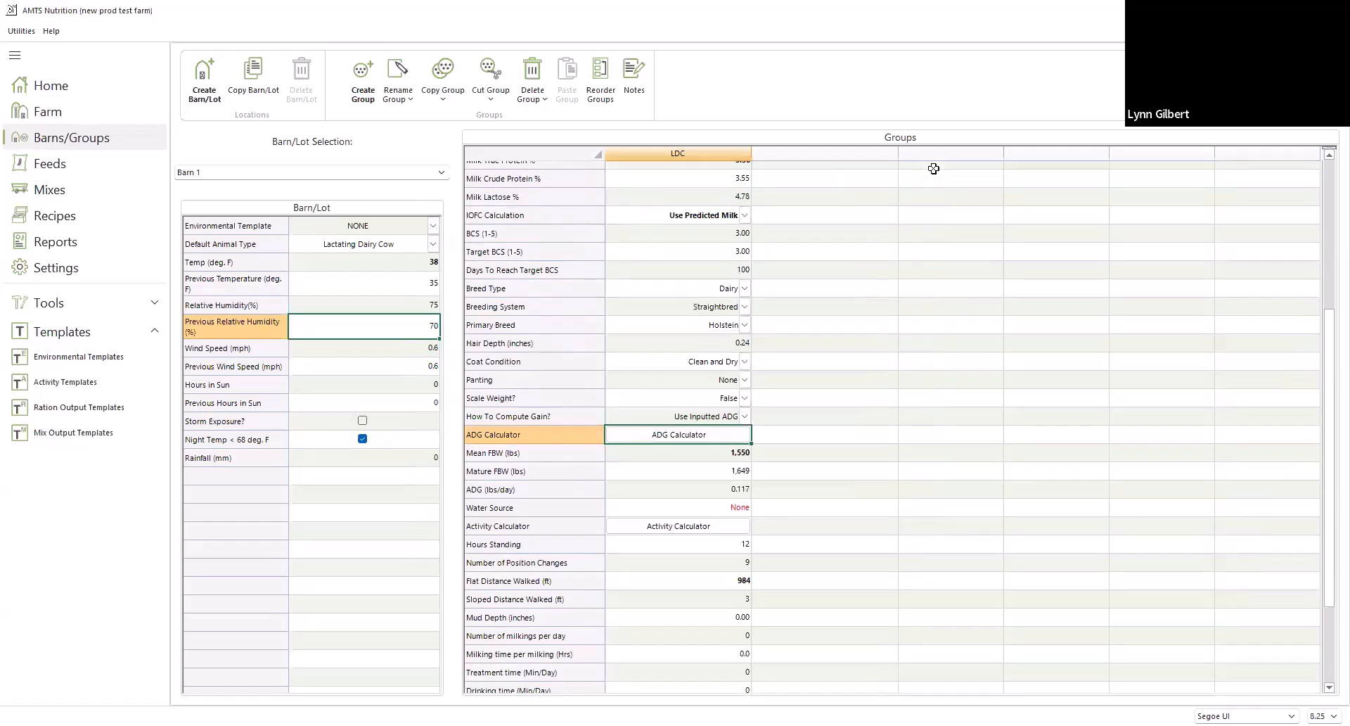
click(718, 382)
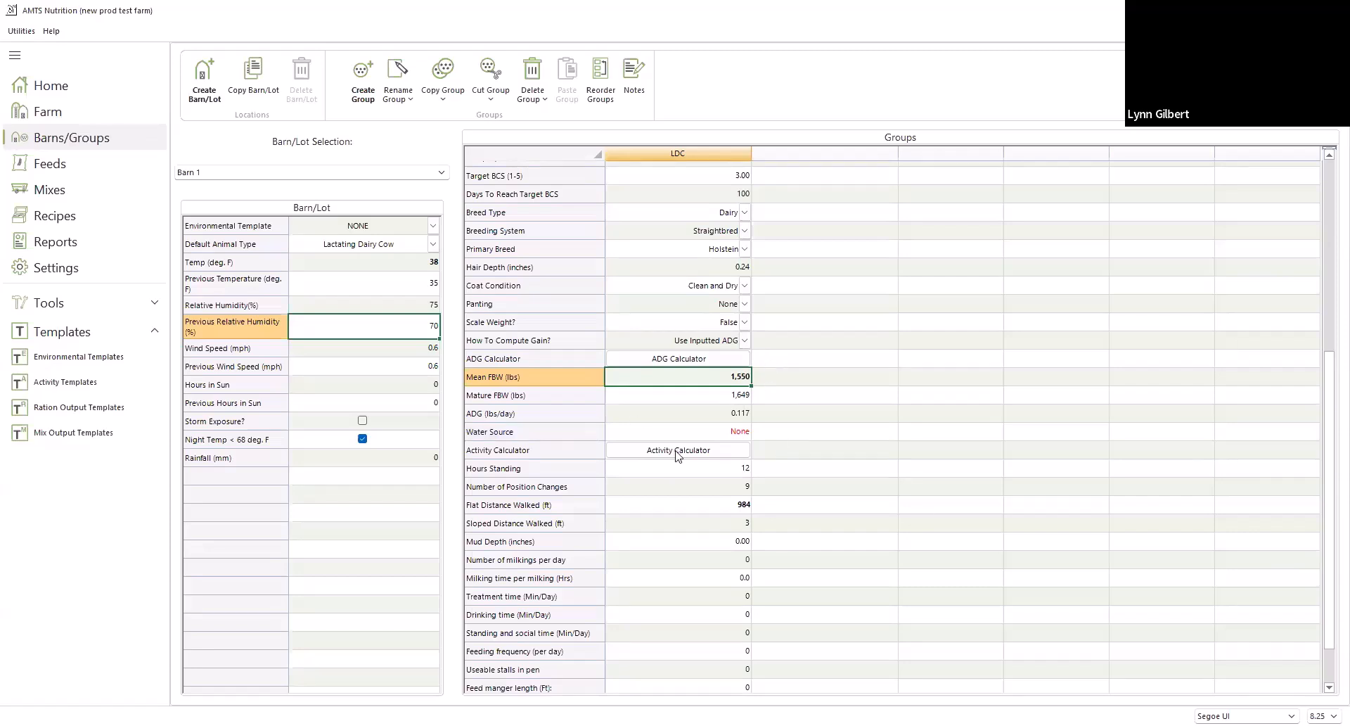
Open the LDC group's Activity Calculator and set its calculation type to Free-Stall
scroll(675, 512, down, 2)
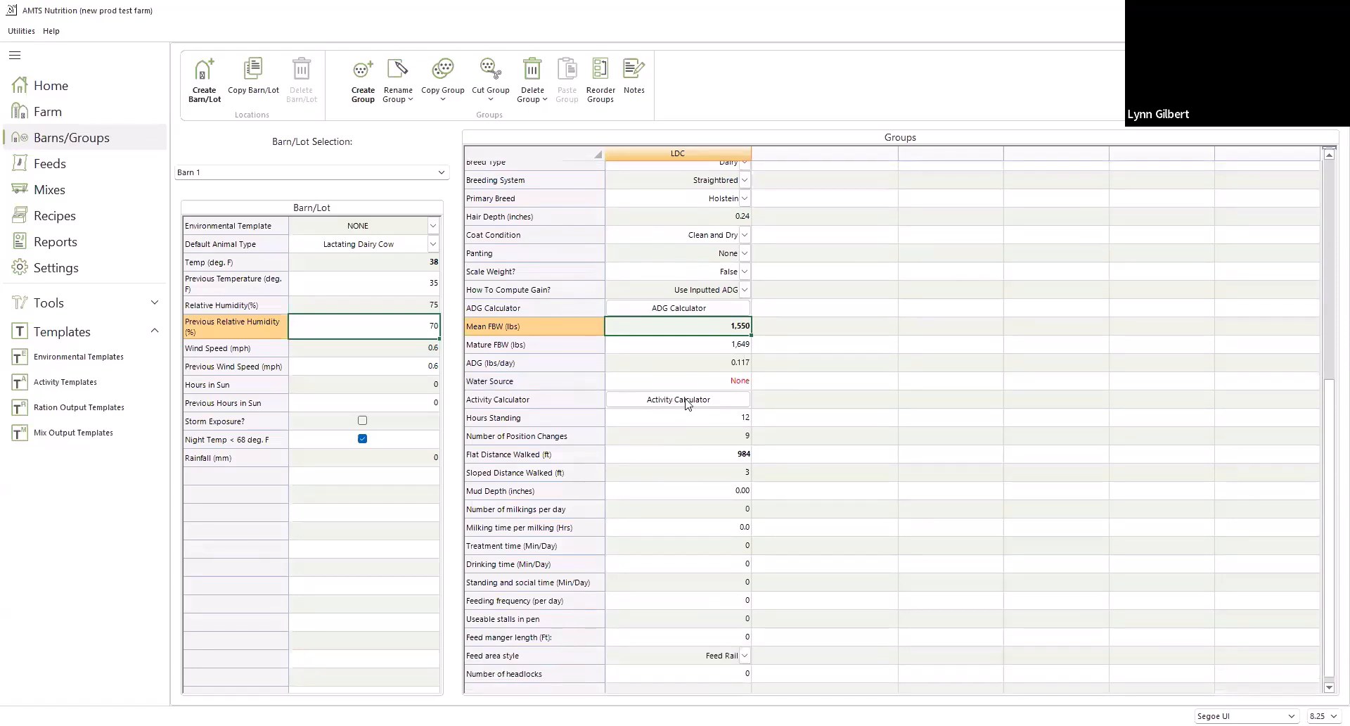
click(700, 399)
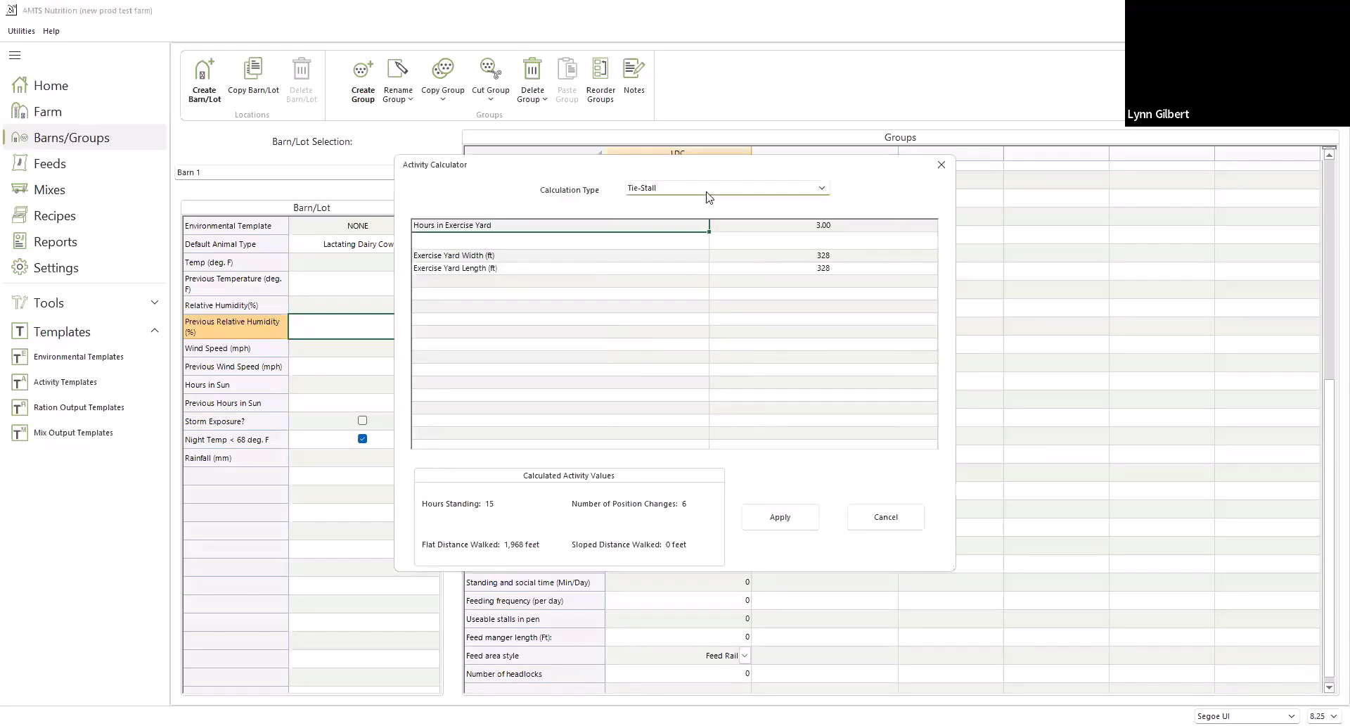
click(705, 190)
click(709, 223)
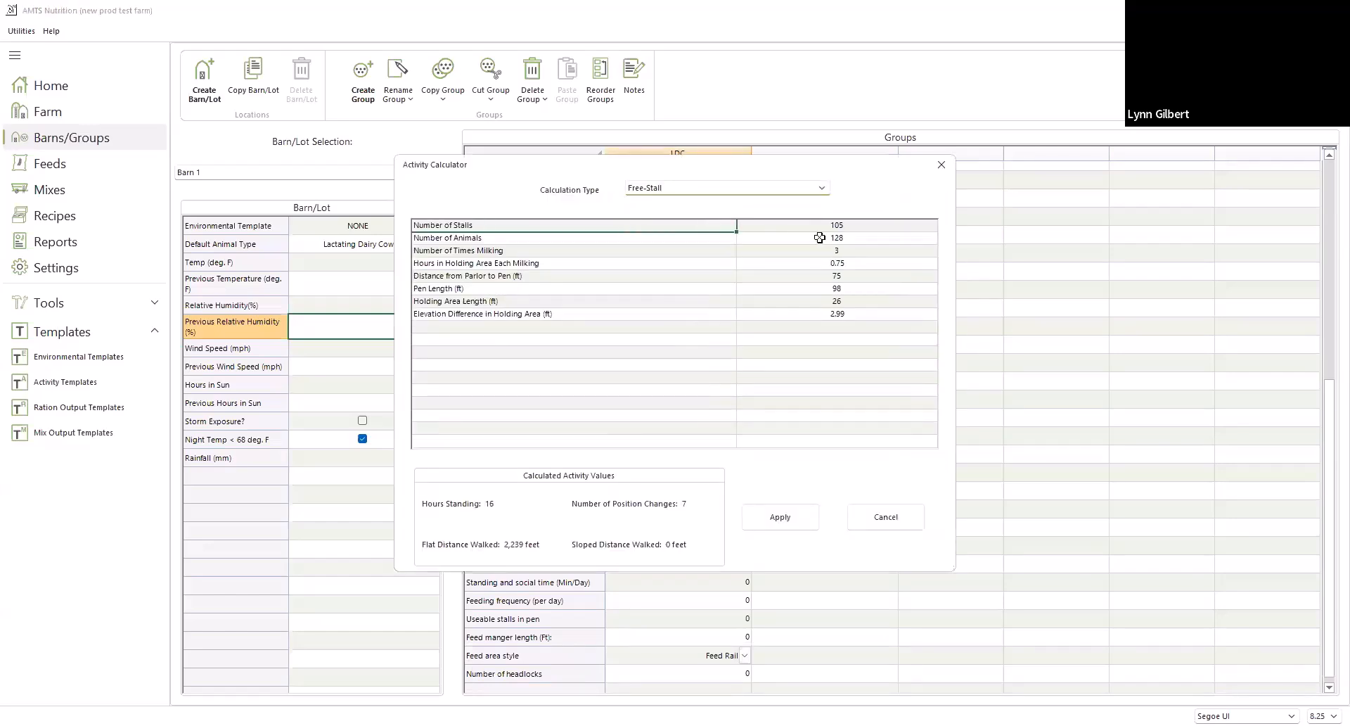
Set the number of stalls to 185 and the number of animals to 220 for the free-stall calculation
click(857, 230)
text(2)
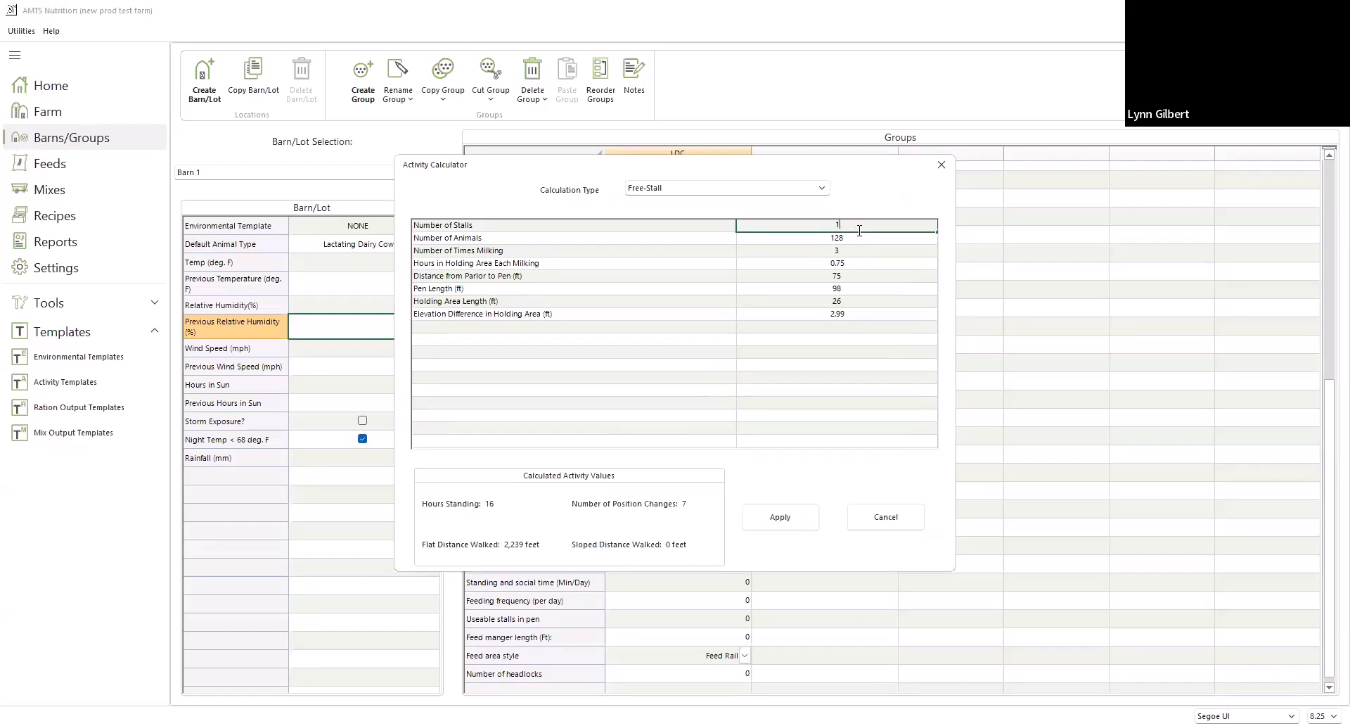
text(85)
key(Return)
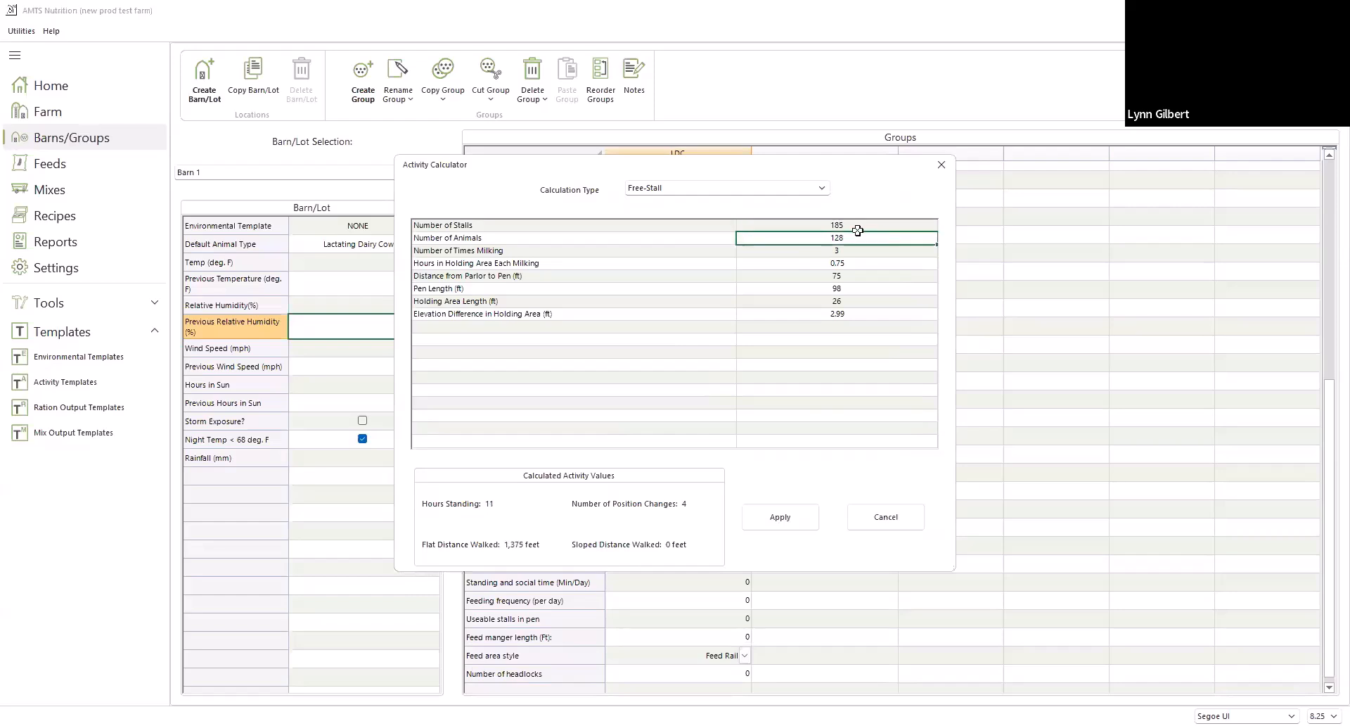
text(220)
key(Return)
key(Return)
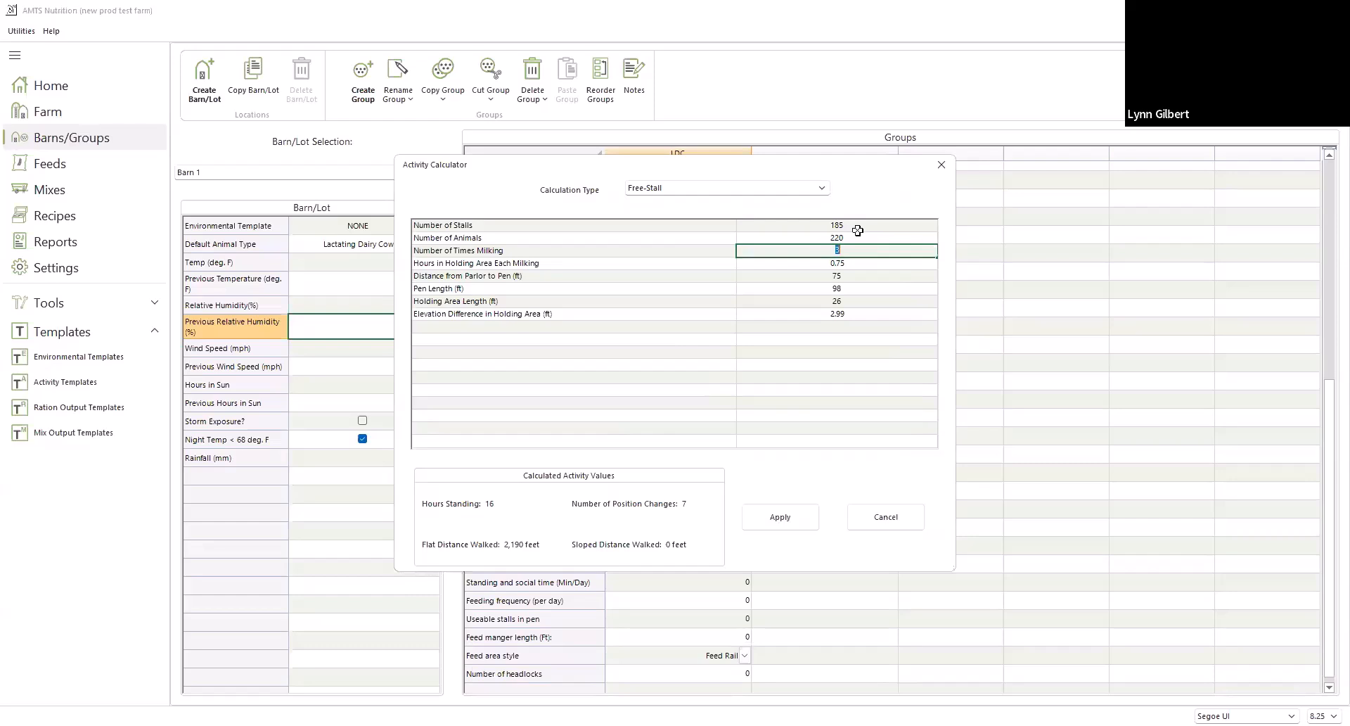
Set the hours in the holding area each milking to 1 and apply the calculated activity values to LDC
click(855, 265)
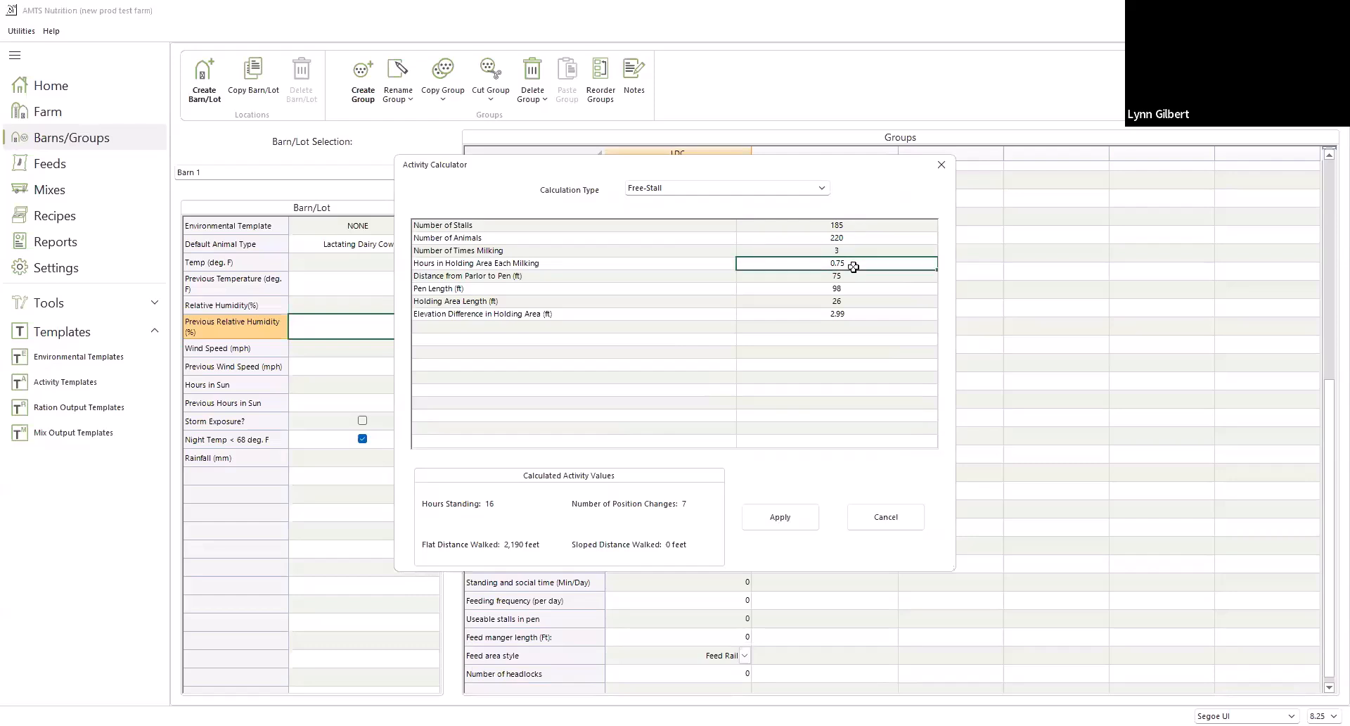
text(1)
click(770, 524)
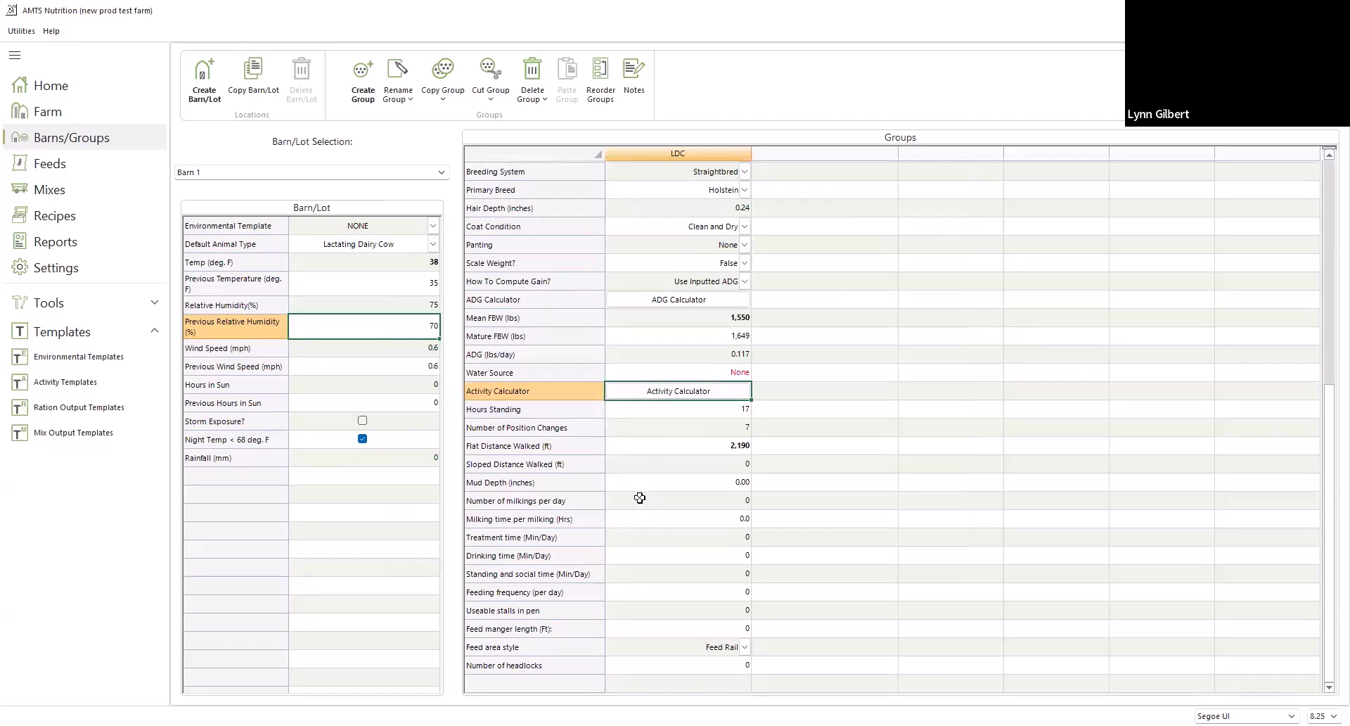
Review the LDC group's mud depth, milkings per day, treatment time and remaining pen activity inputs
click(672, 483)
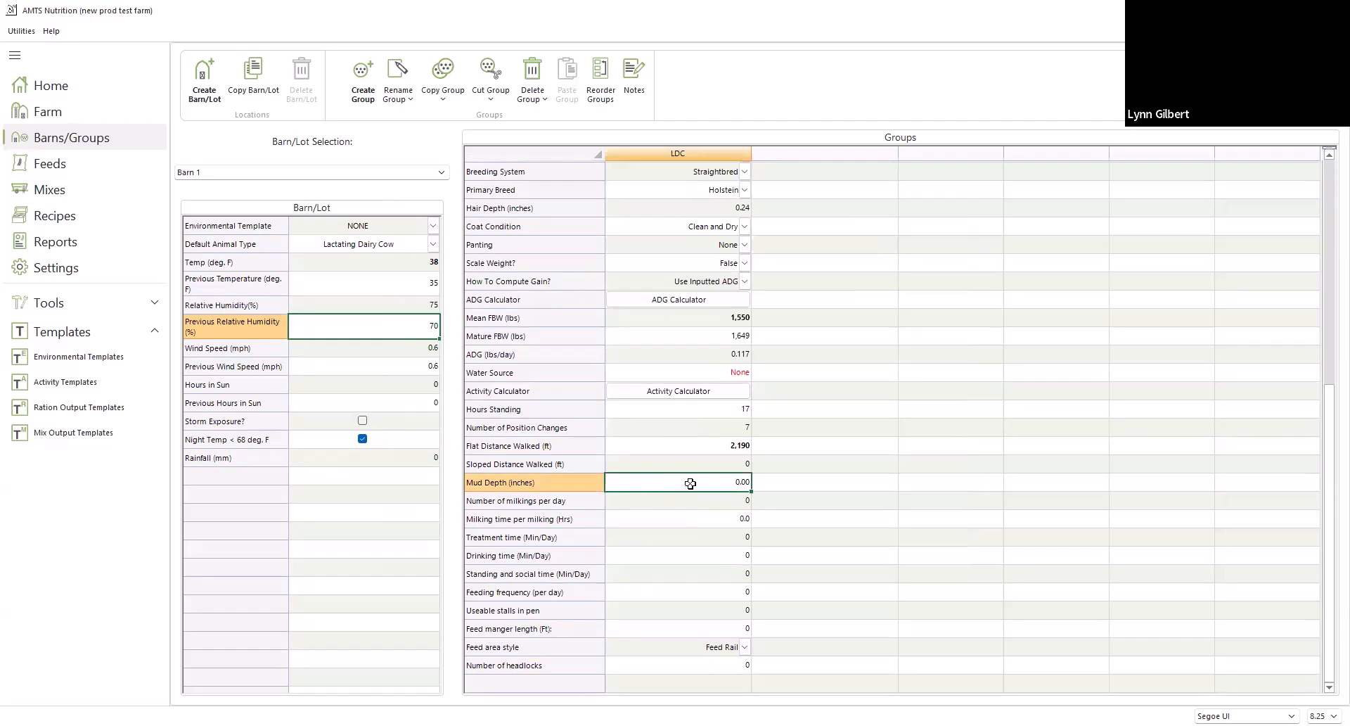
click(647, 505)
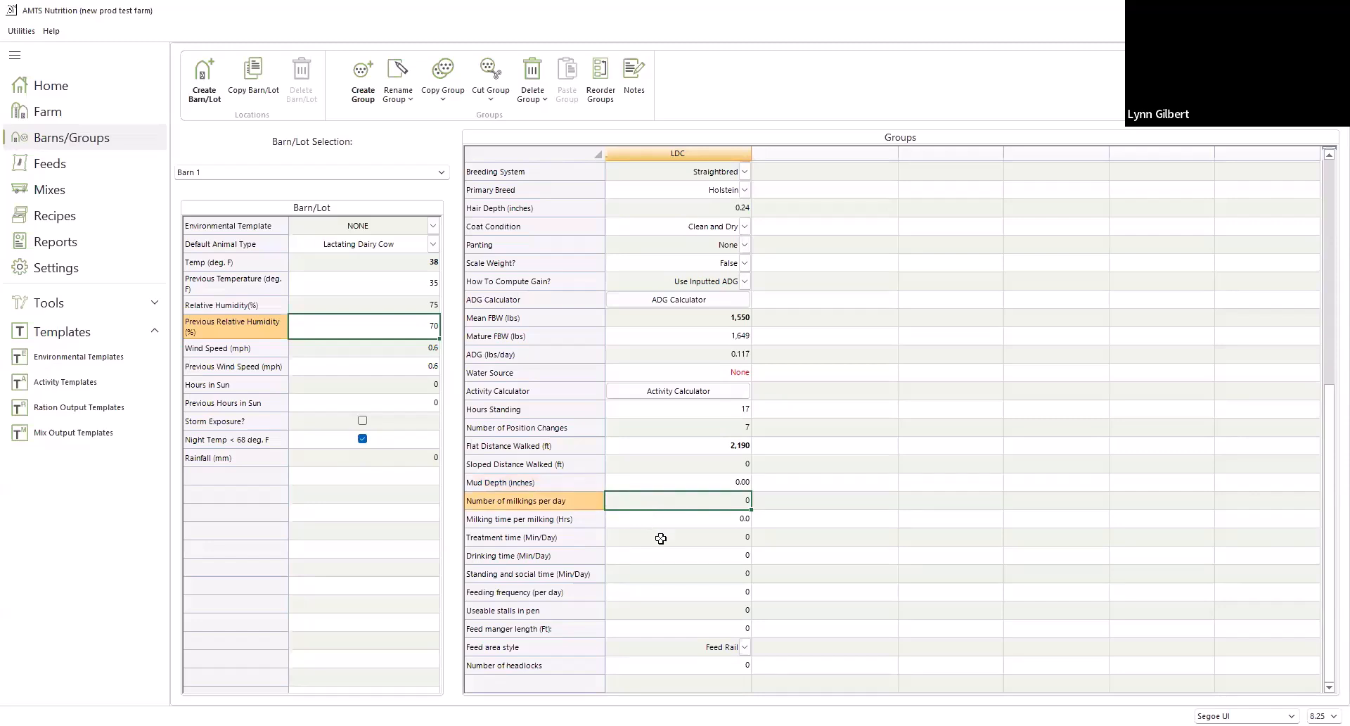
click(650, 530)
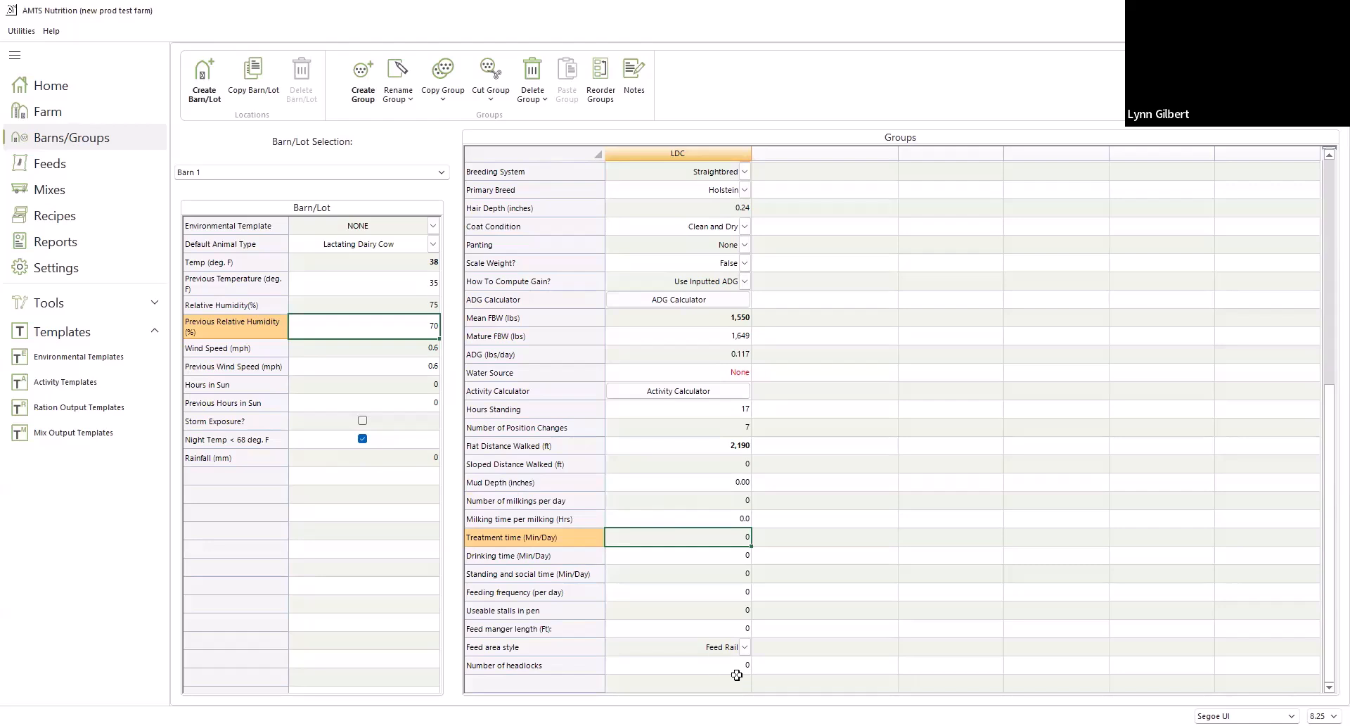
click(496, 502)
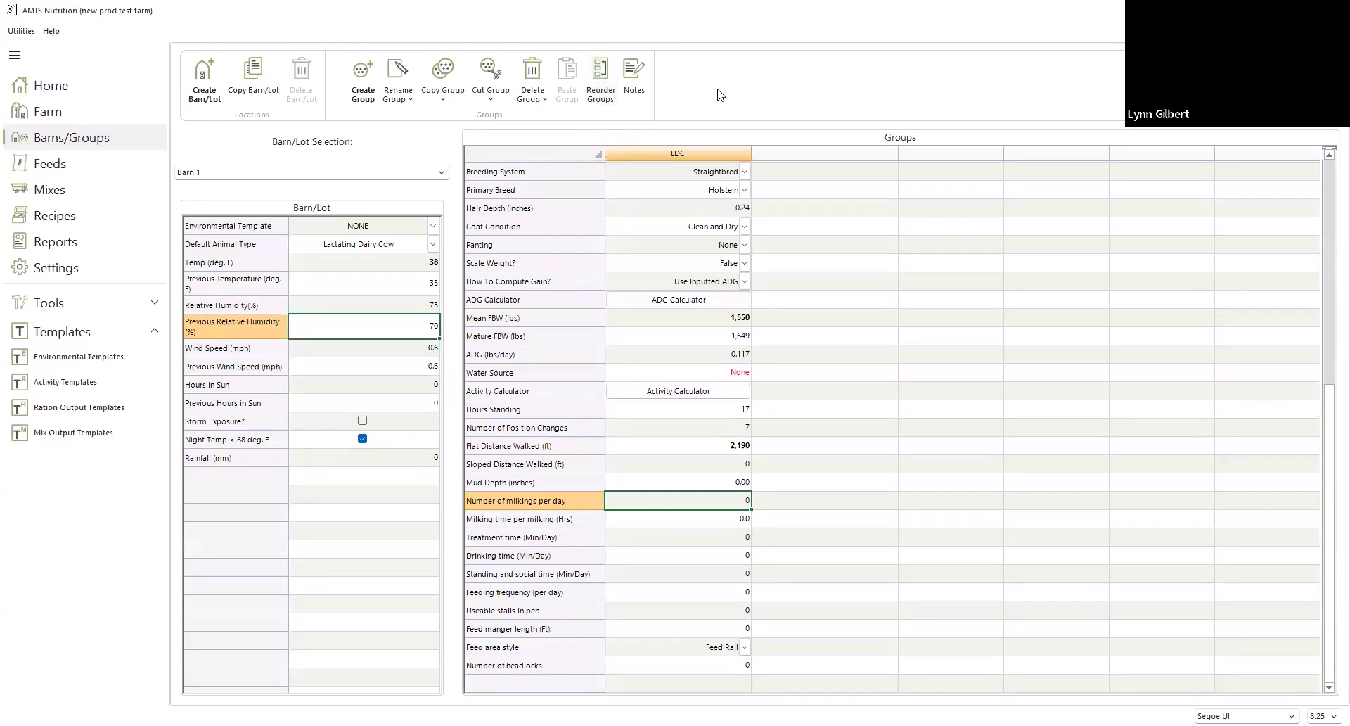
Create a cattle group named "low cows" in Barn 1
click(352, 91)
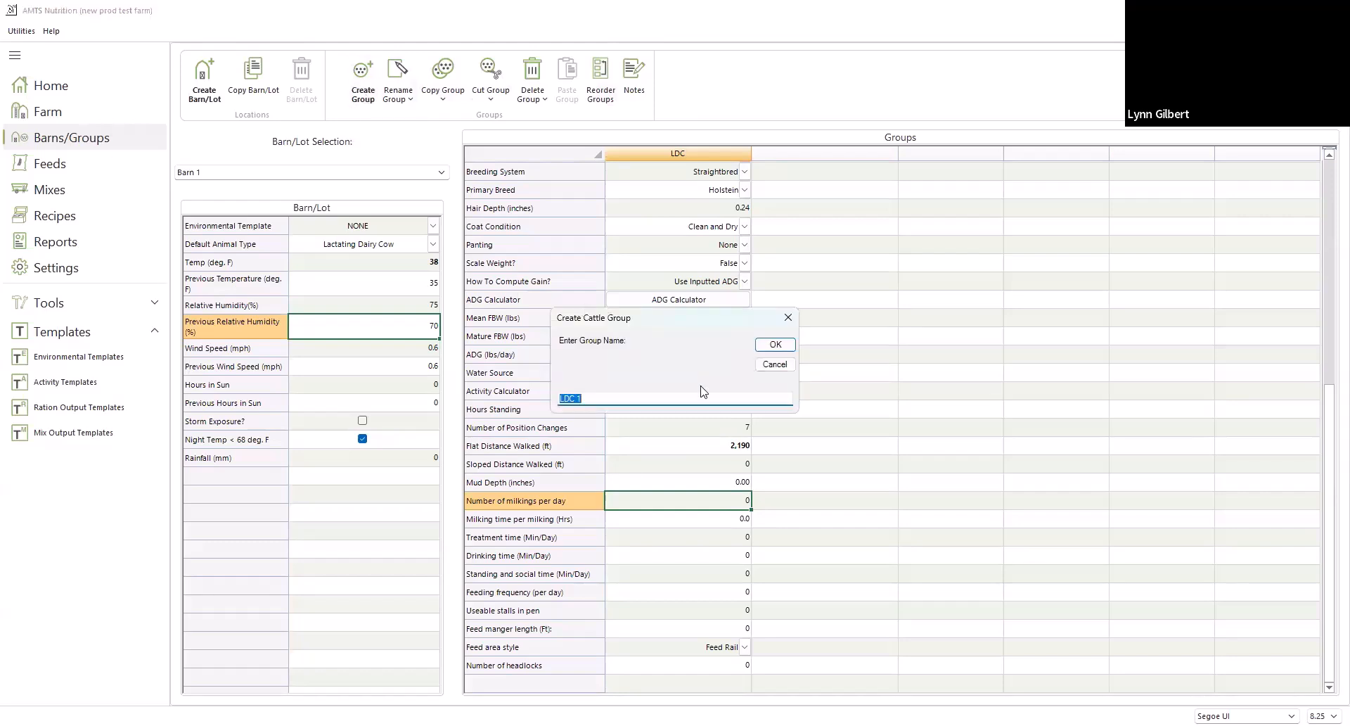
text(low cows)
key(Return)
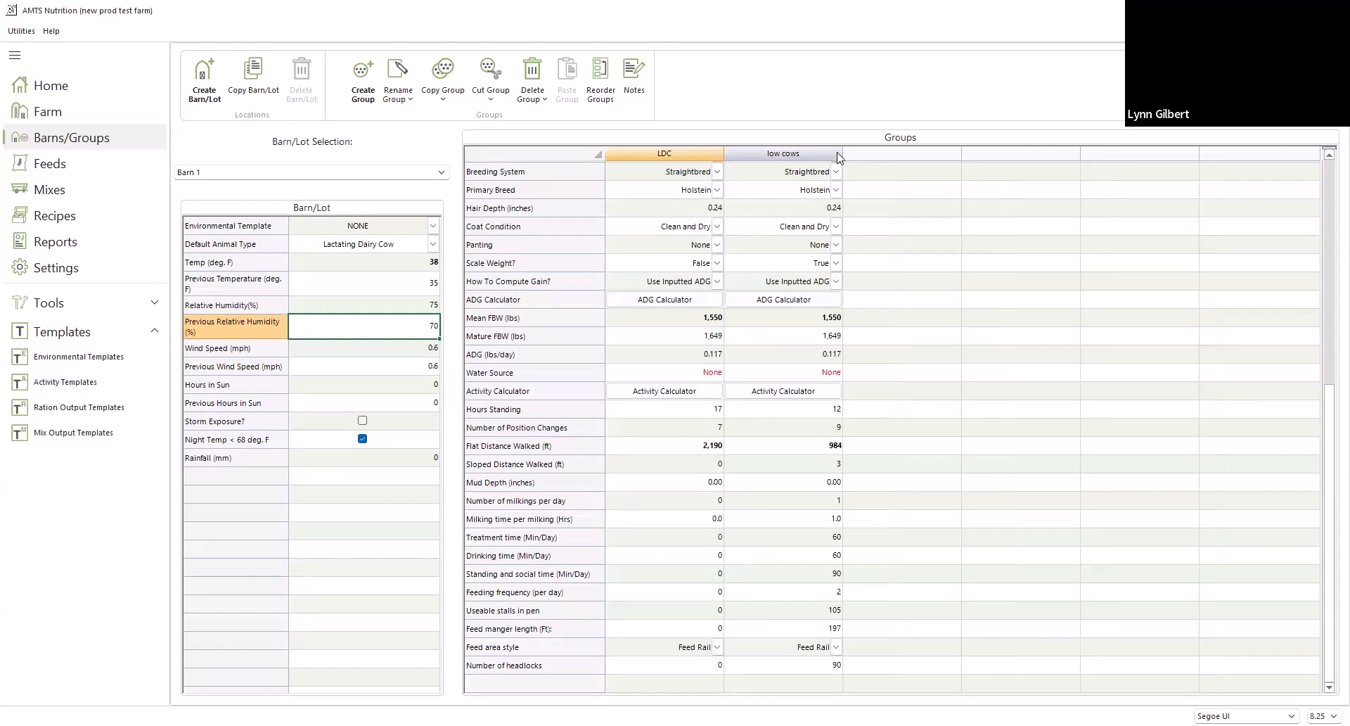
Set the low cows group's Scale Weight to False and its milk production to 70 lbs/day
click(838, 265)
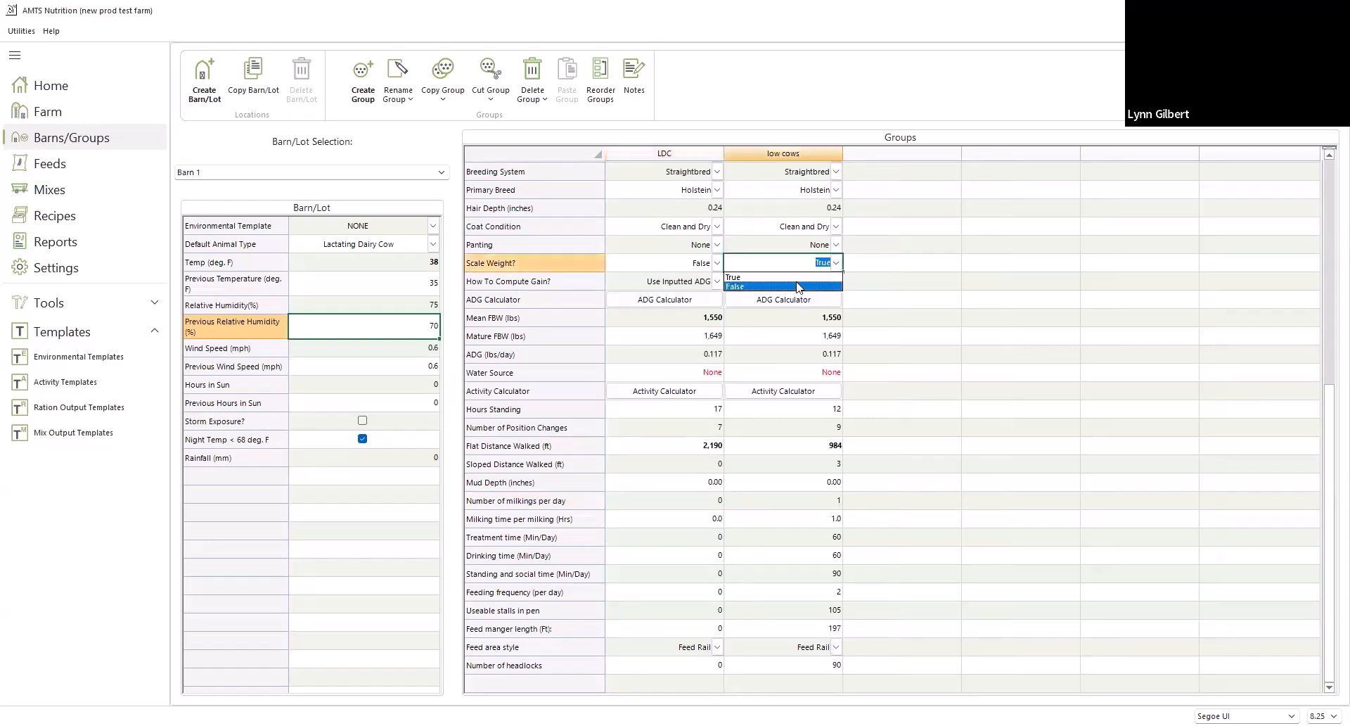
click(797, 283)
scroll(973, 266, up, 5)
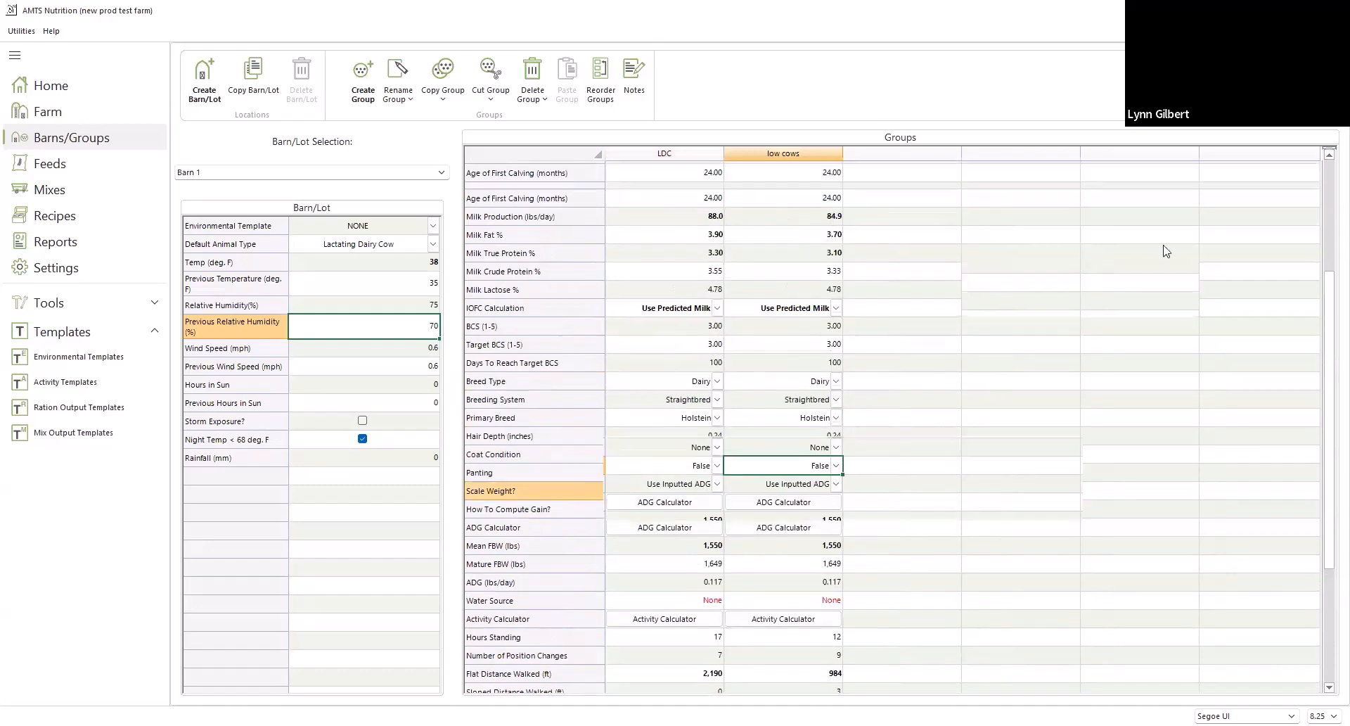
scroll(915, 213, up, 3)
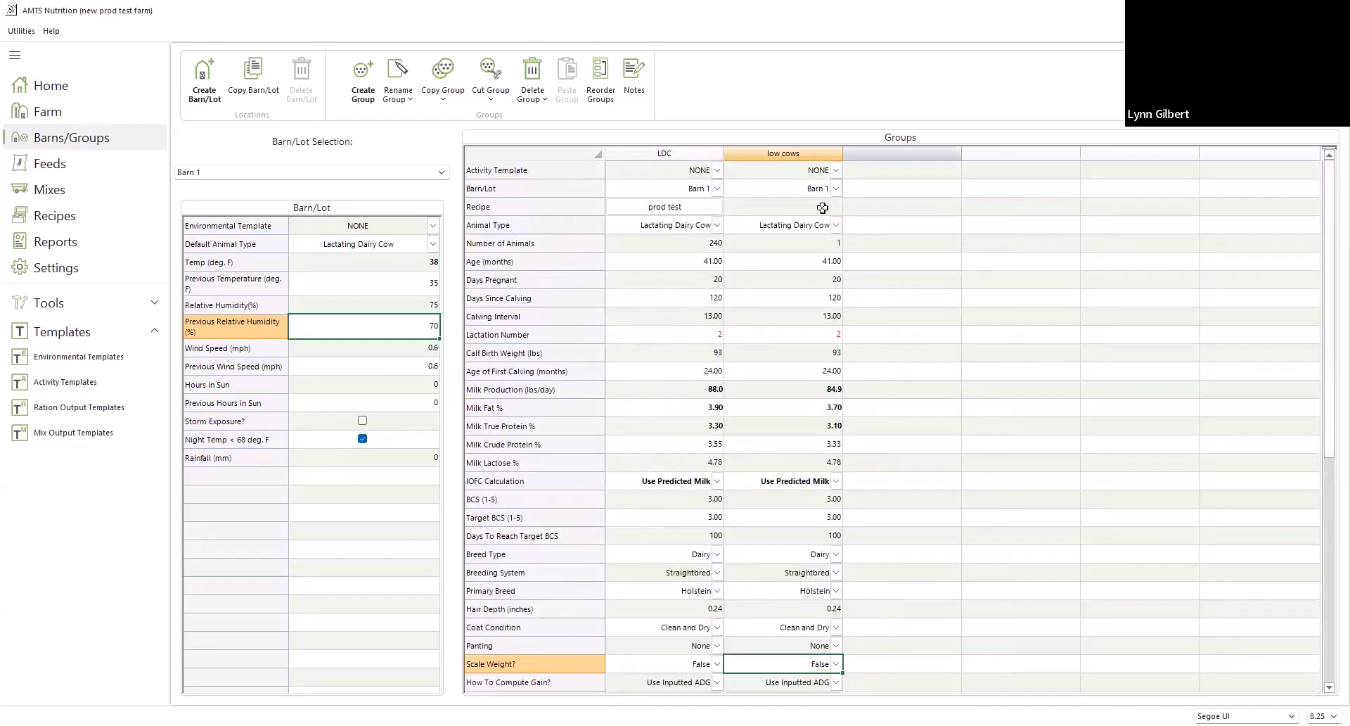
click(841, 390)
text(70)
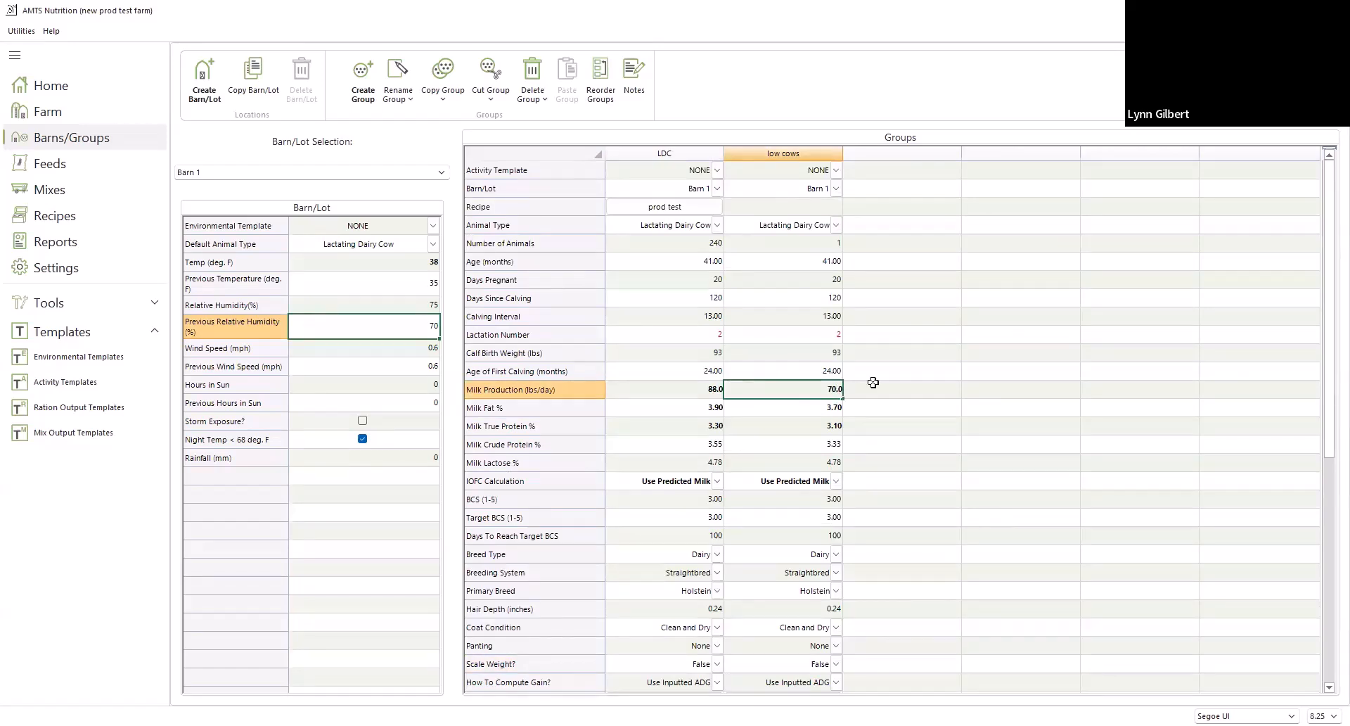
Set the low cows group's age to 44 months
click(803, 261)
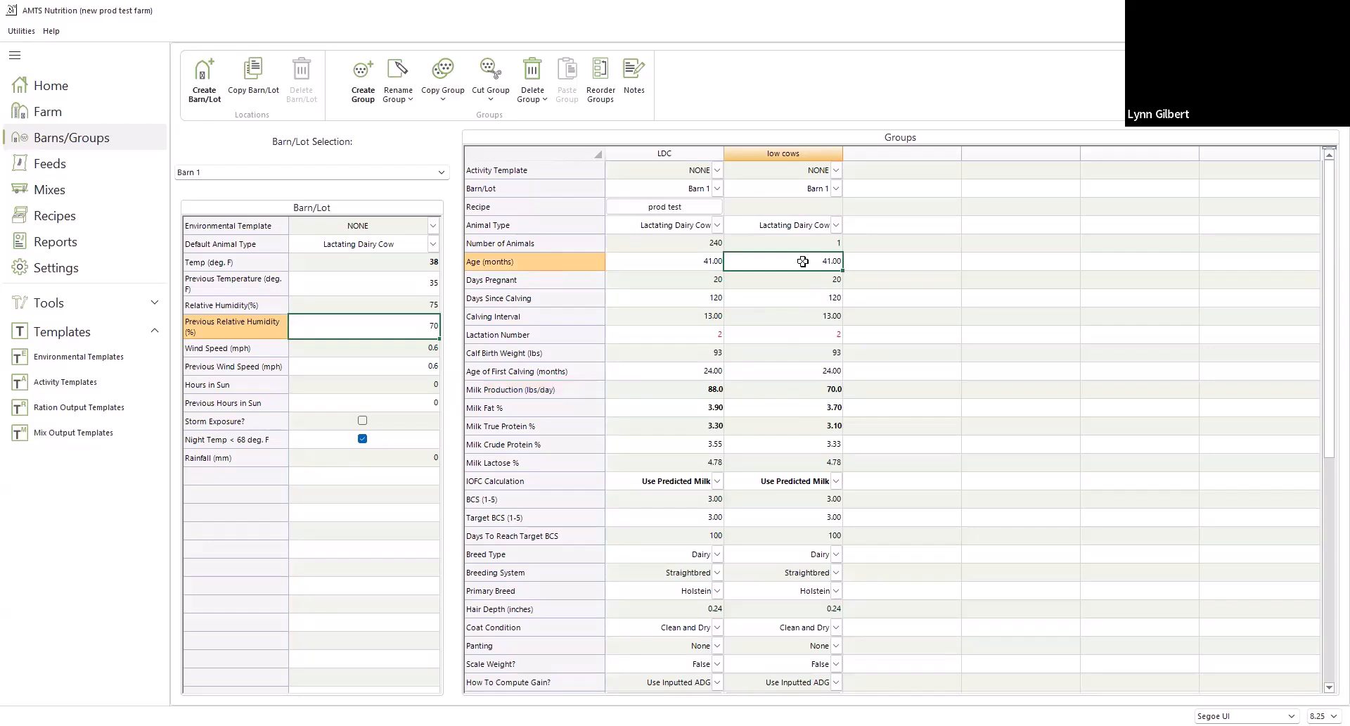
text(4)
click(817, 283)
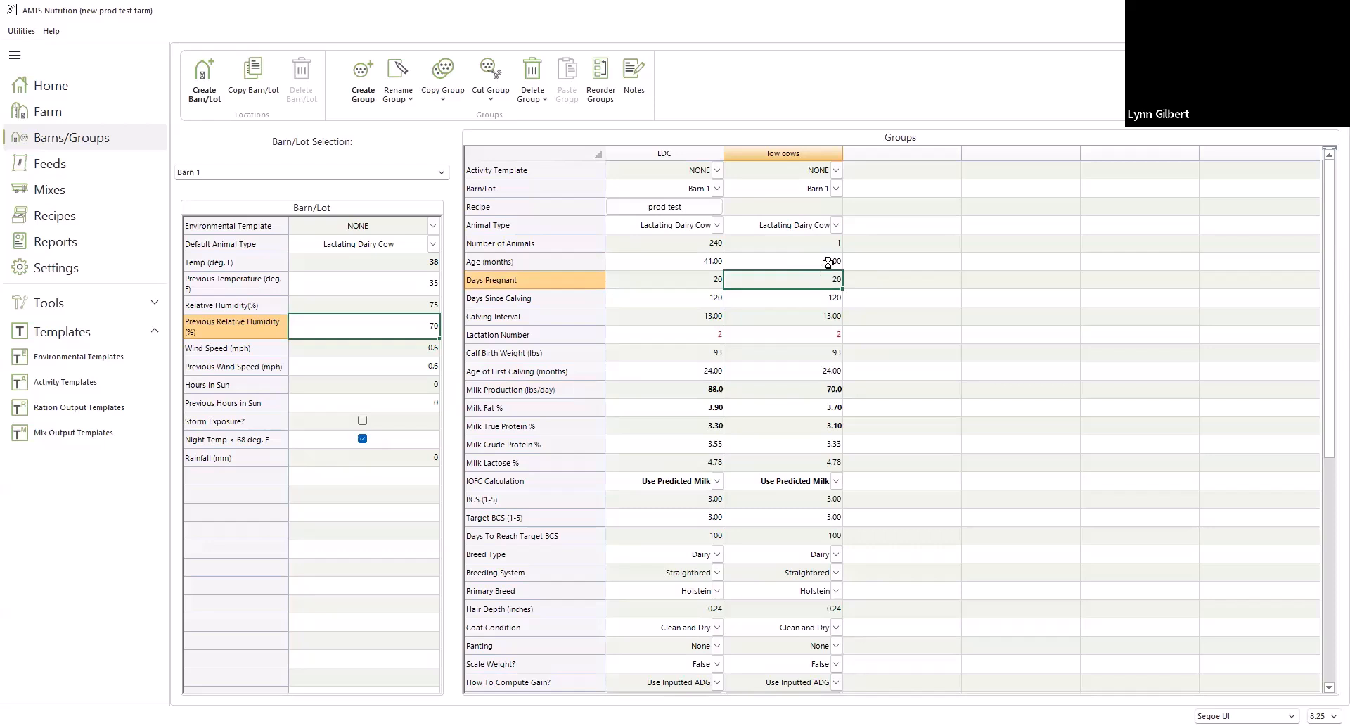
Set the low cows group's age to 60 months and its days pregnant to 191
click(827, 262)
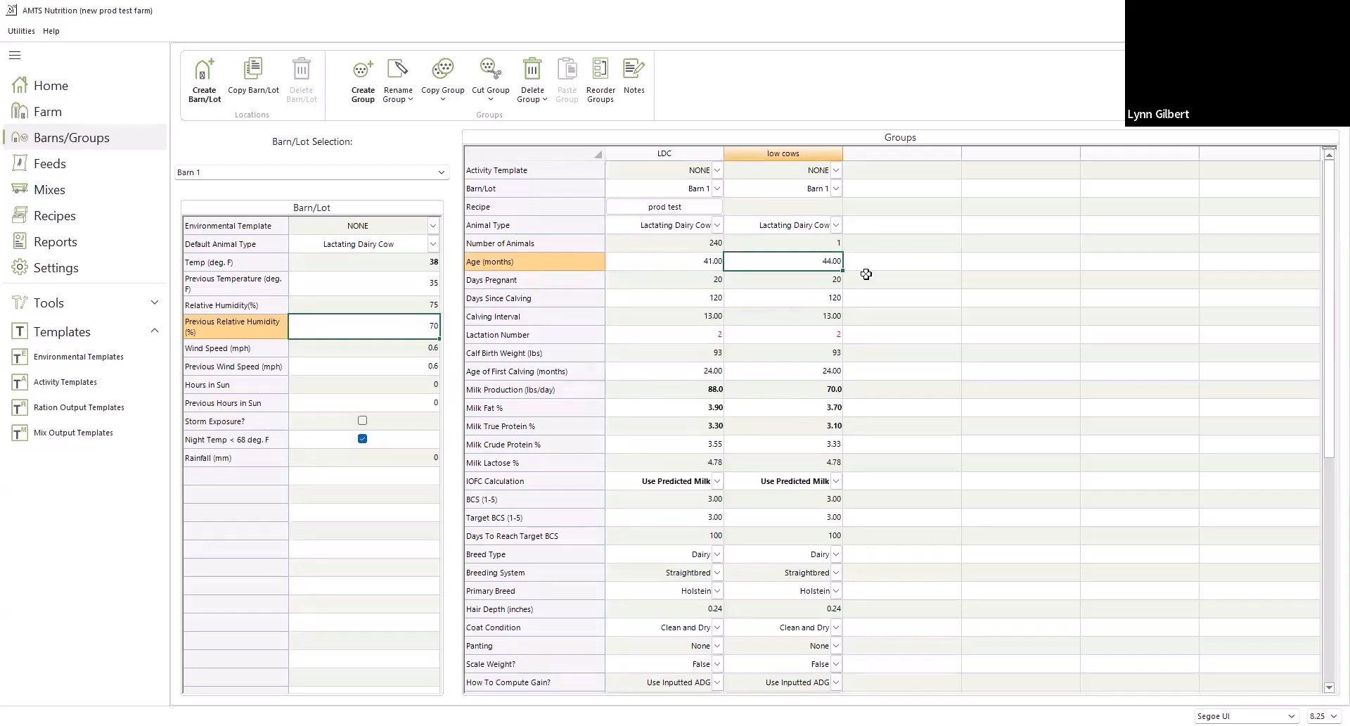
text(60)
click(818, 284)
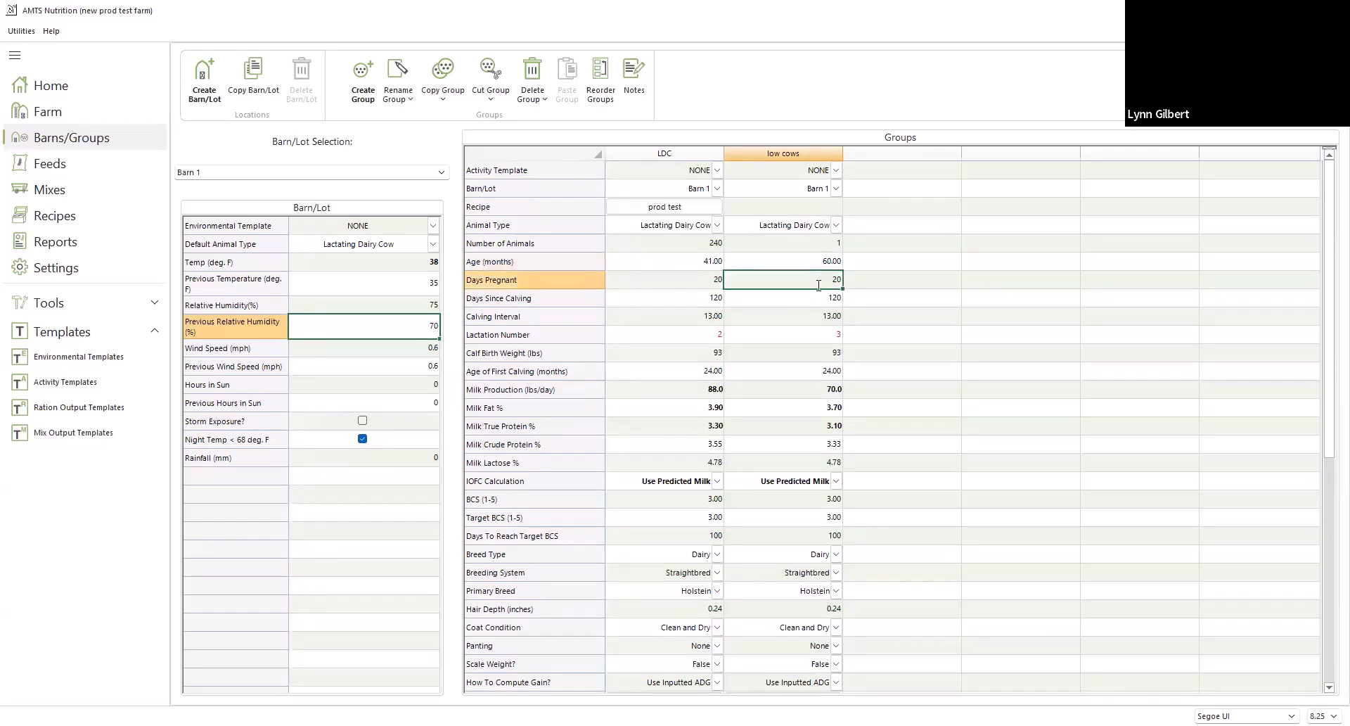
text(191)
click(831, 300)
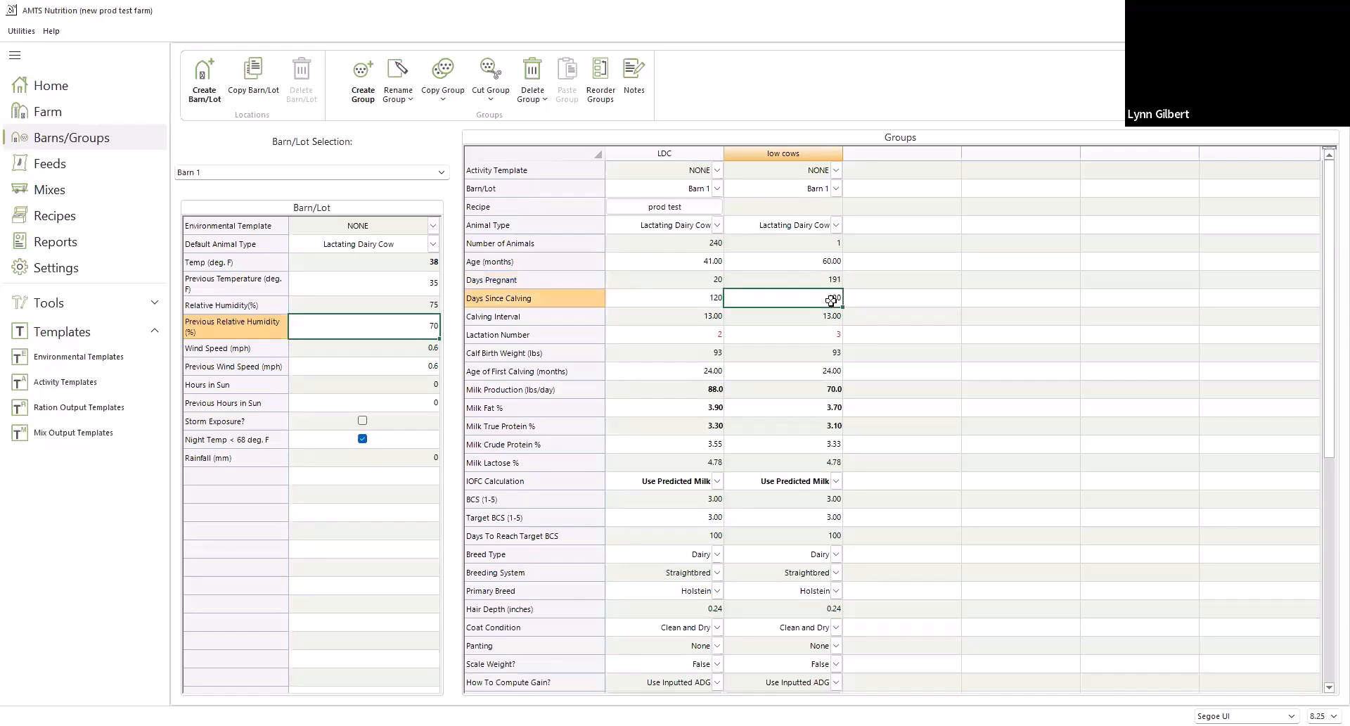
Set the low cows group's milk fat to 4.40% and milk true protein to 3.30%
click(817, 408)
text(4)
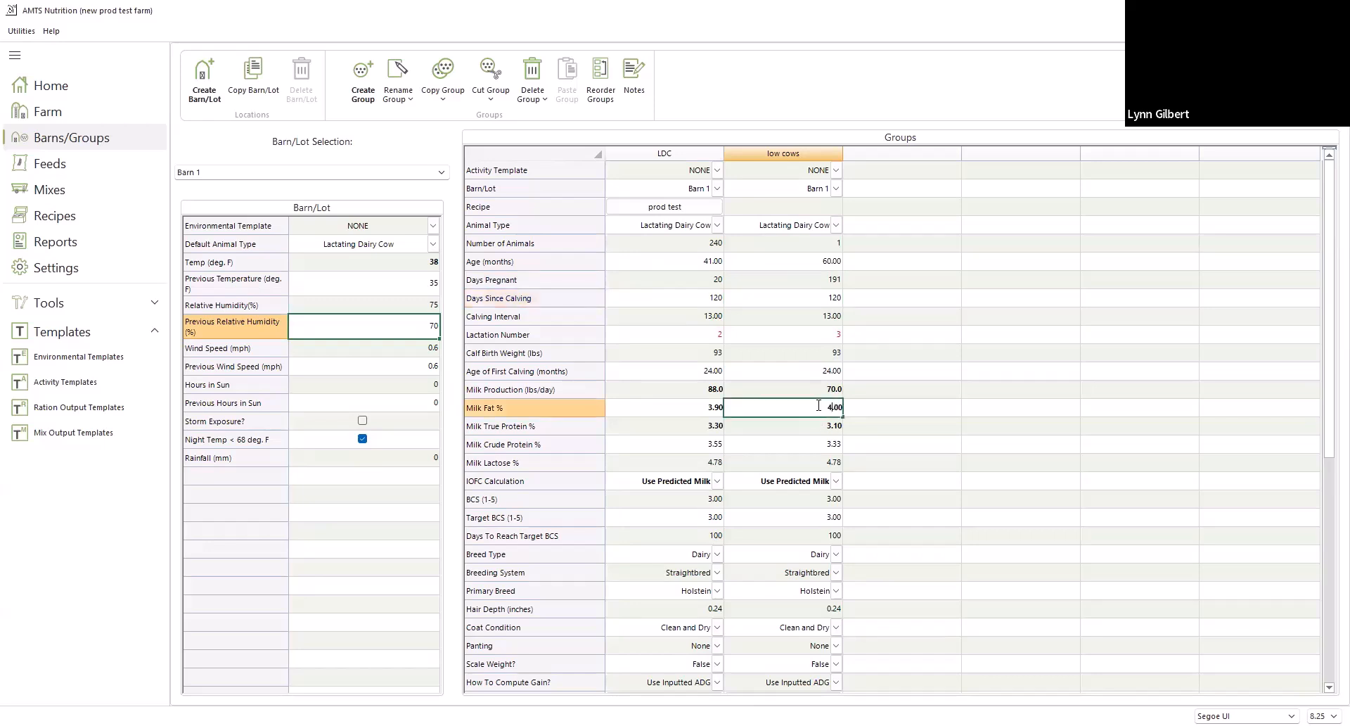
text(.4)
click(825, 427)
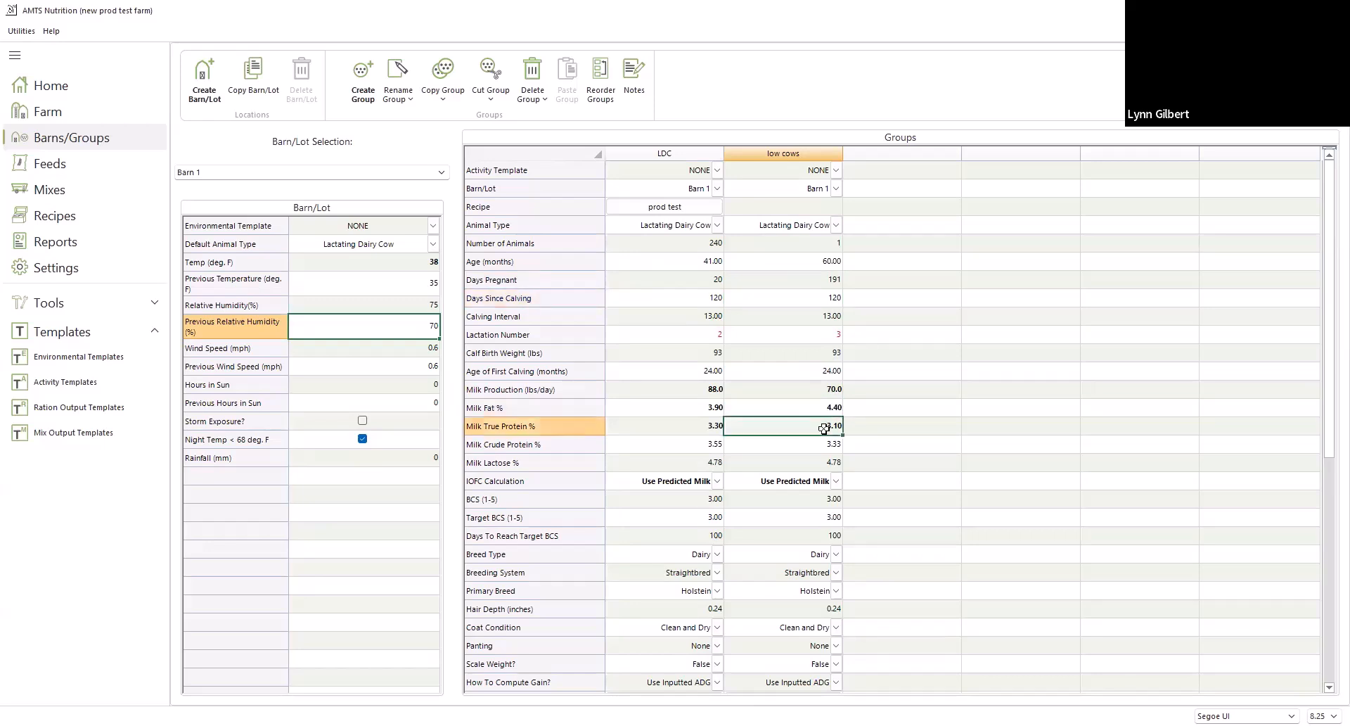
text(3.3)
Set the low cows group's mean full body weight to 1,650 lbs
scroll(791, 597, down, 2)
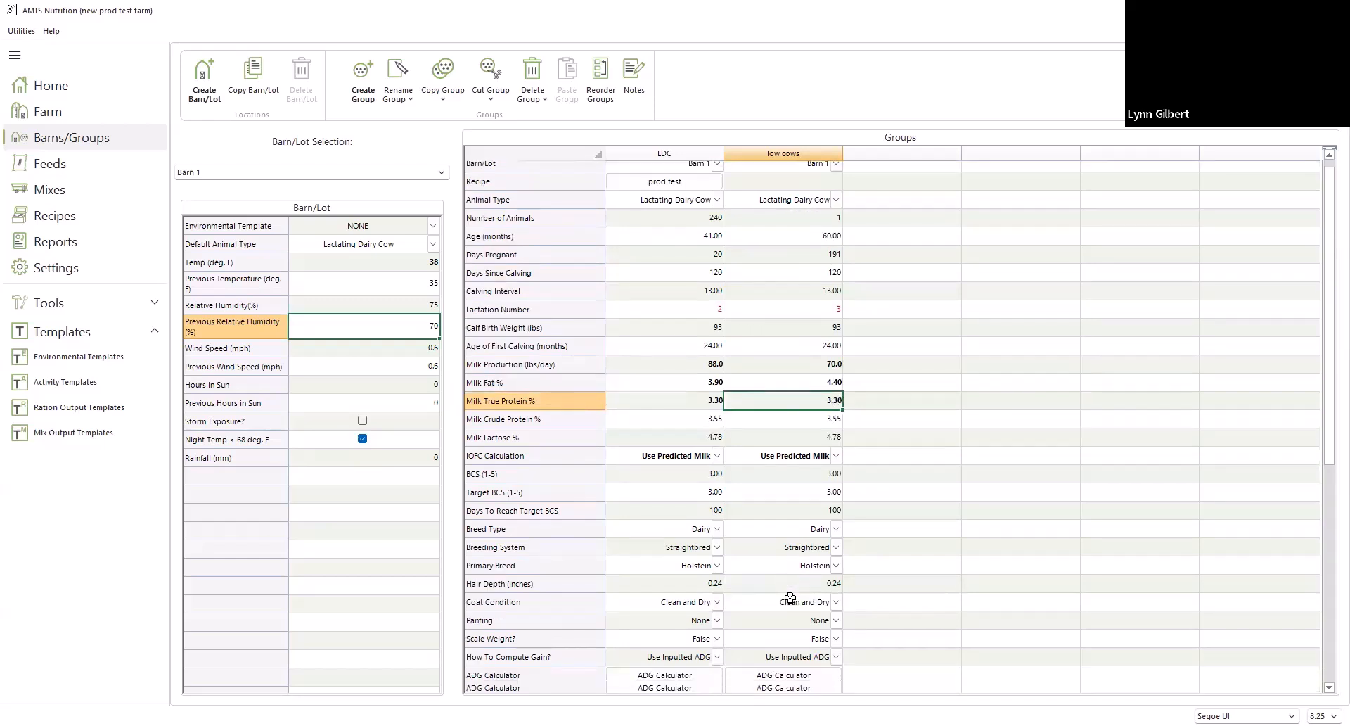
scroll(790, 597, down, 1)
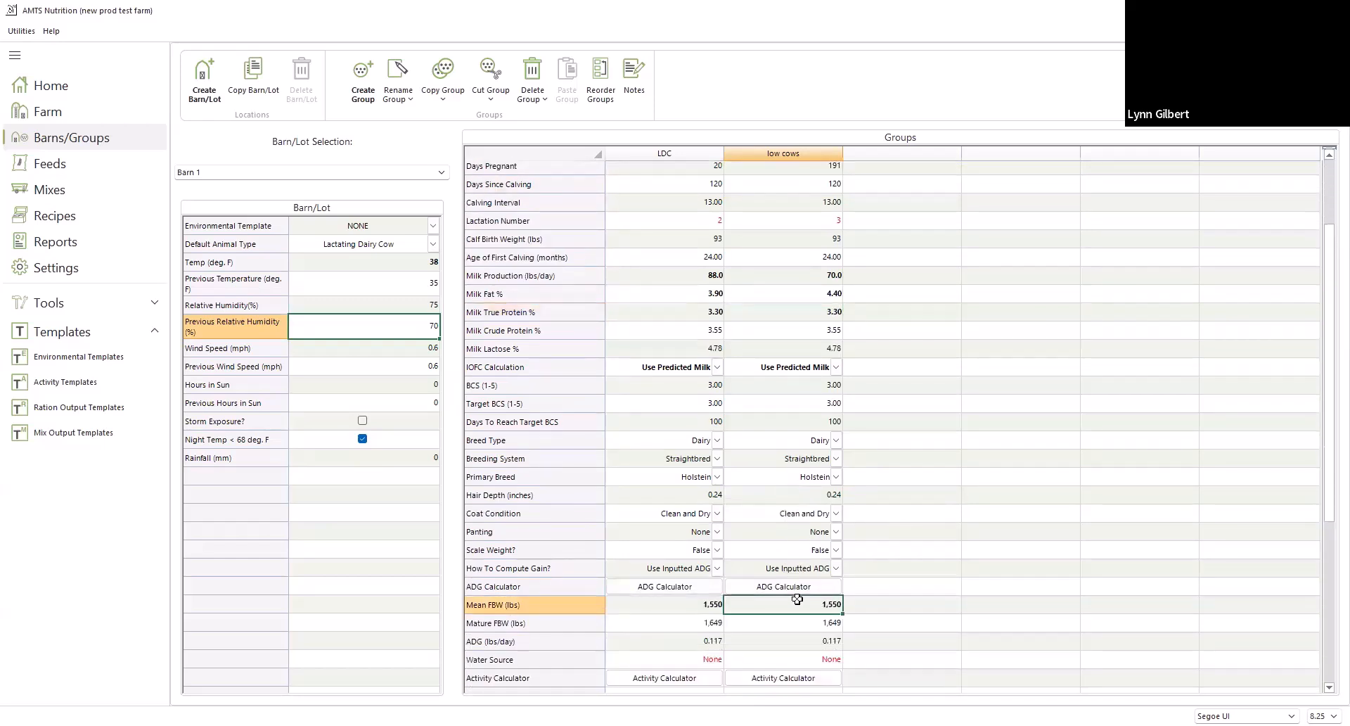
click(798, 603)
text(1)
key(Tab)
click(794, 638)
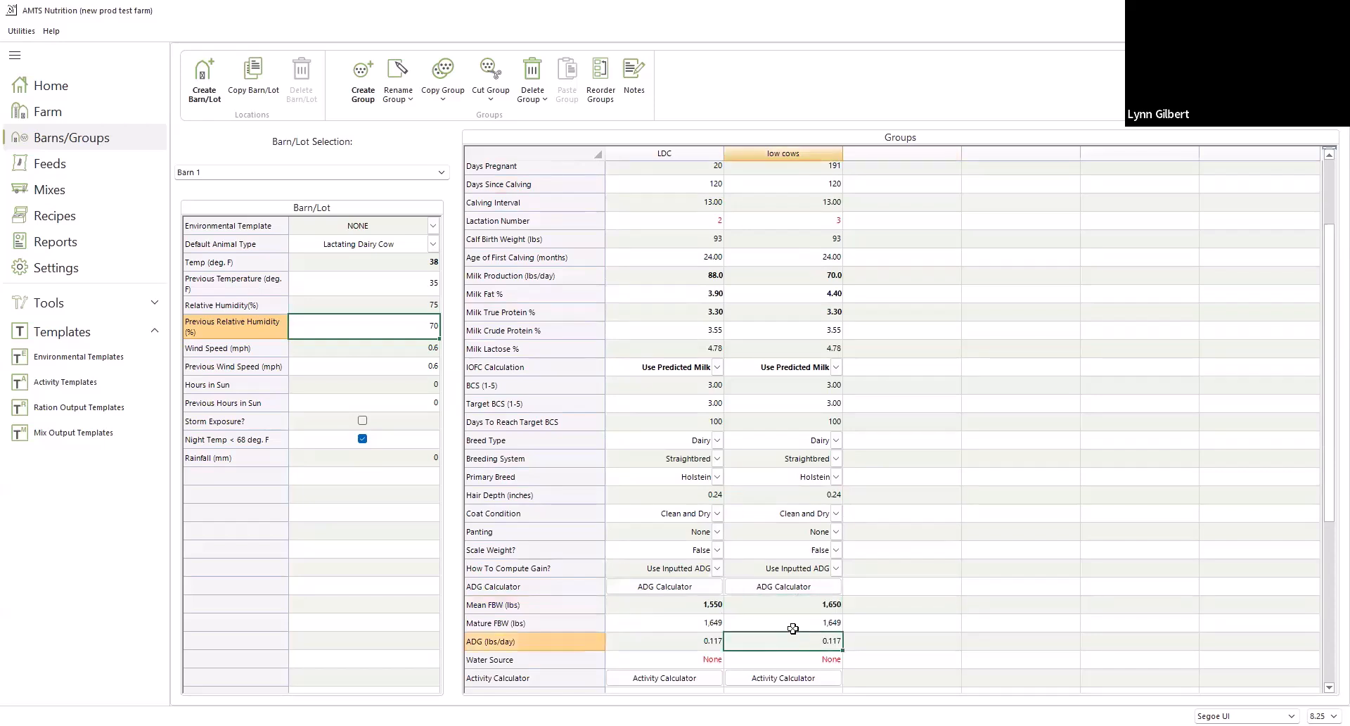
Set the low cows group's mature full body weight to 1,650 lbs and its ADG to 0 lbs/day
click(792, 626)
text(1,)
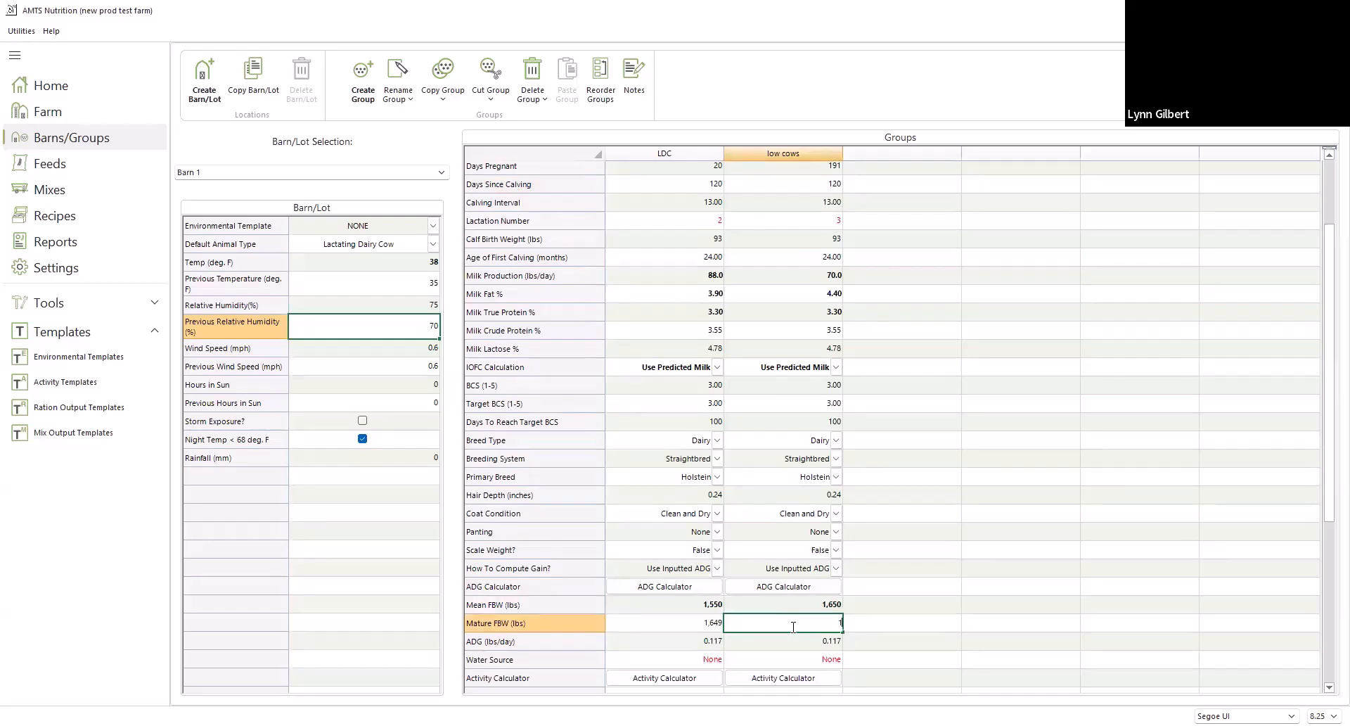
text(650)
key(Return)
text(0)
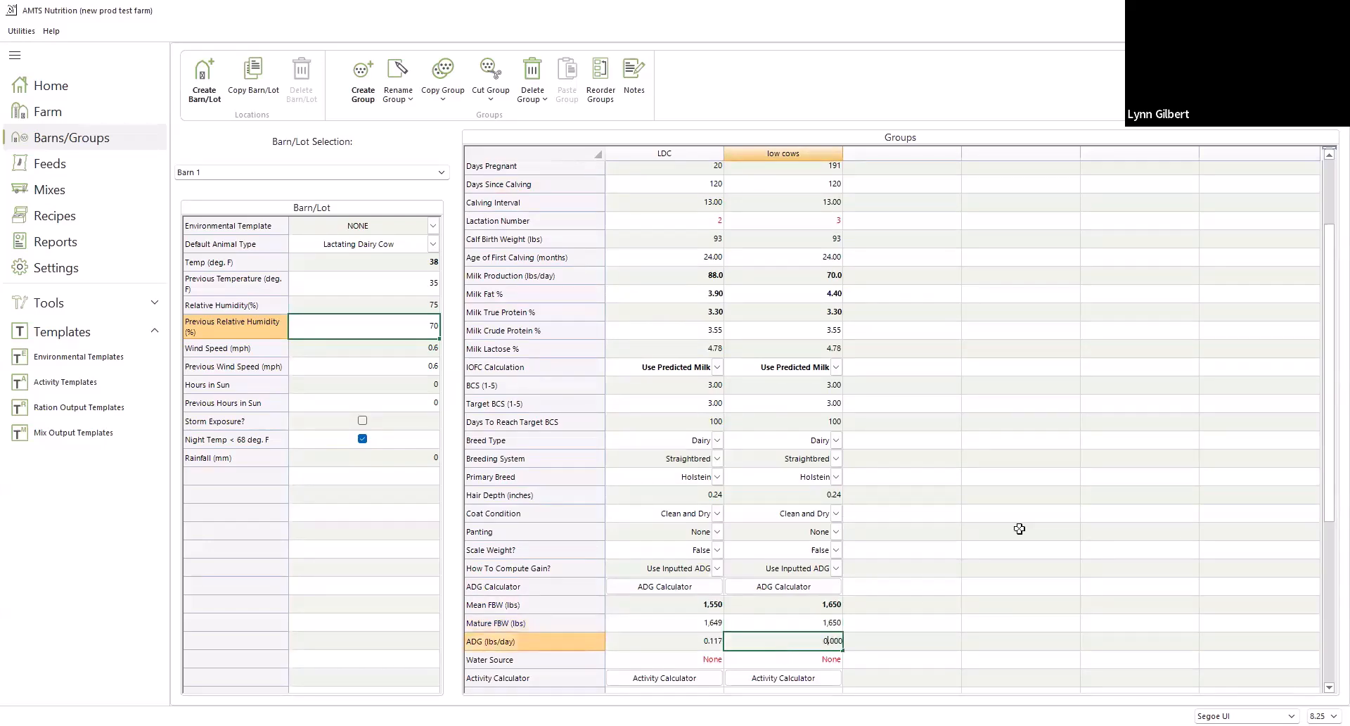
scroll(1031, 495, down, 4)
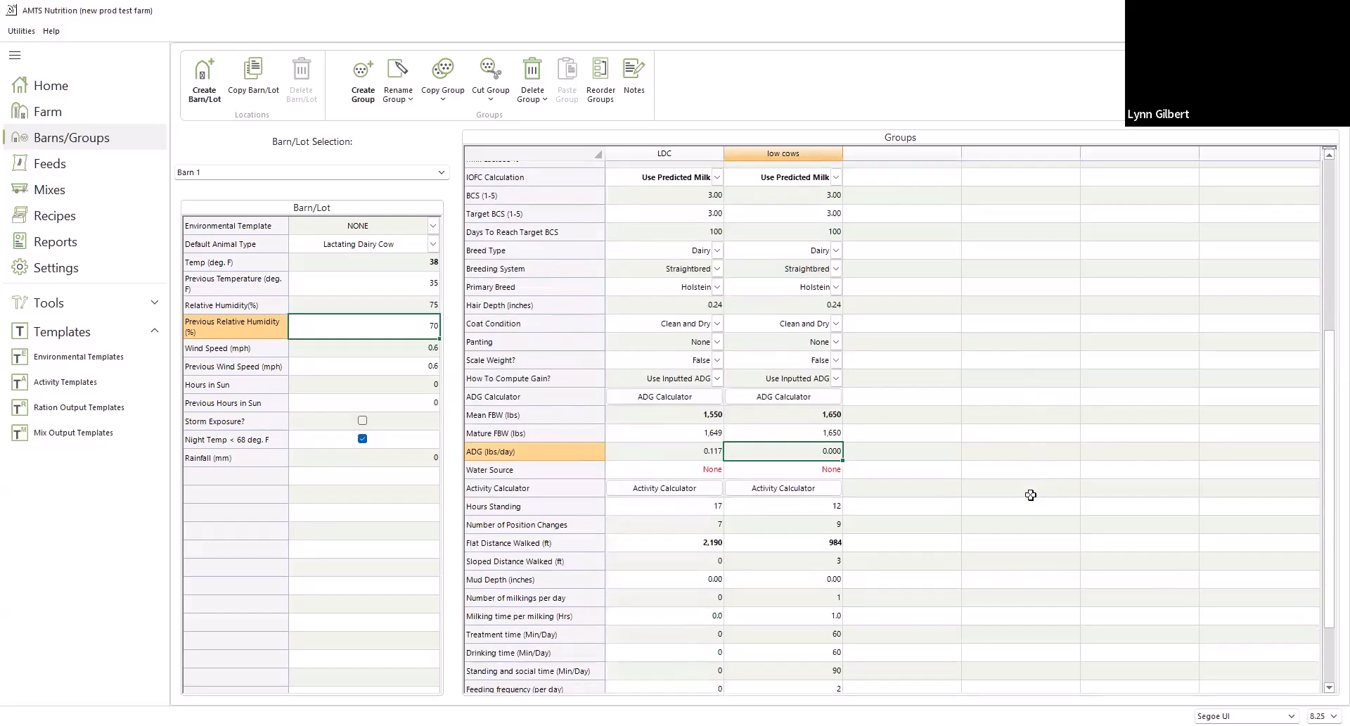
Calculate the low cows group's activity values with the Free-Stall calculation type and apply them to the group
scroll(1031, 495, down, 2)
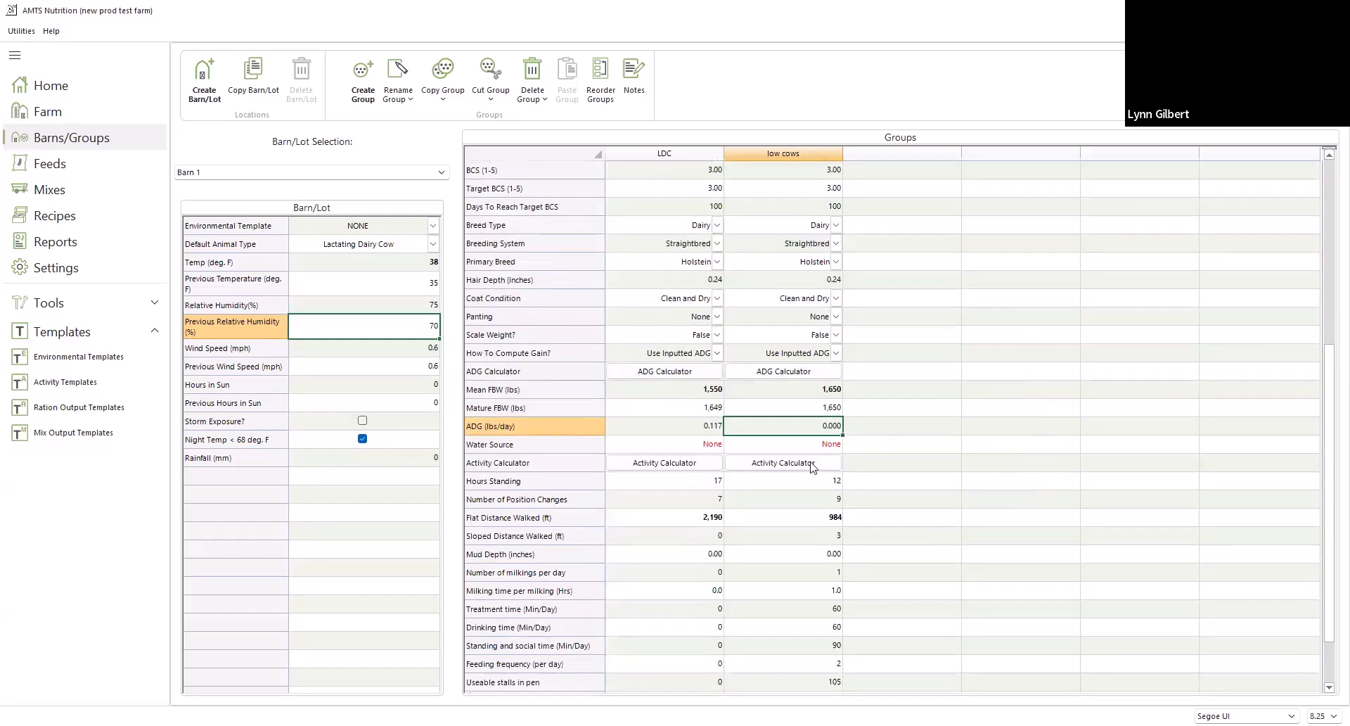
click(813, 467)
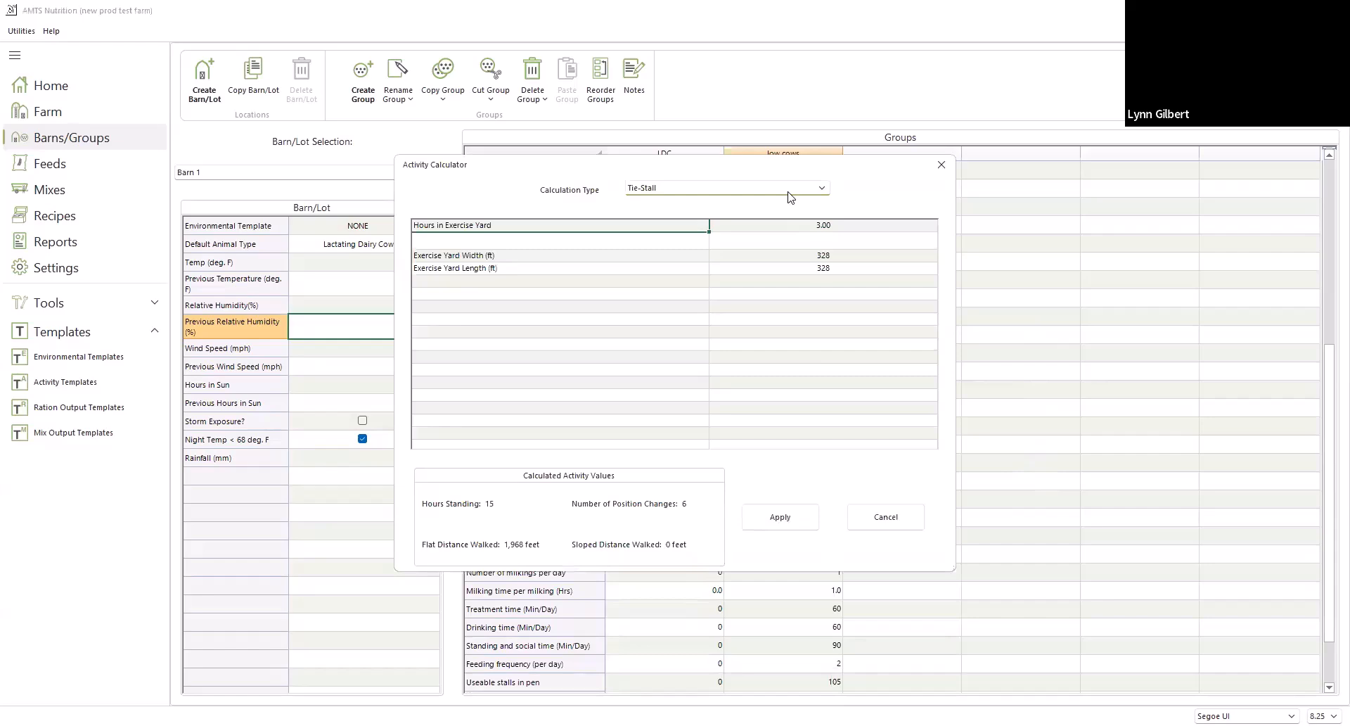
click(789, 193)
click(776, 228)
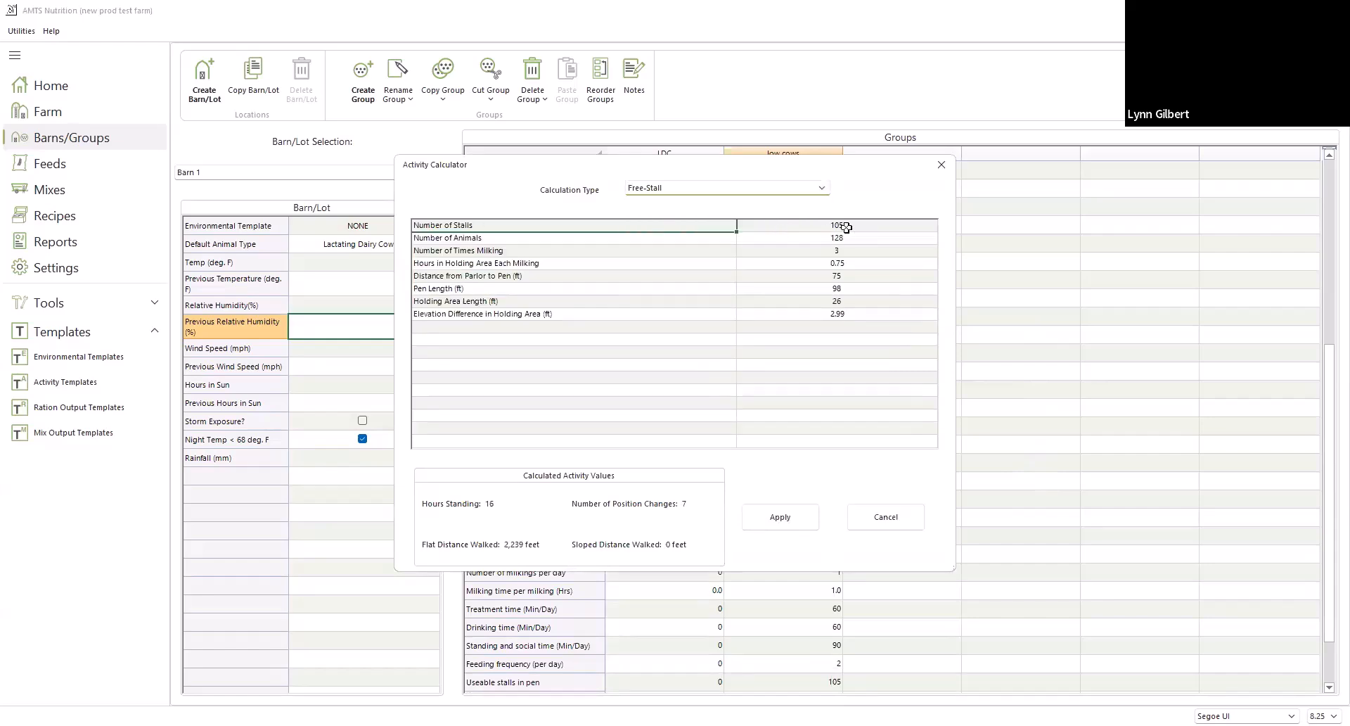
click(780, 517)
scroll(909, 574, down, 3)
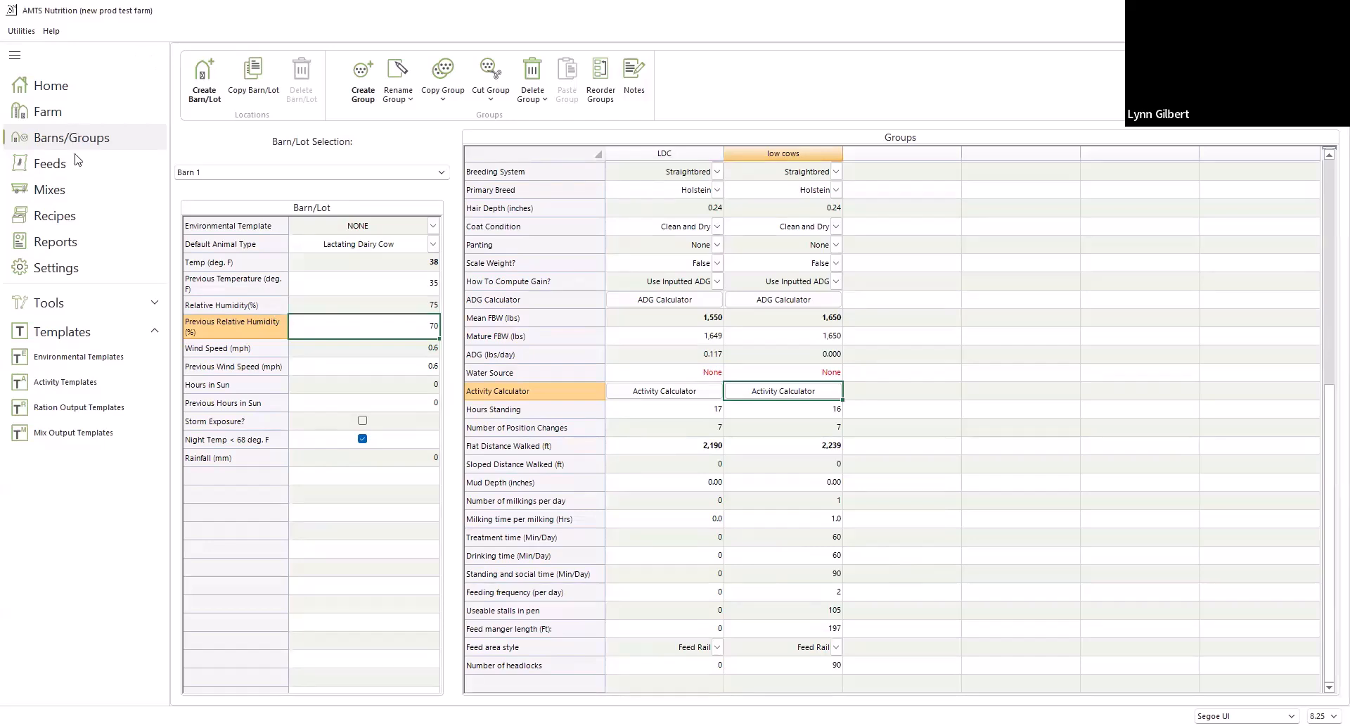
In the farm's feeds, search the import library for "corn silage" and select Corn Silage Processed 30 DM 45 NDF Medium
click(89, 175)
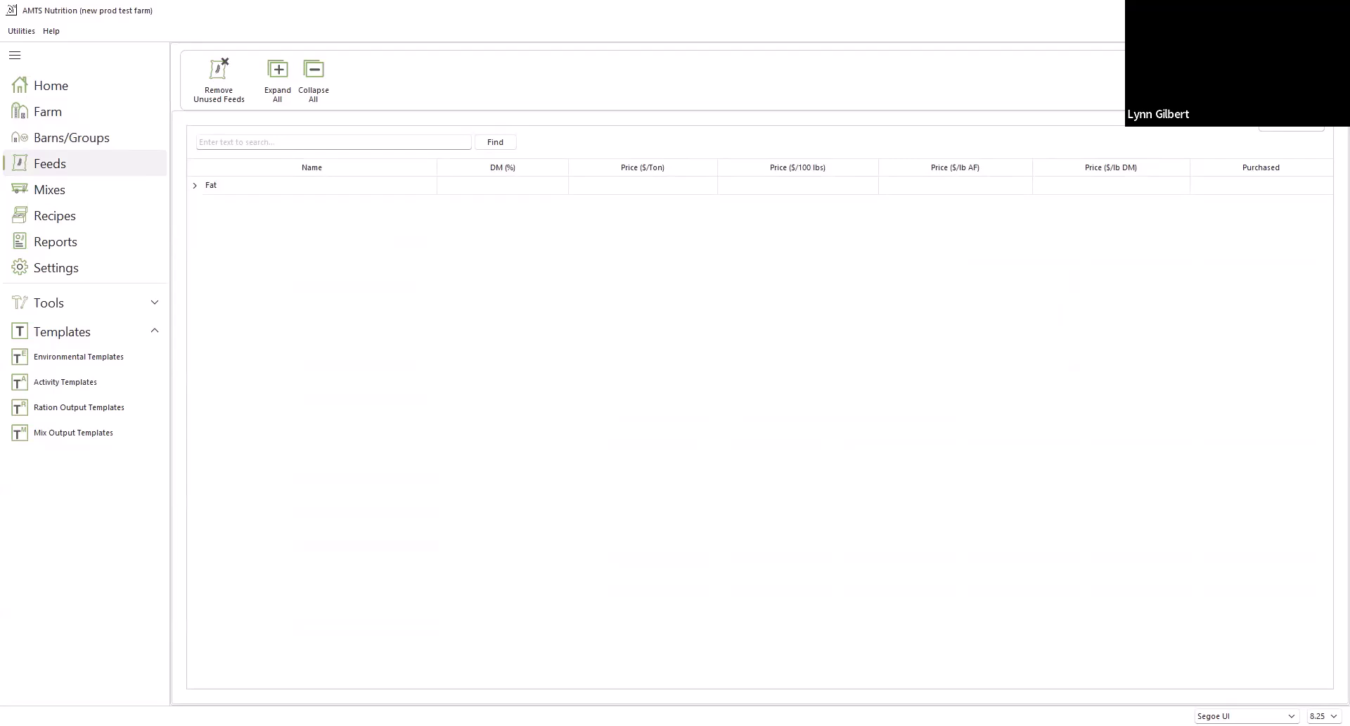
click(1280, 92)
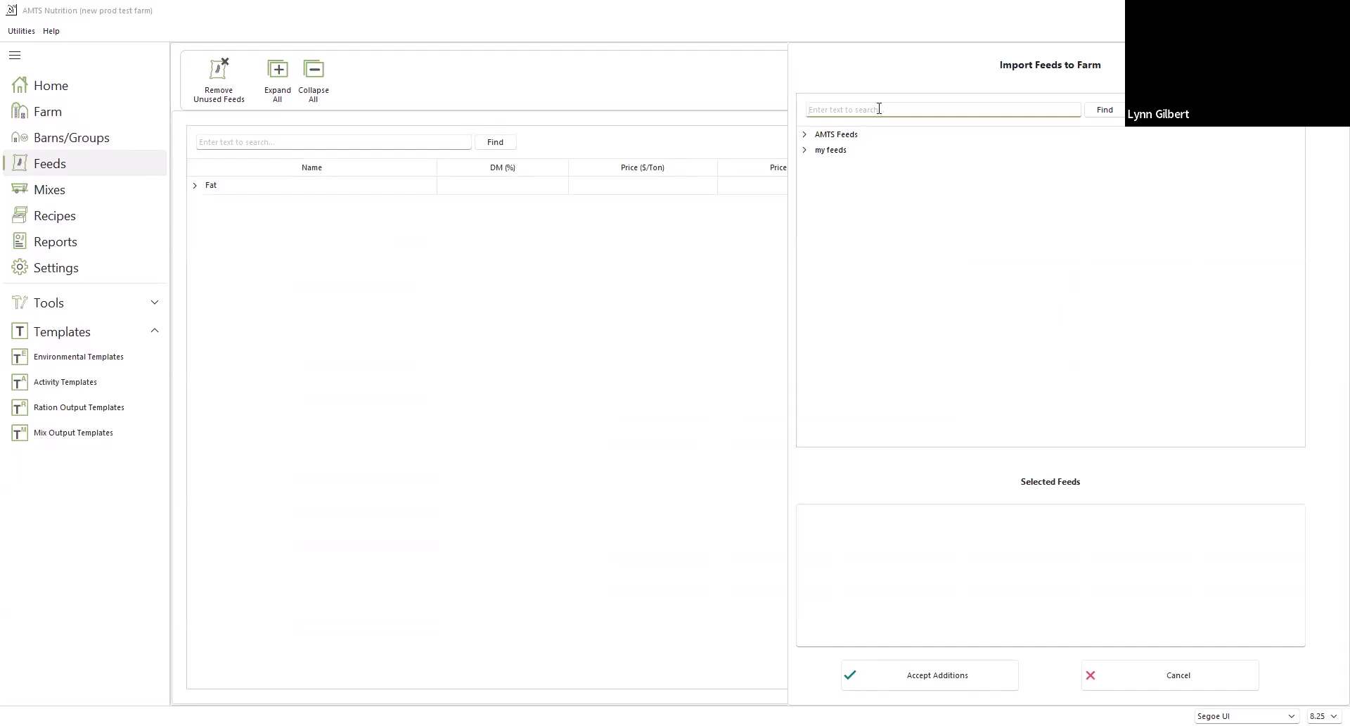
text(dorn )
text(silage)
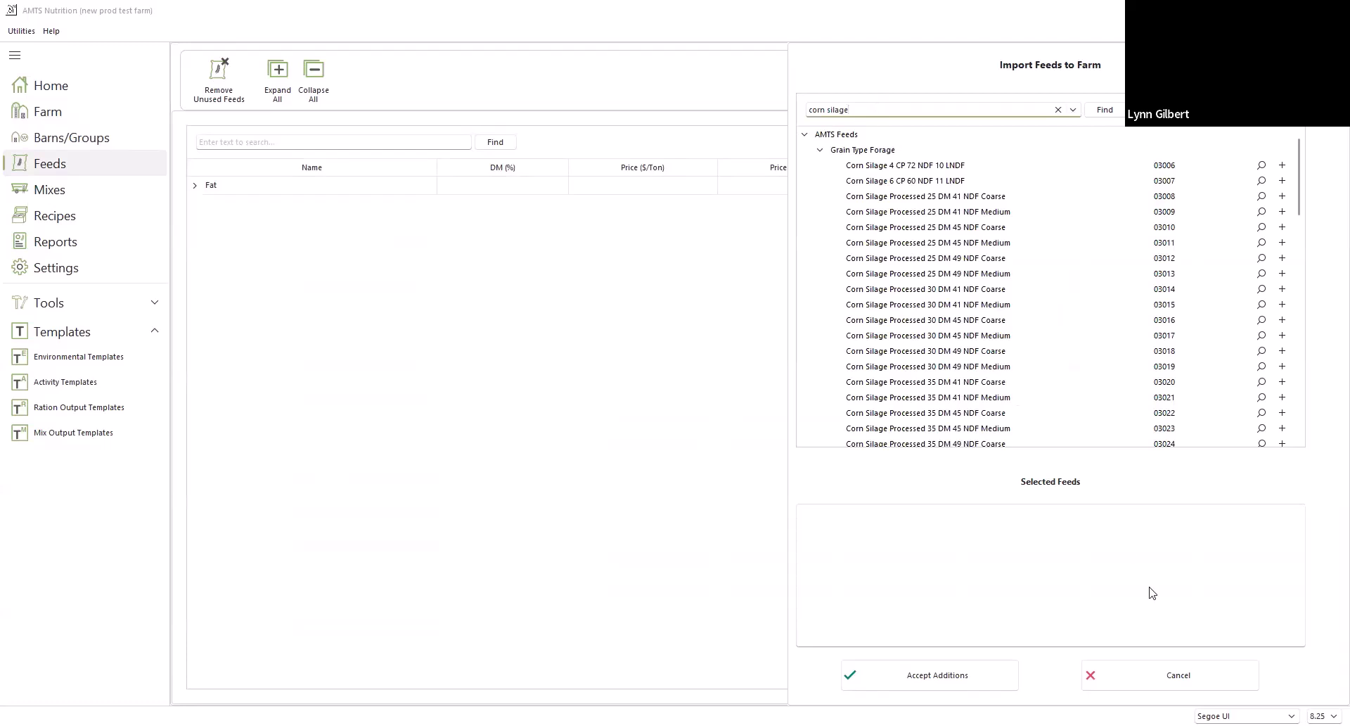
click(1282, 335)
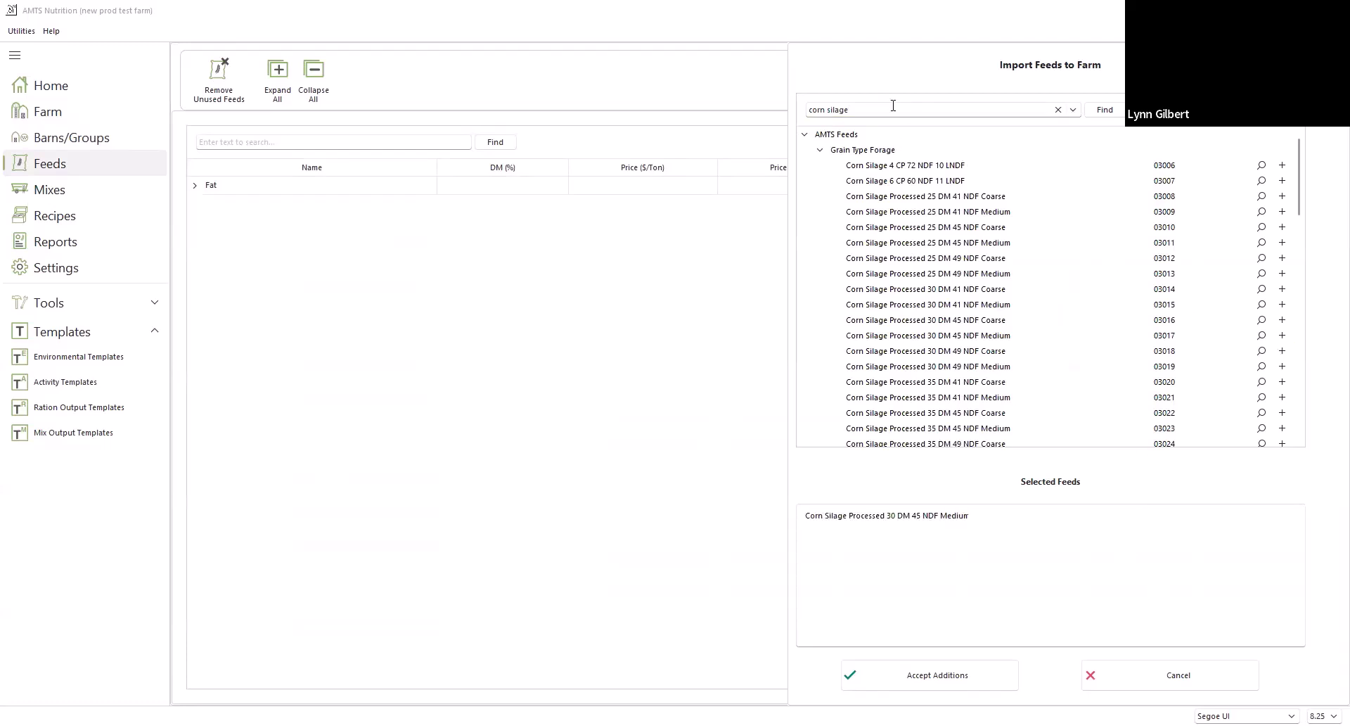
Search the import library for "alfal" and add Alfalfa Silage 25 CP 32 NDF 15 LNDF to the selected feeds
click(1058, 110)
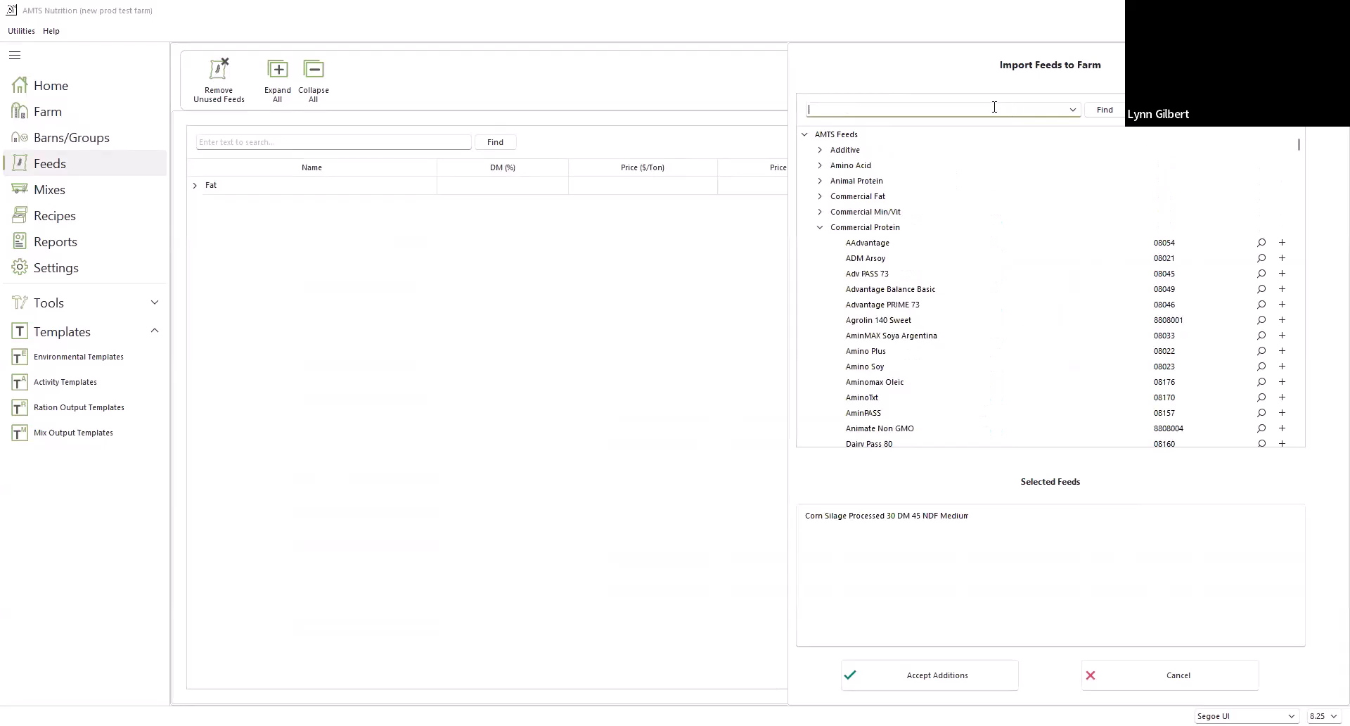
text(alfal)
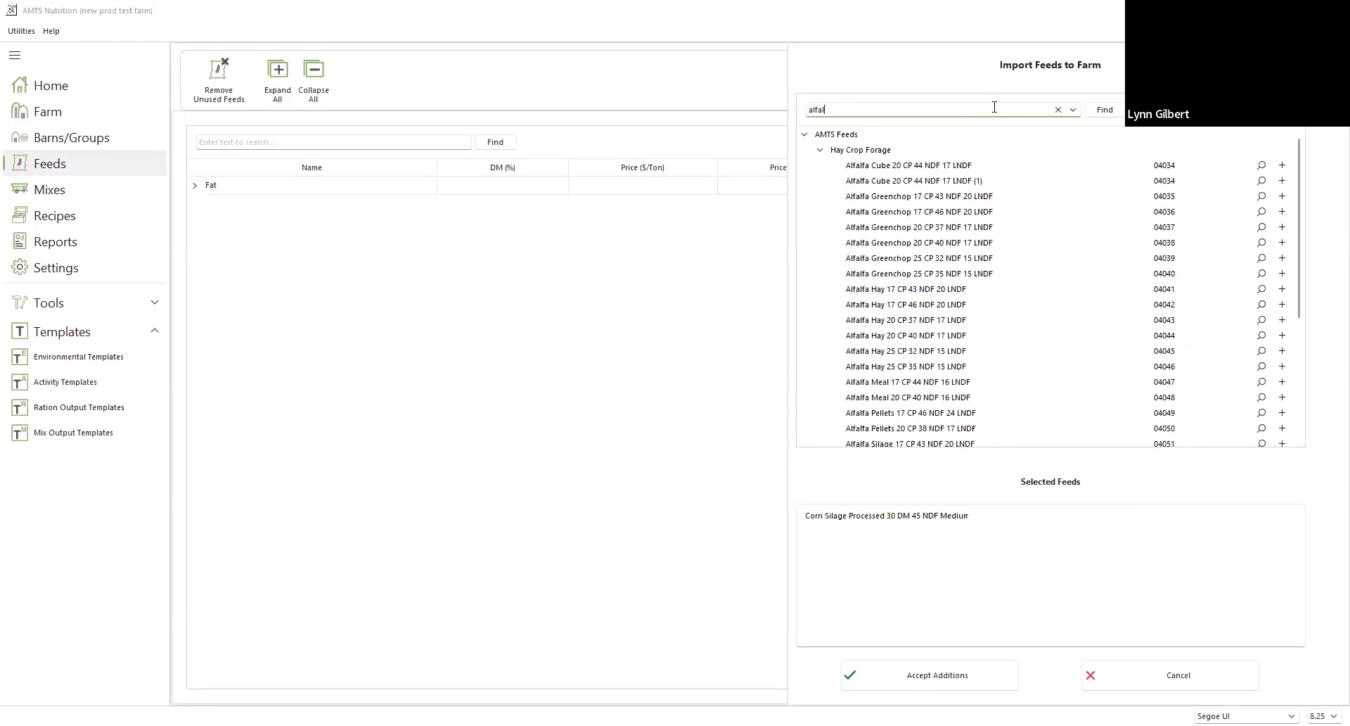
scroll(1031, 324, down, 3)
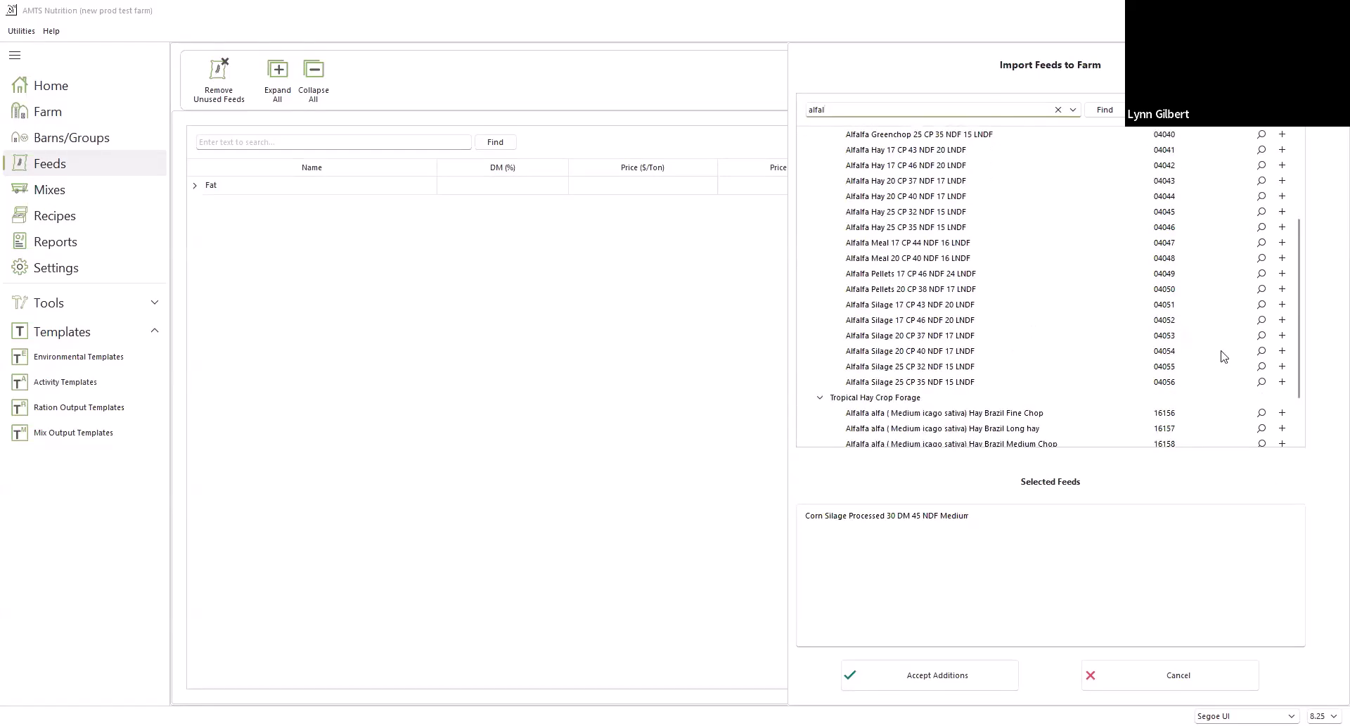
click(1281, 366)
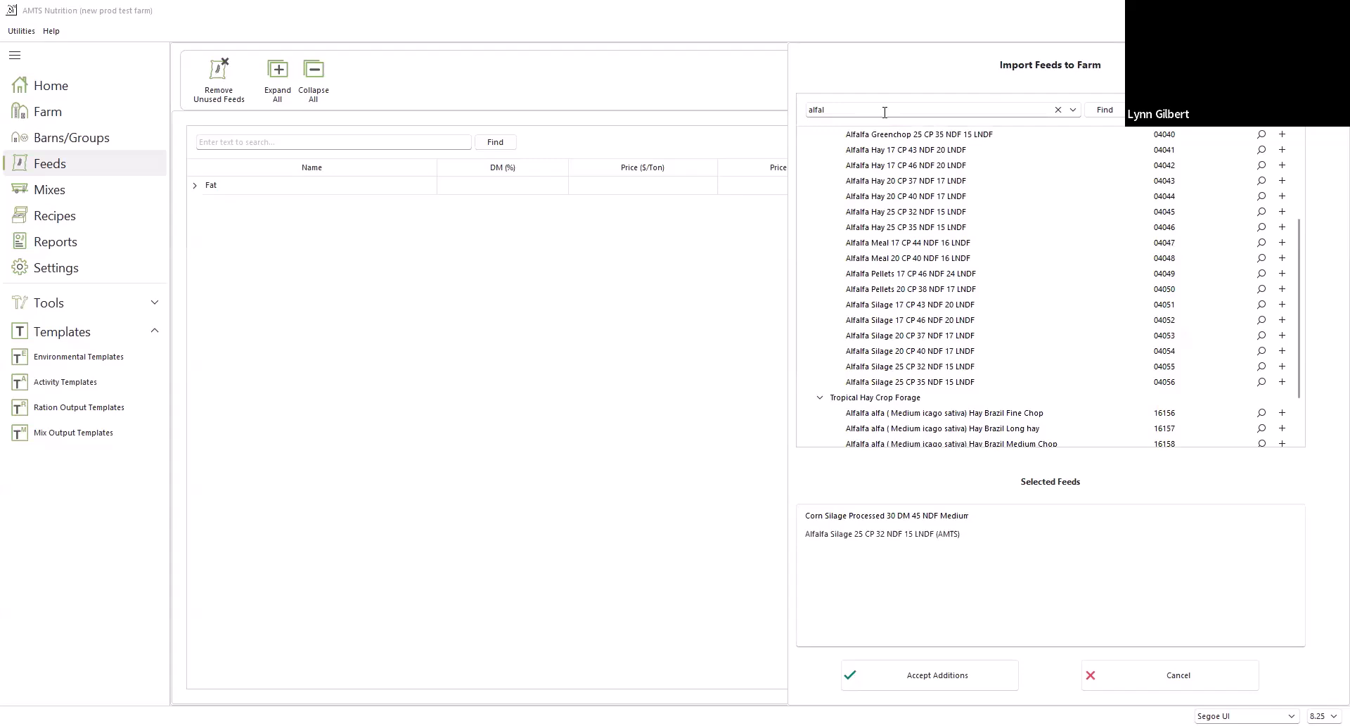
Search the import library for "corn grain" and add Corn Grain Ground Fine to the selected feeds
click(1058, 109)
text(co)
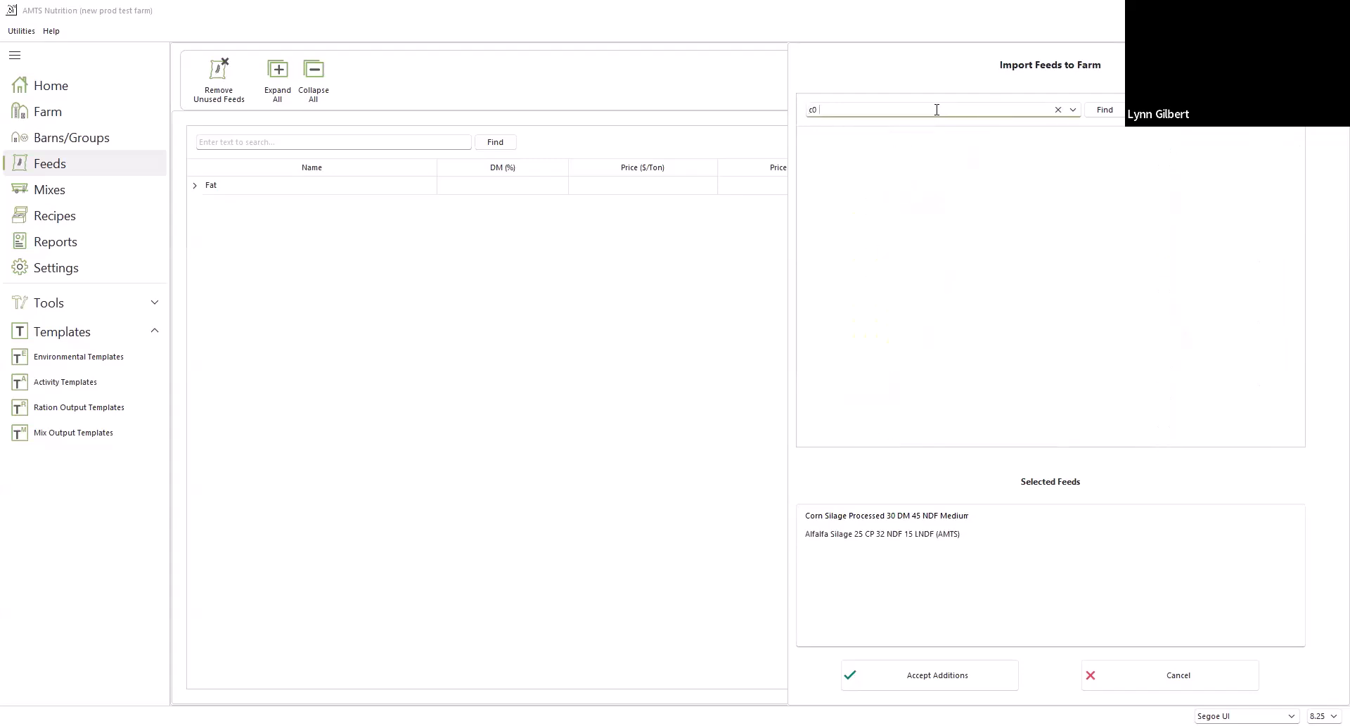
text(rn grain)
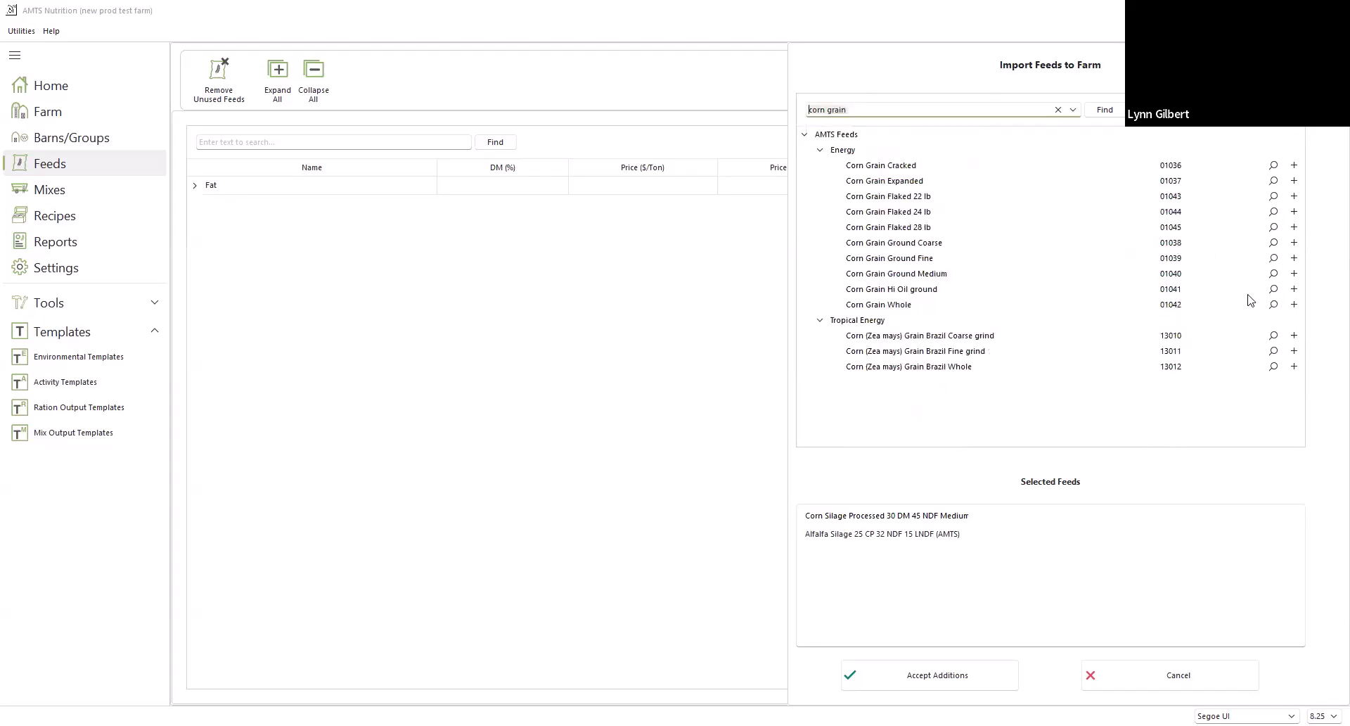
click(1294, 258)
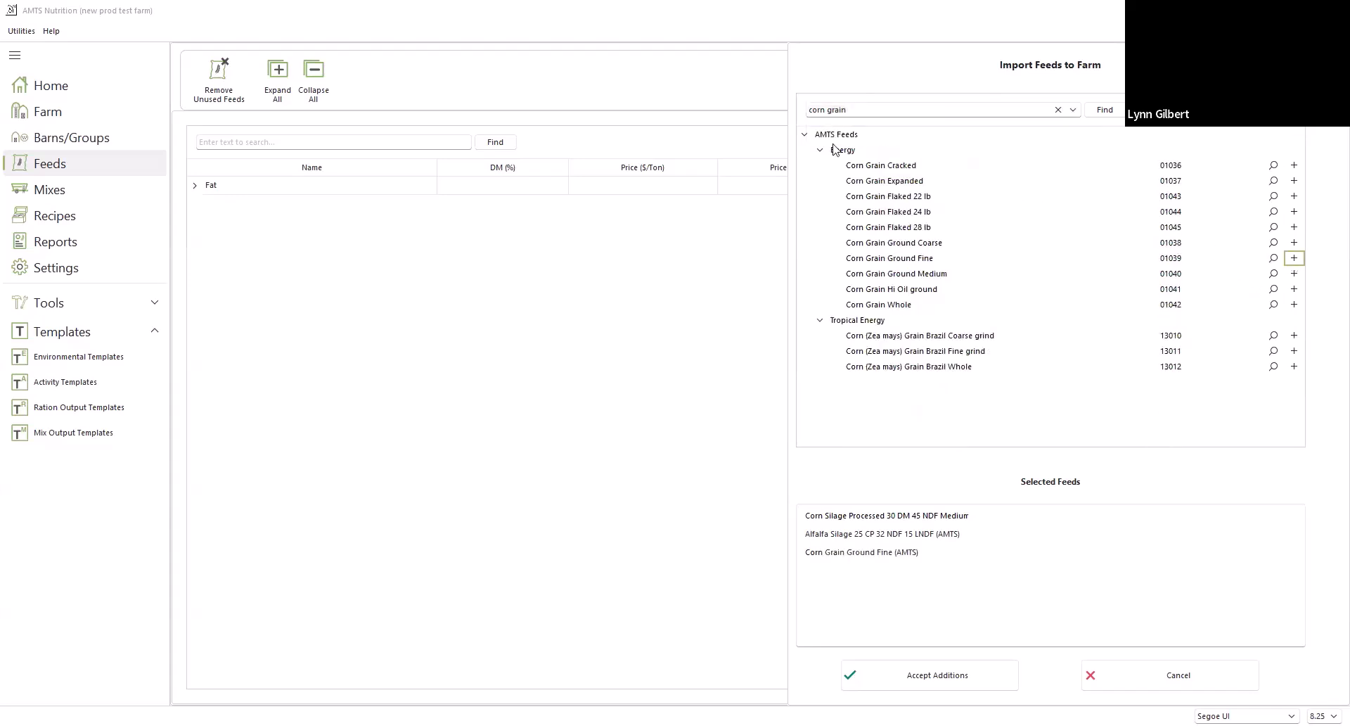
Search for "soybean", add Soybean Meal 47.5 Solvent to the selected feeds, and import the selection into the farm
click(1059, 109)
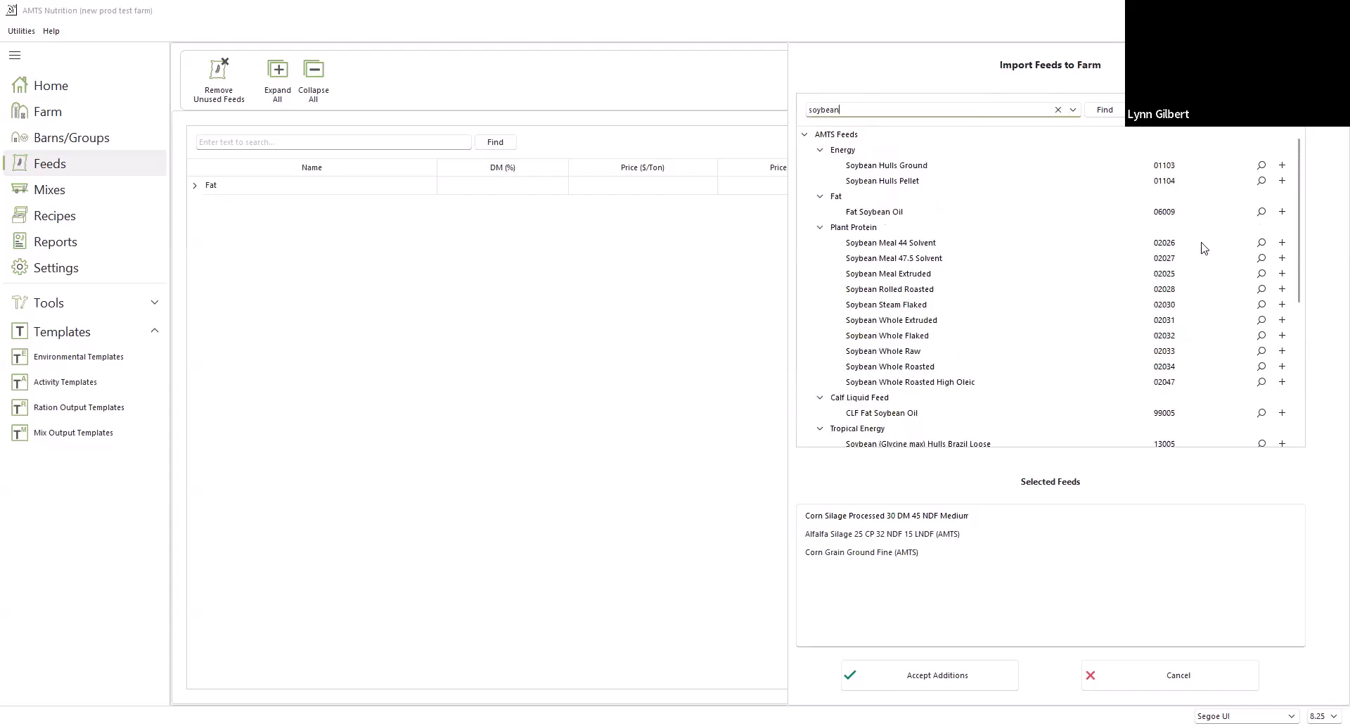
click(1282, 258)
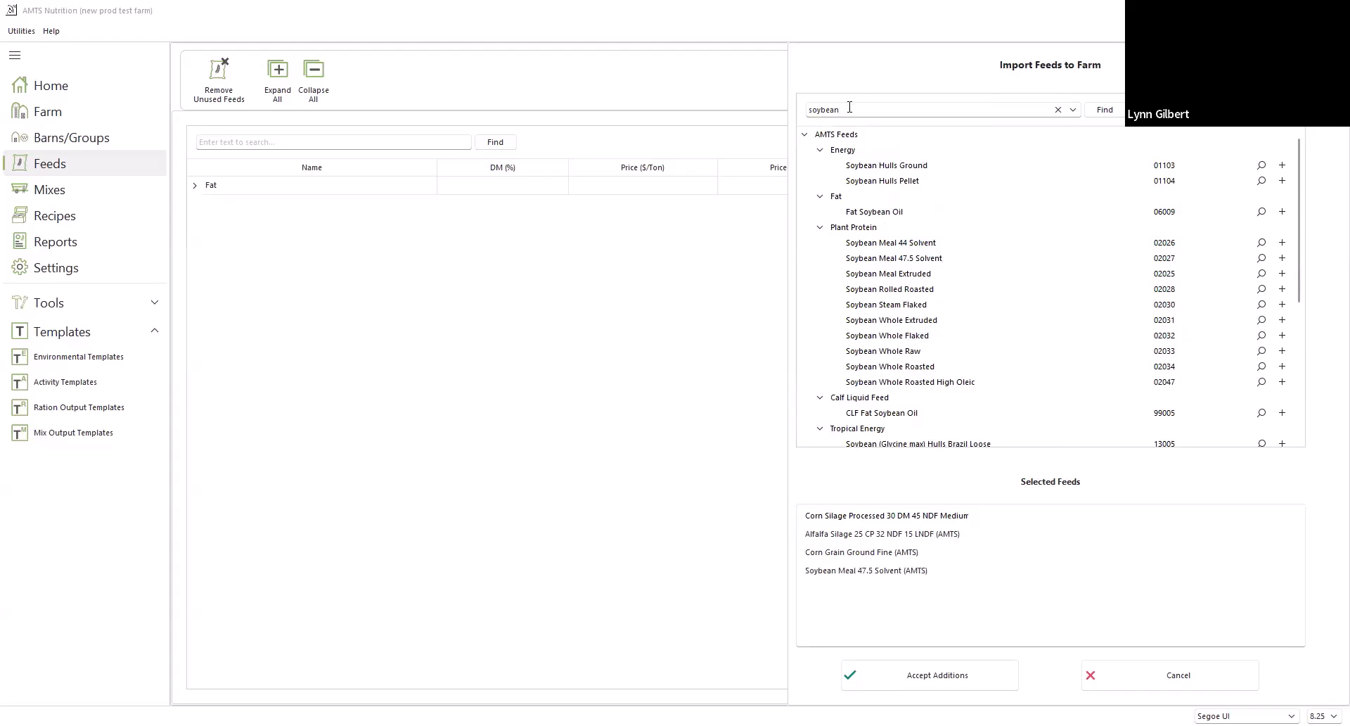
click(1058, 109)
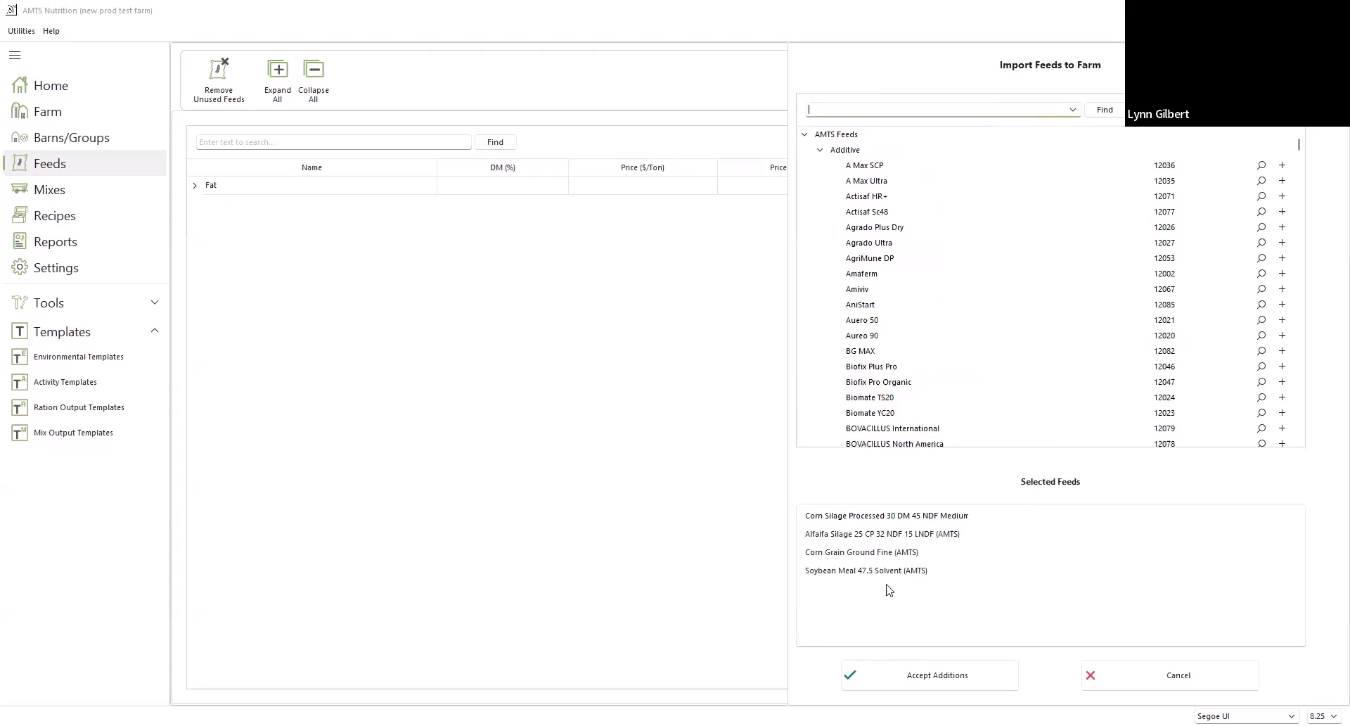
click(929, 678)
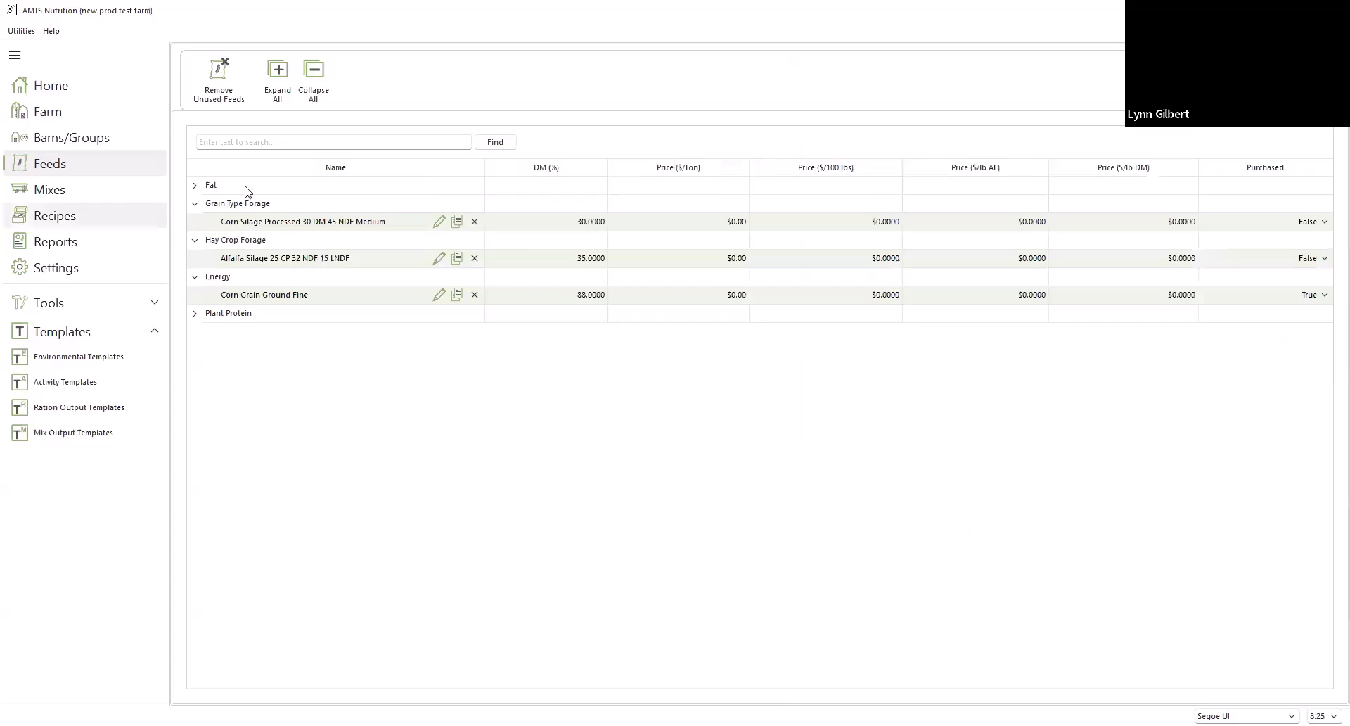
Collapse and reopen individual feed categories to review the farm's feeds, finishing with all categories expanded
click(194, 204)
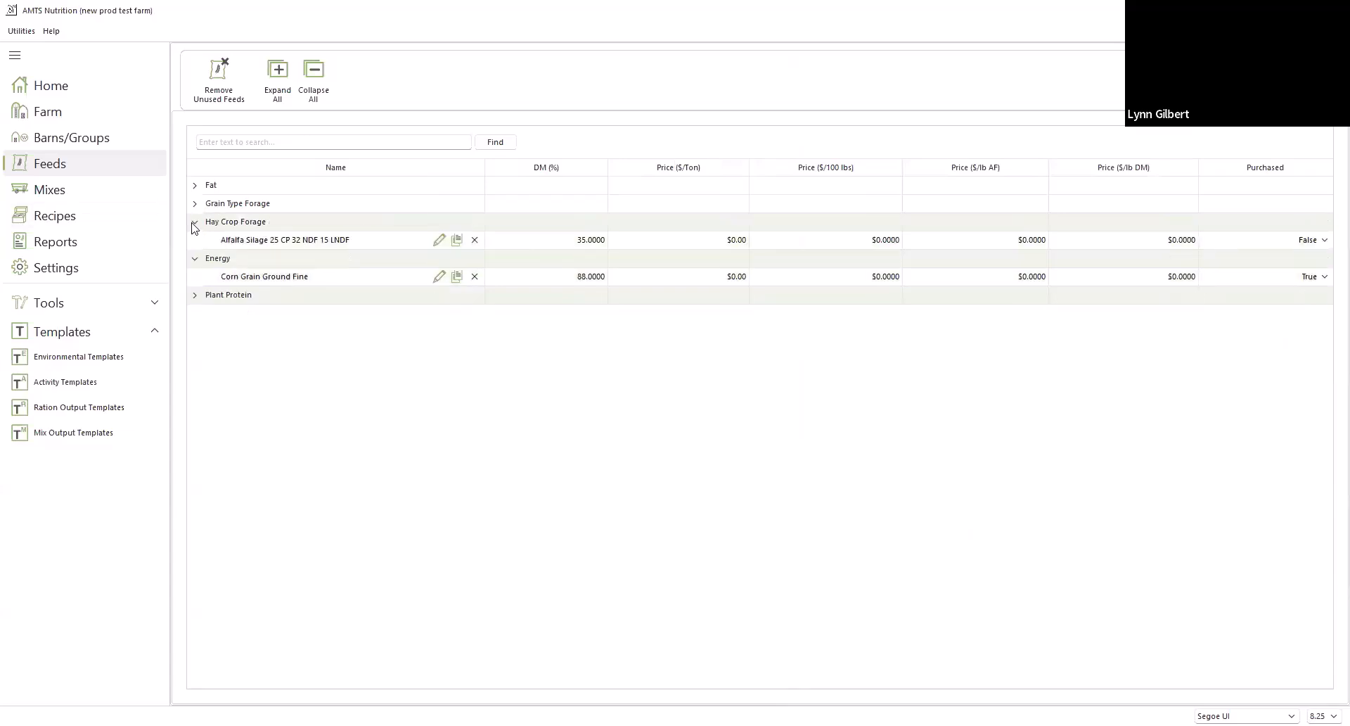
click(194, 224)
click(197, 258)
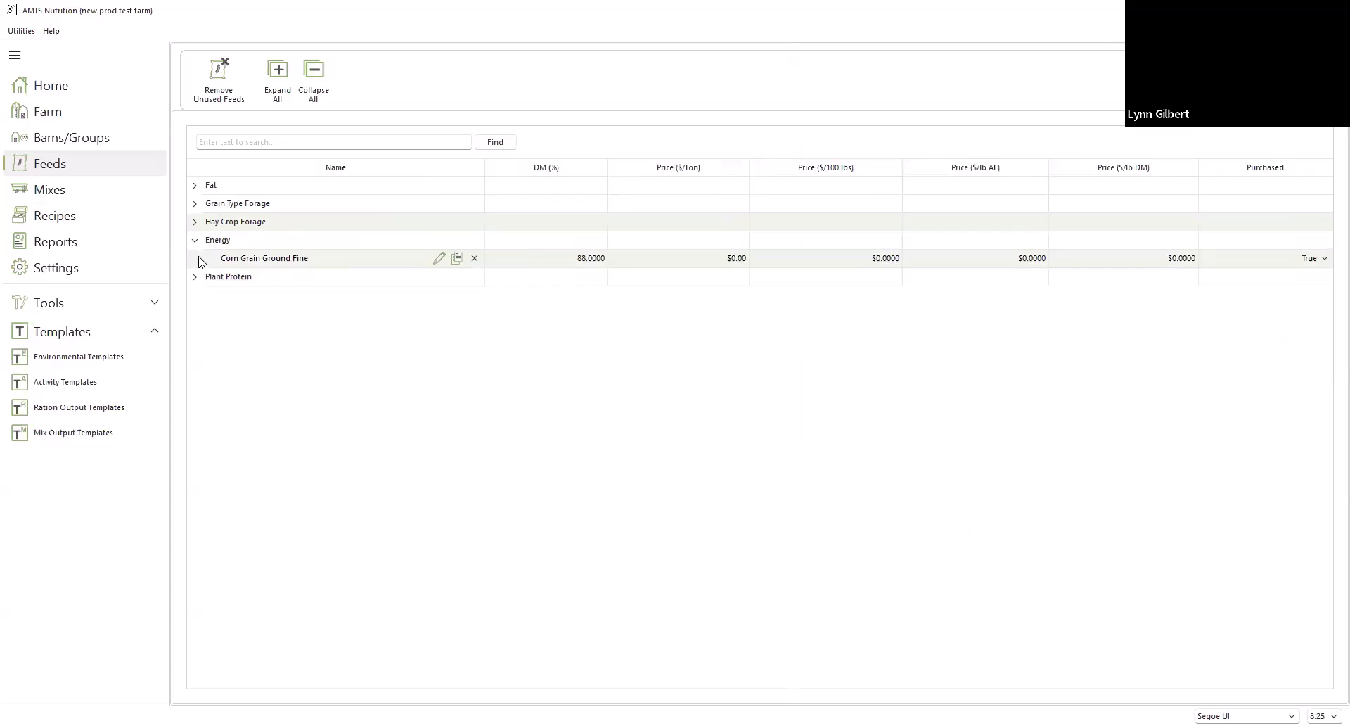
click(196, 186)
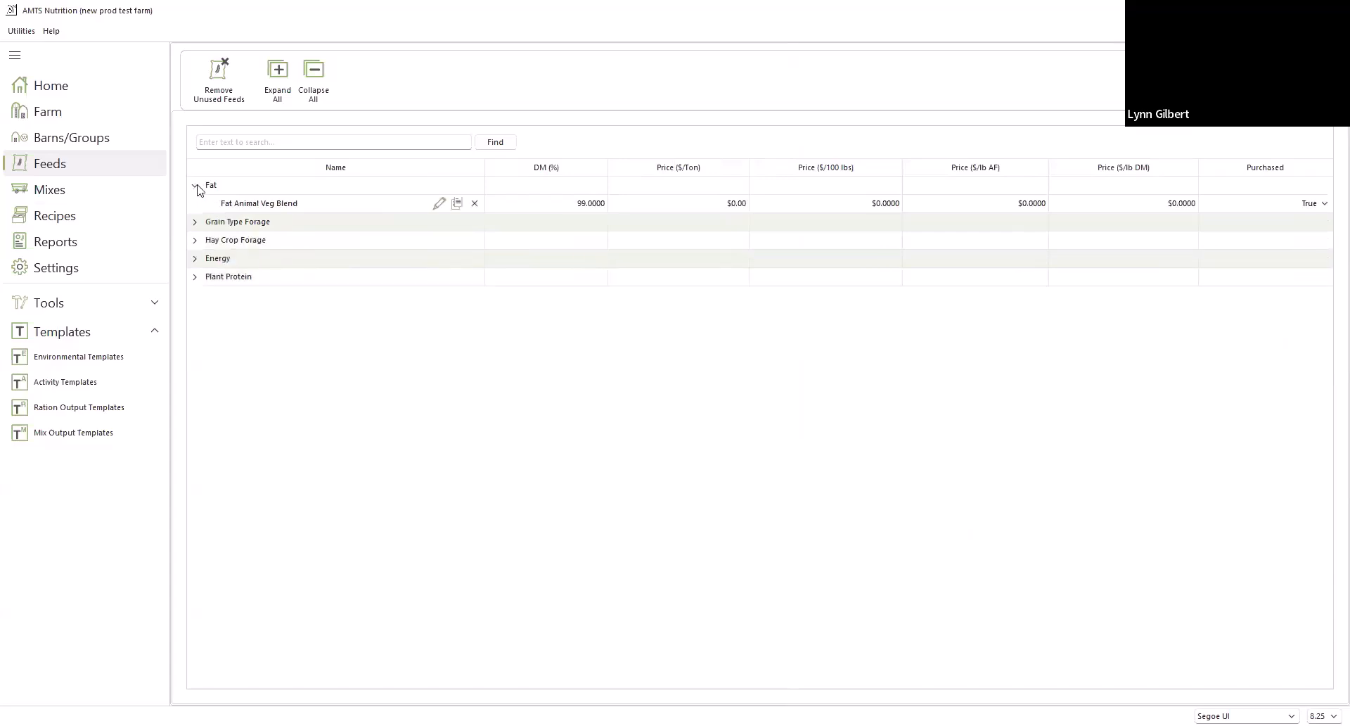
click(196, 186)
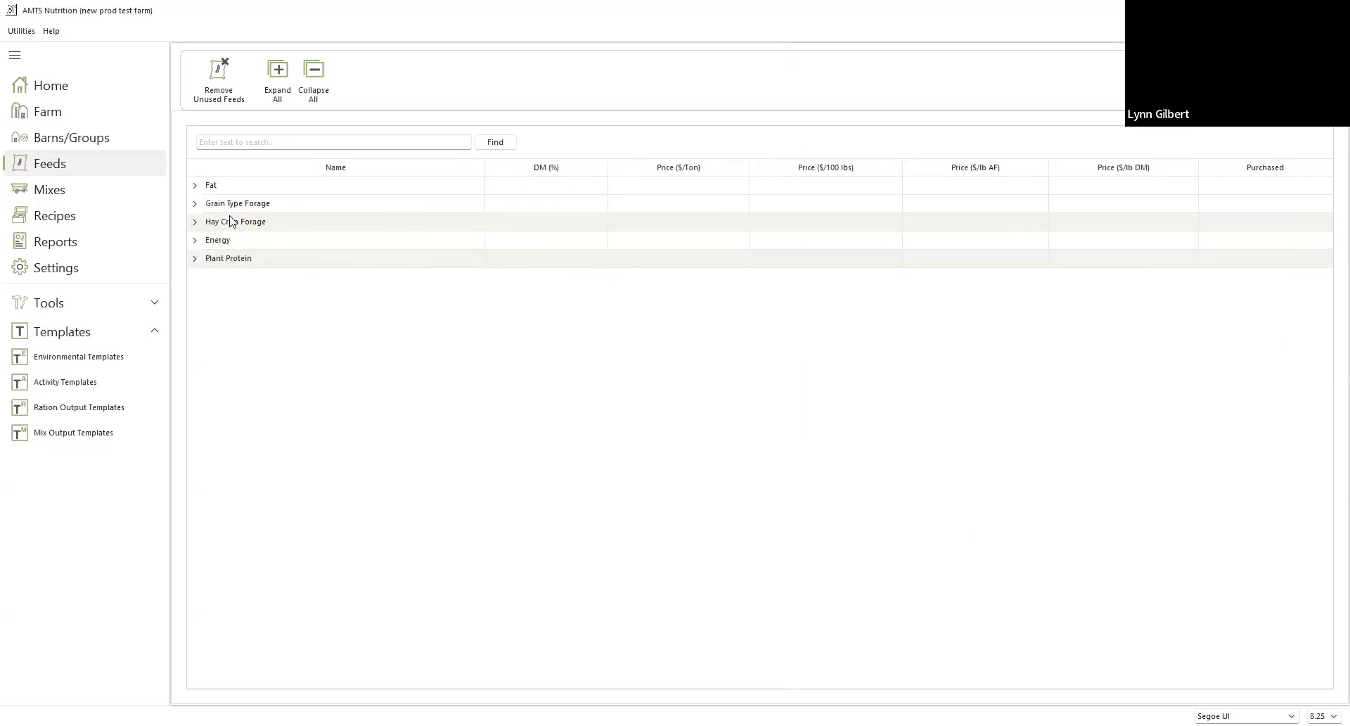
click(196, 206)
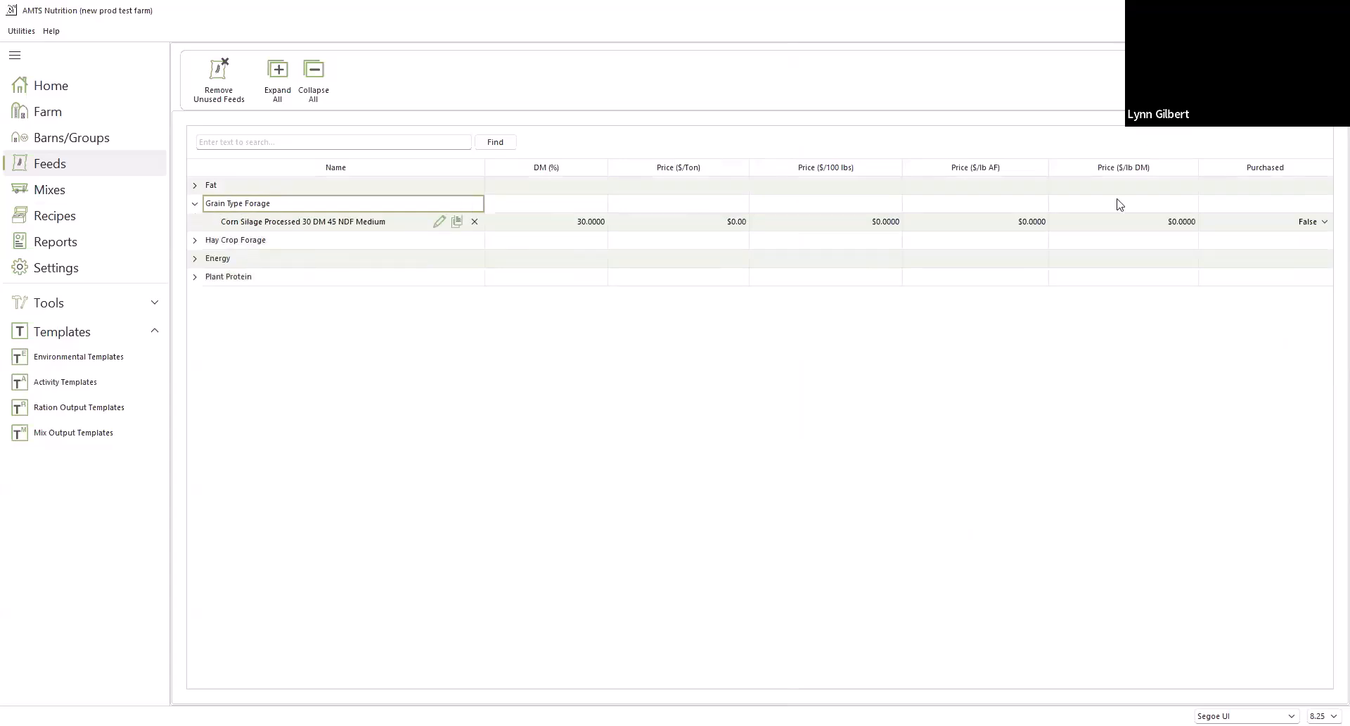
click(195, 242)
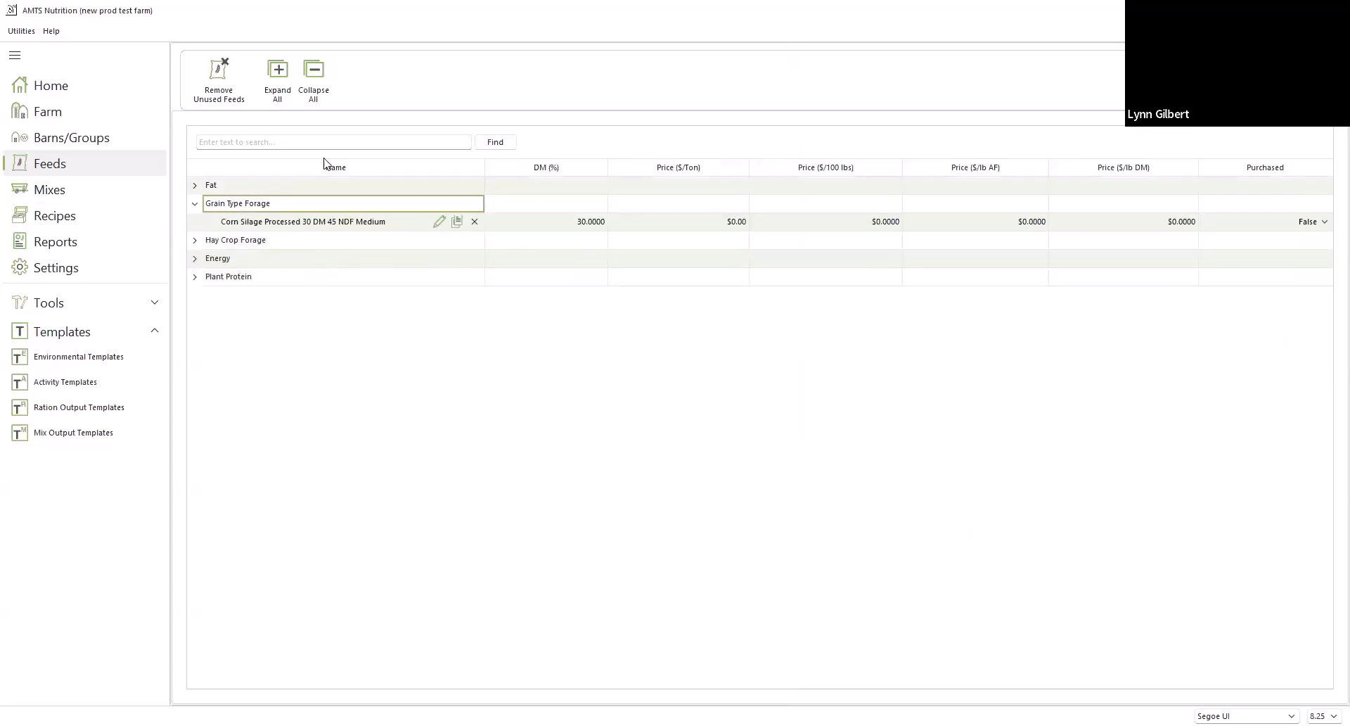
click(266, 74)
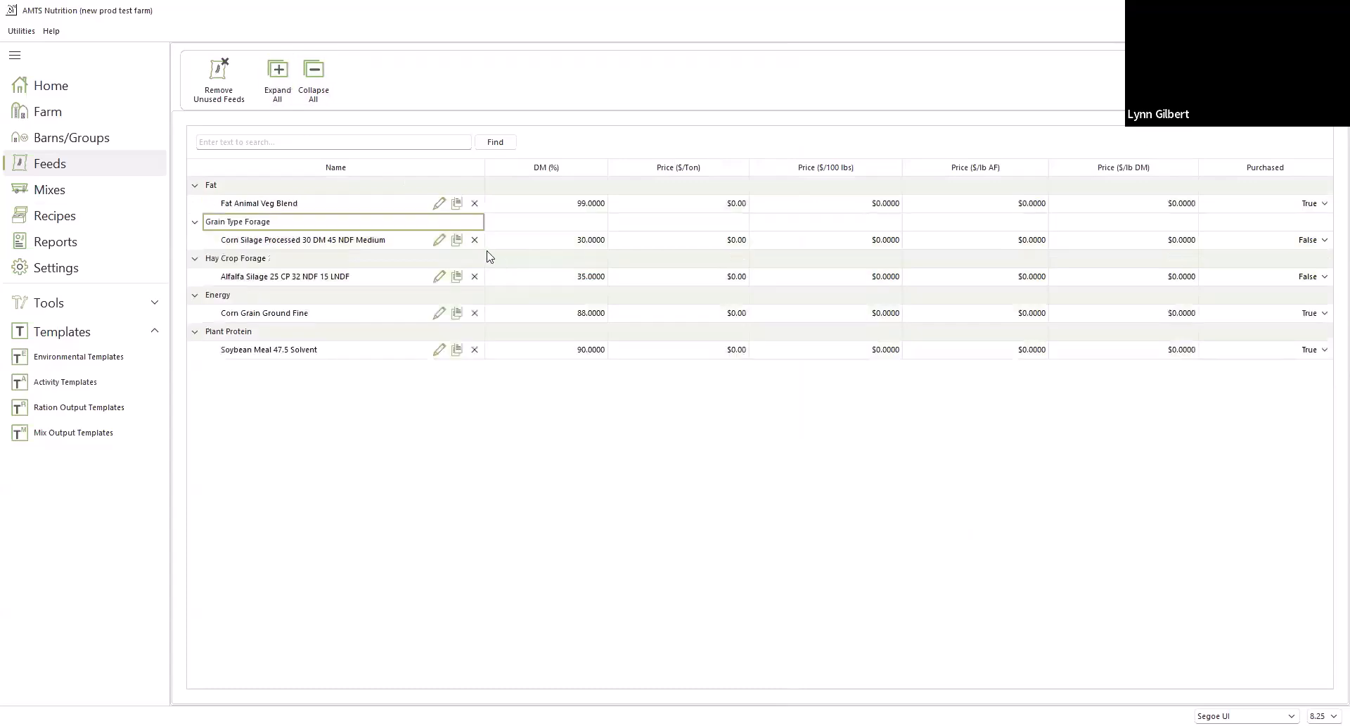
Examine the feed info, pricing and component values of Fat Animal Veg Blend, and close it without changes
click(440, 205)
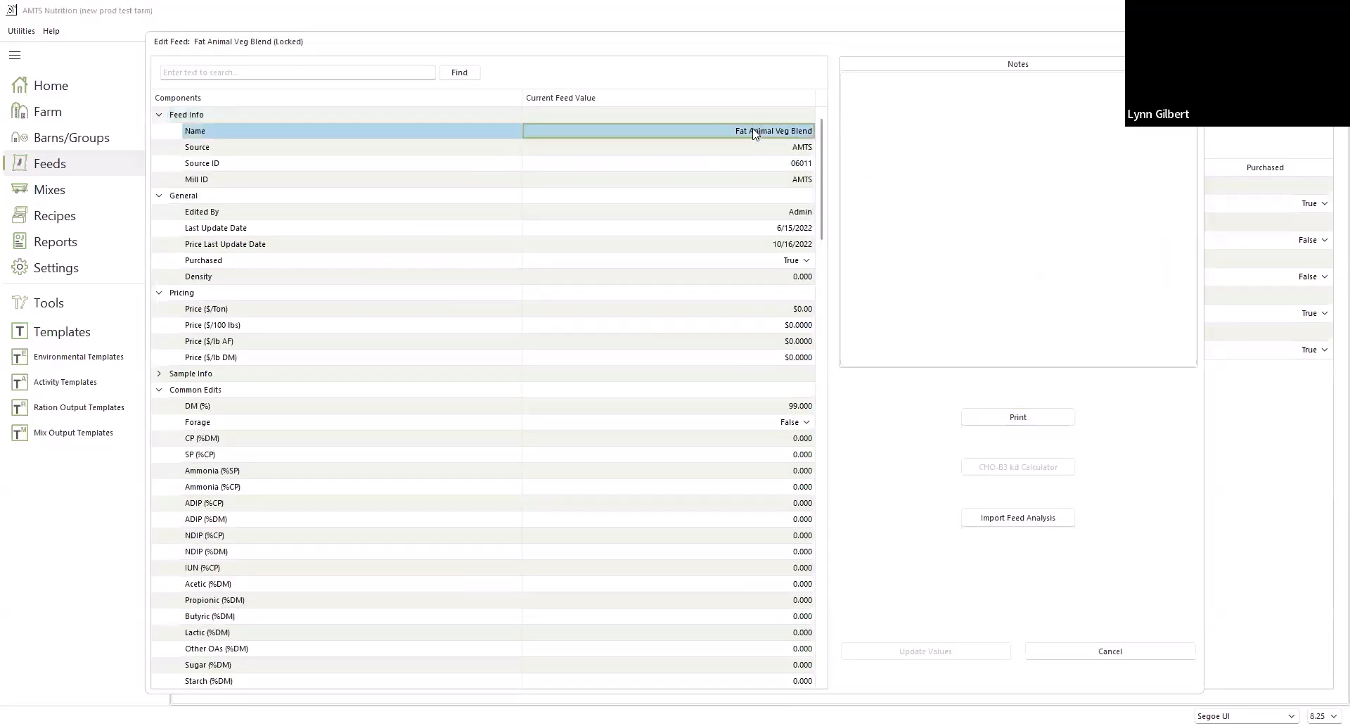
scroll(726, 394, down, 5)
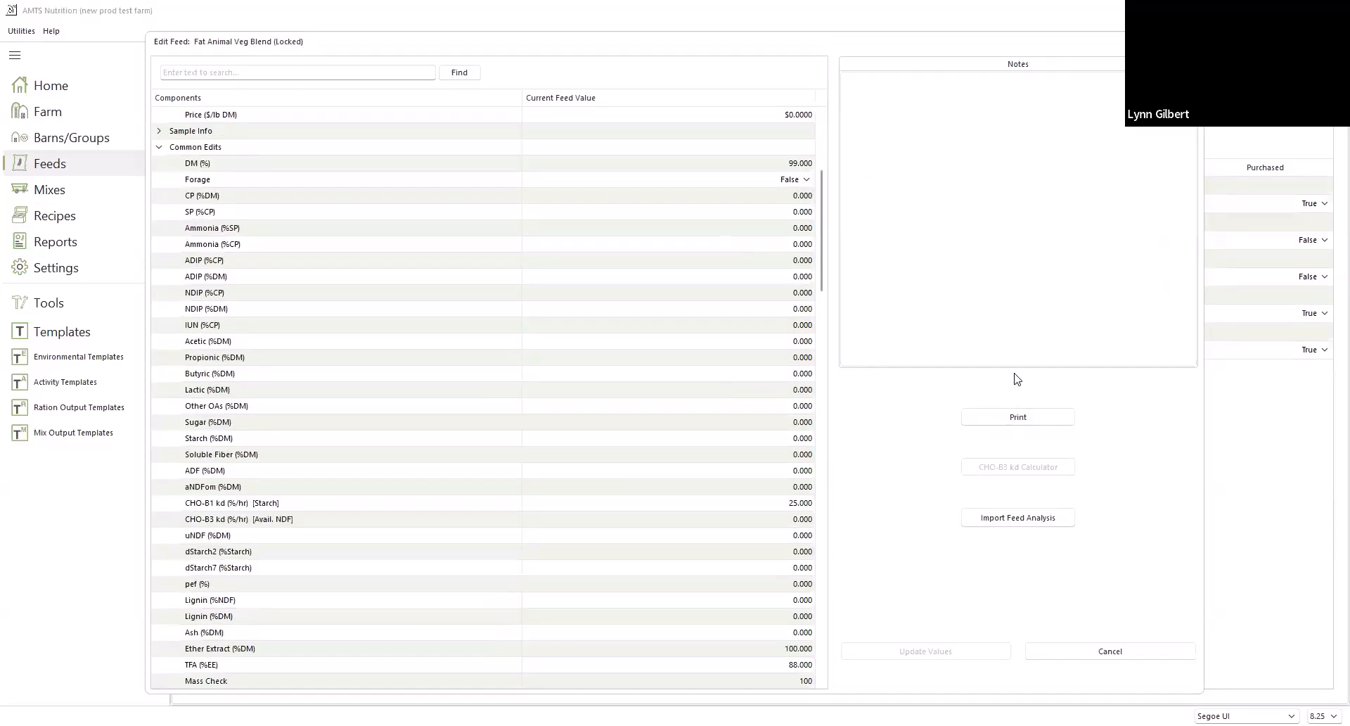
scroll(551, 281, up, 3)
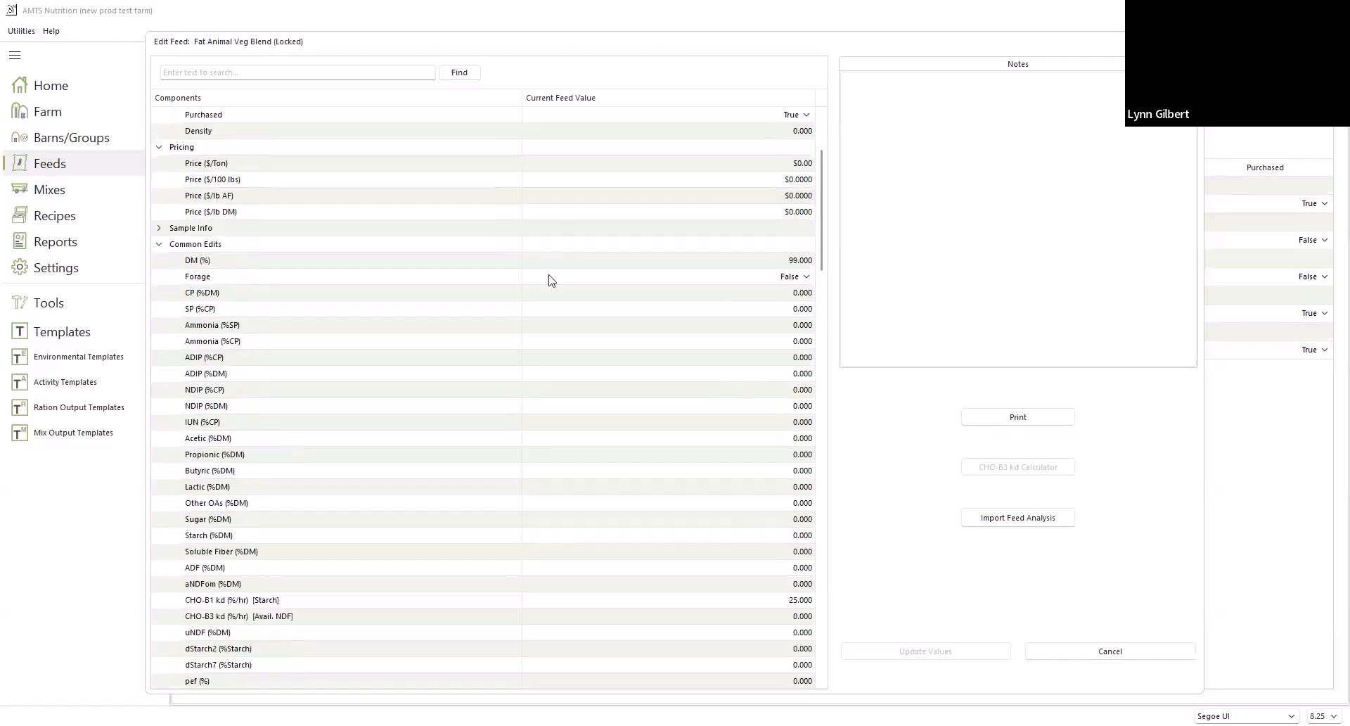
scroll(551, 280, up, 3)
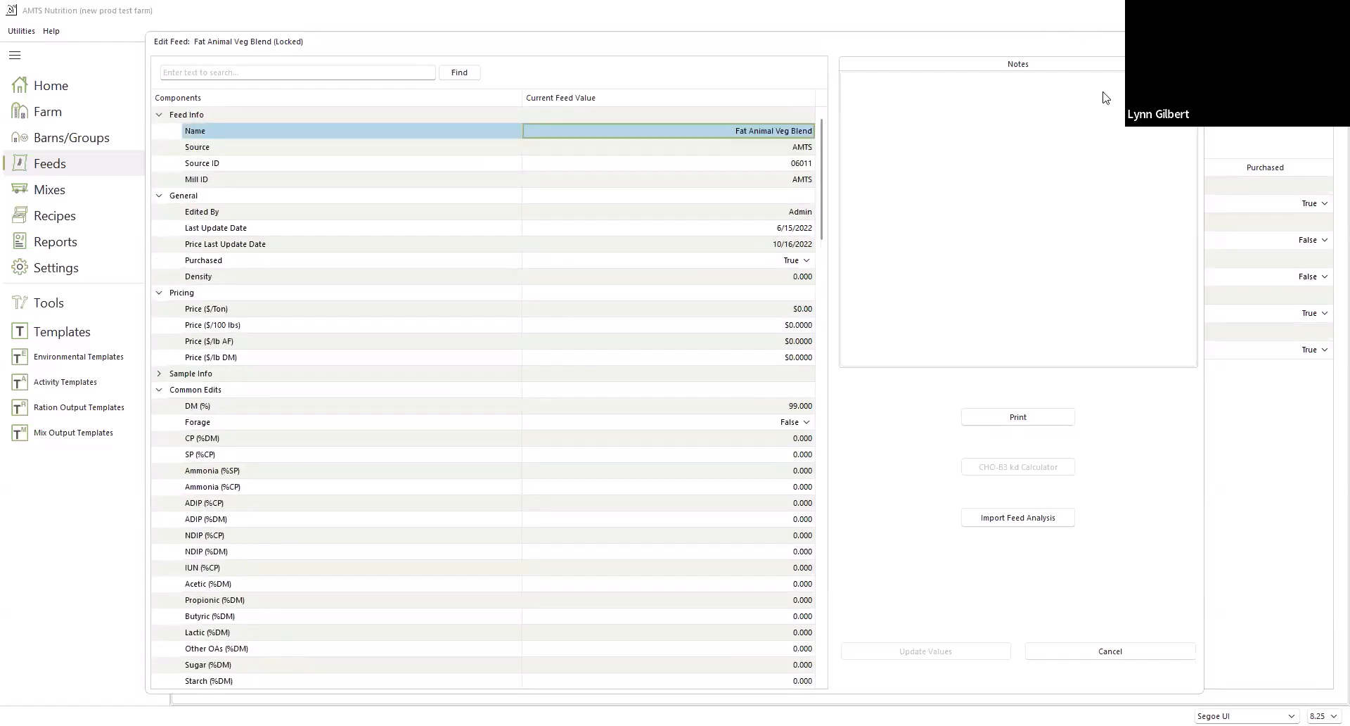
click(776, 217)
click(761, 137)
click(1111, 651)
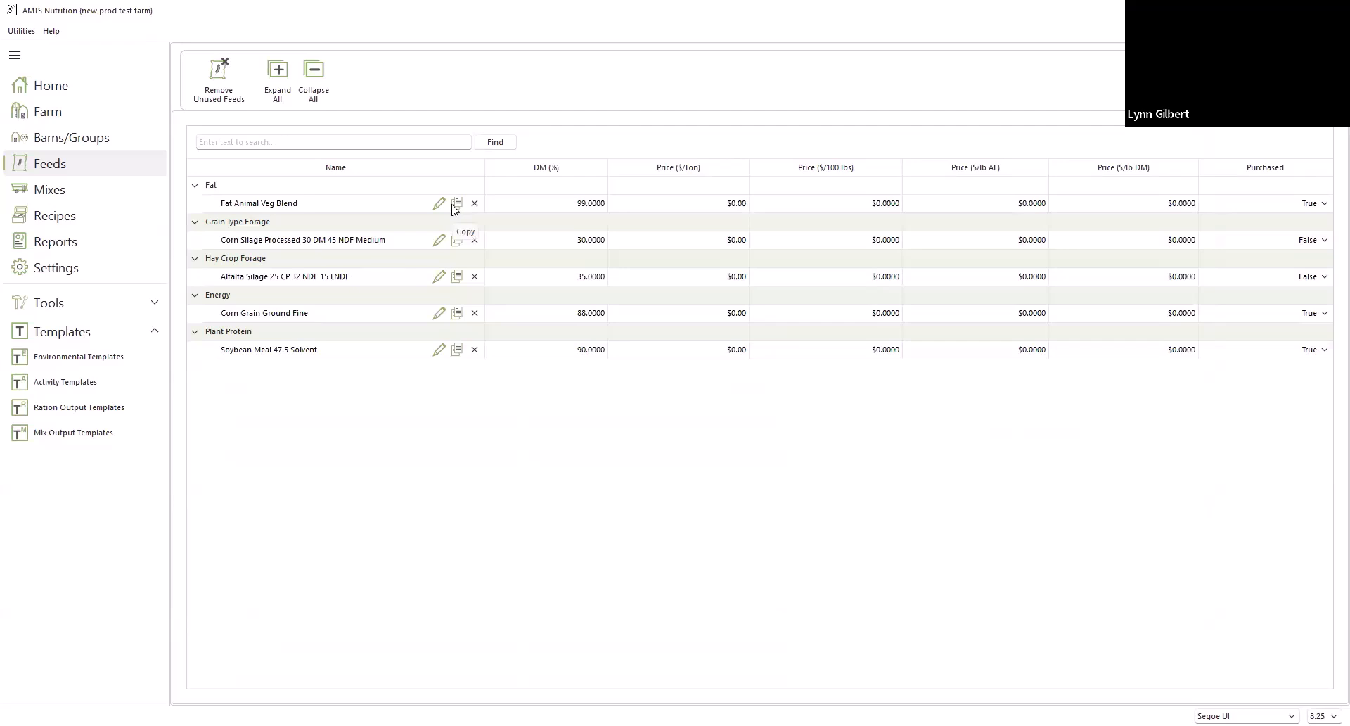
Copy Corn Silage Processed 30 DM 45 NDF Medium as a new feed named "corn silage"
click(457, 242)
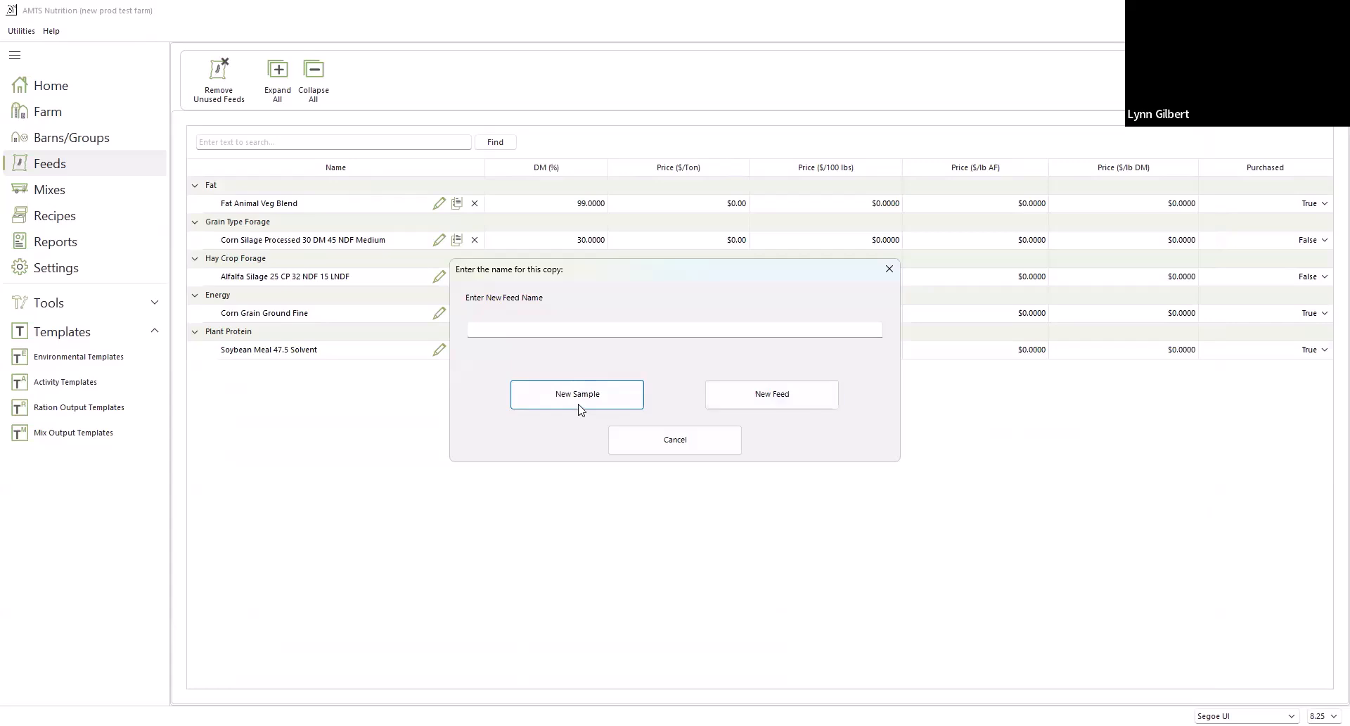
click(566, 325)
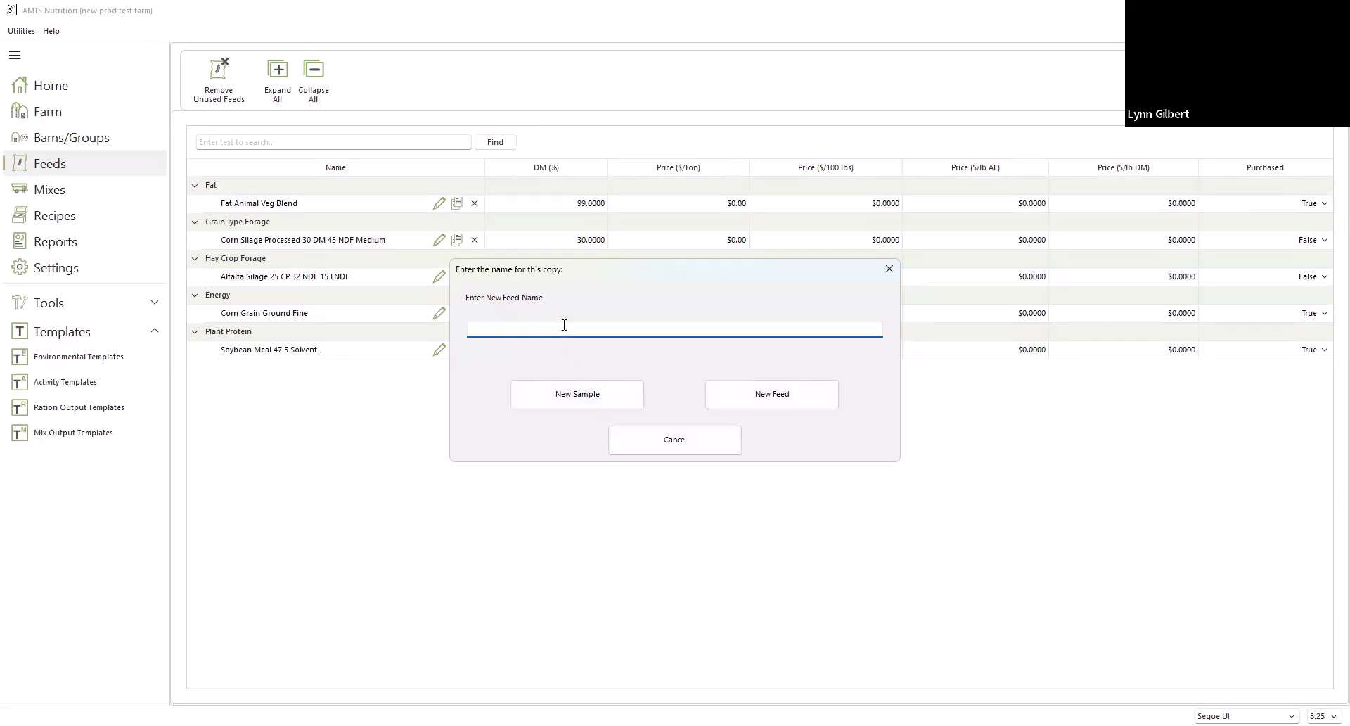
text(corn silage)
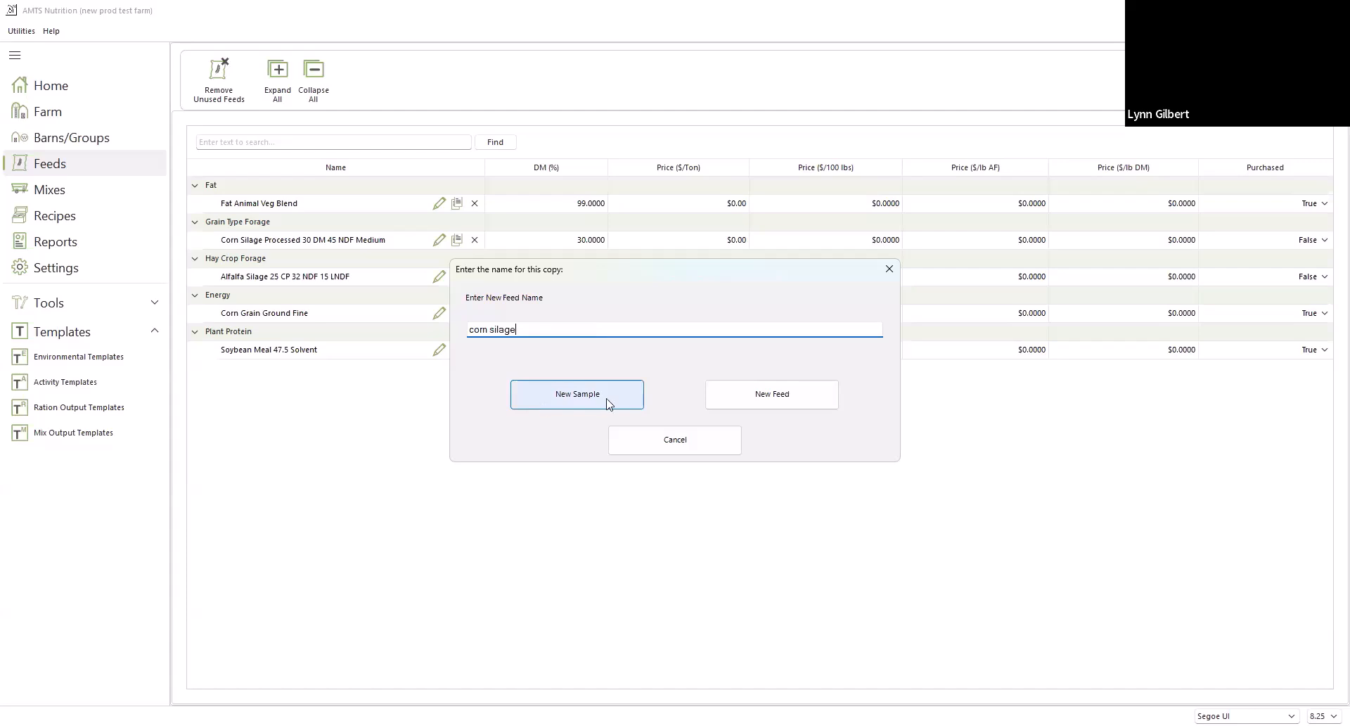
click(782, 401)
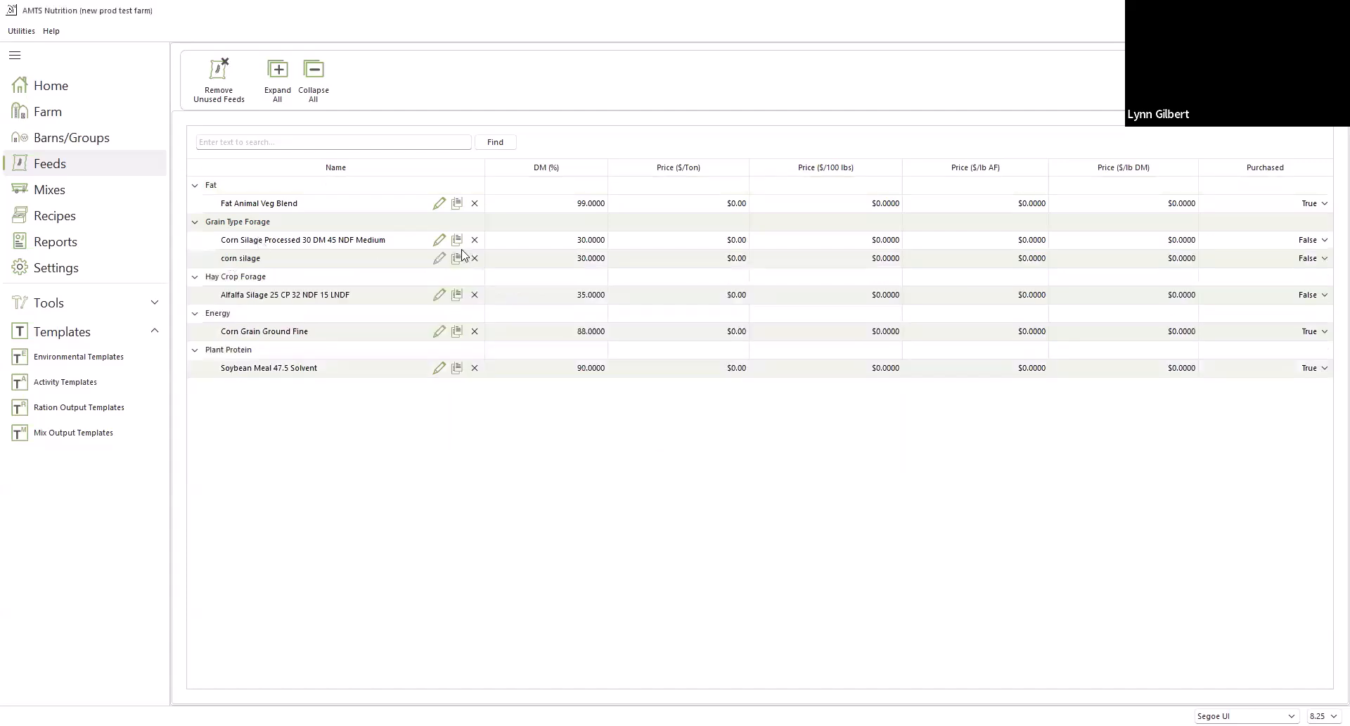
Copy Corn Silage Processed 30 DM 45 NDF Medium as a new sample named "Corn silage bunk 2"
click(456, 242)
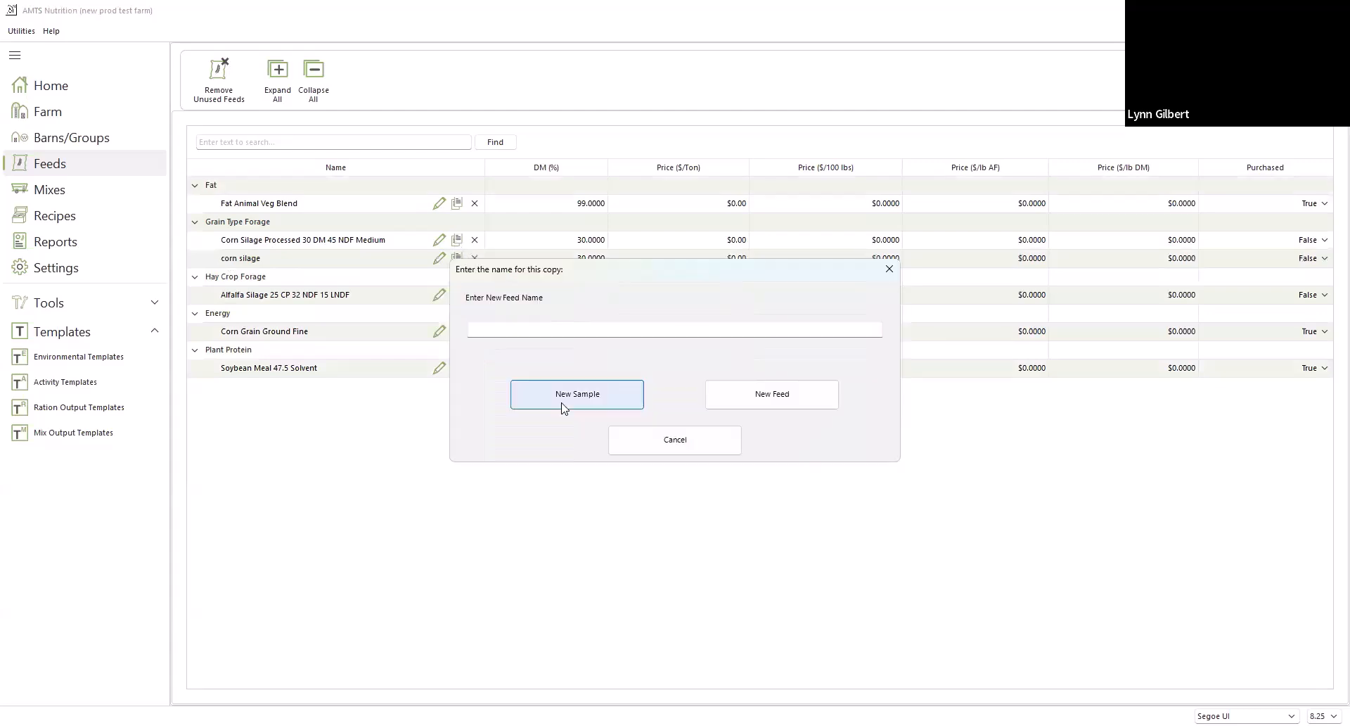
click(532, 330)
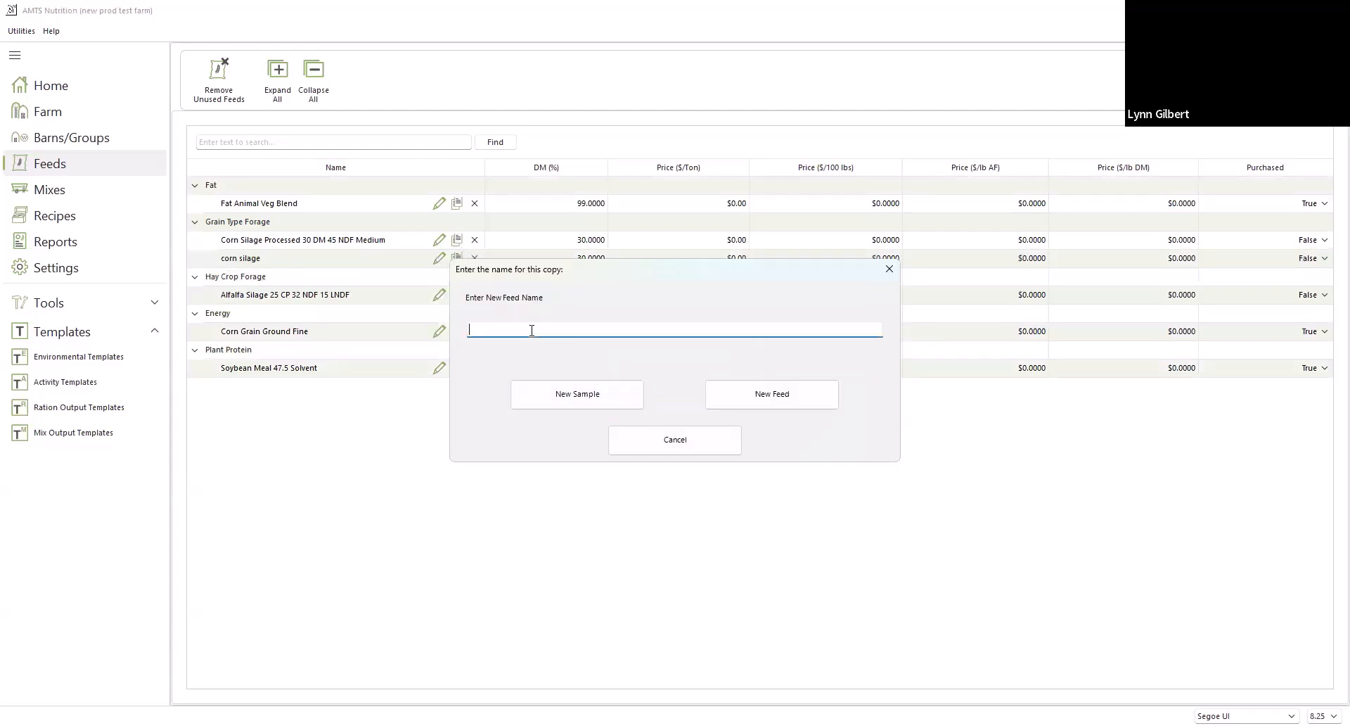
text(cio)
text(rn)
key(BackSpace)
key(BackSpace)
key(BackSpace)
key(BackSpace)
key(BackSpace)
text(Corn silage)
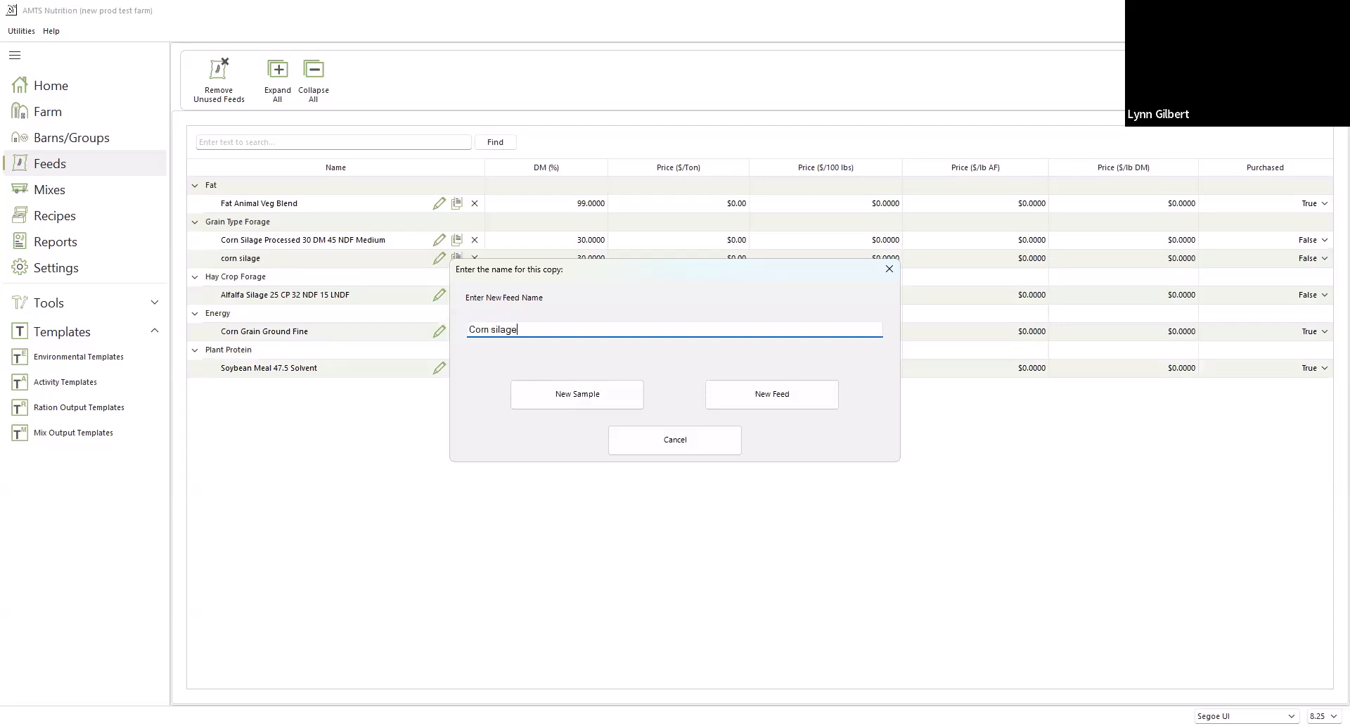
text( bunk 2)
click(559, 402)
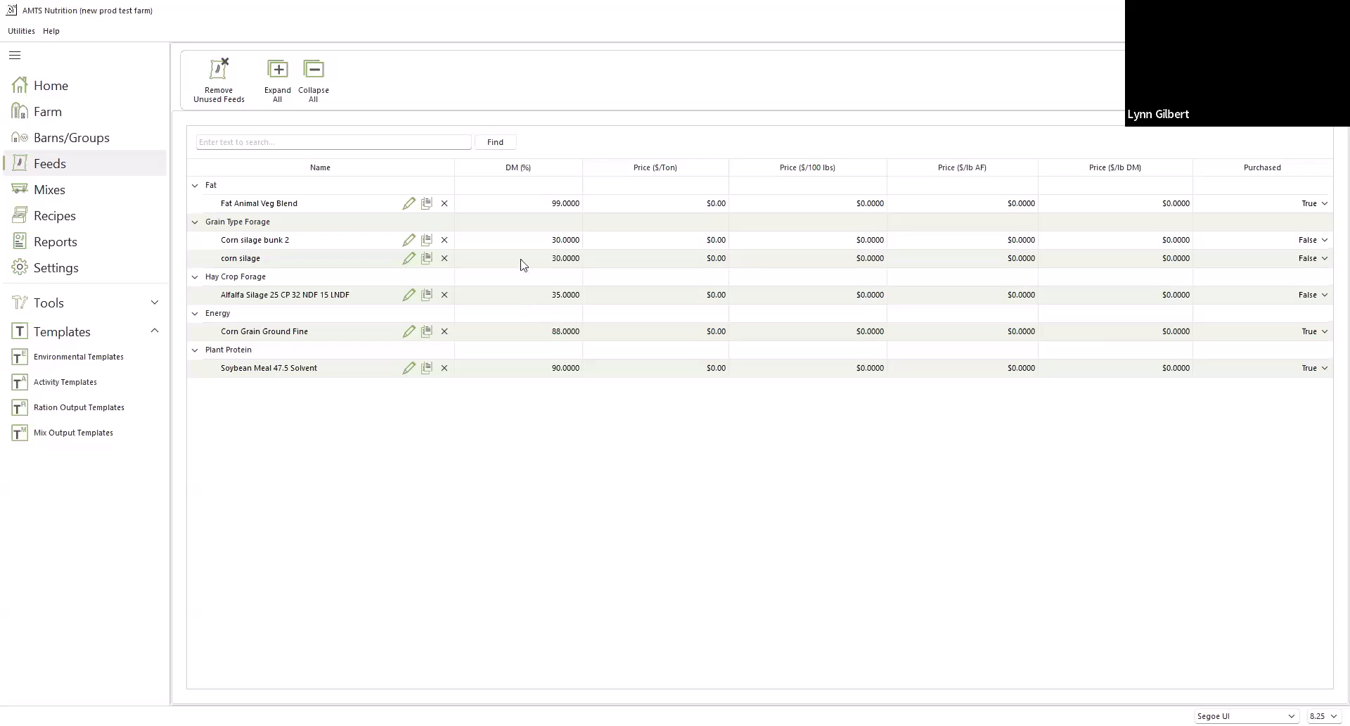
click(640, 257)
key(Tab)
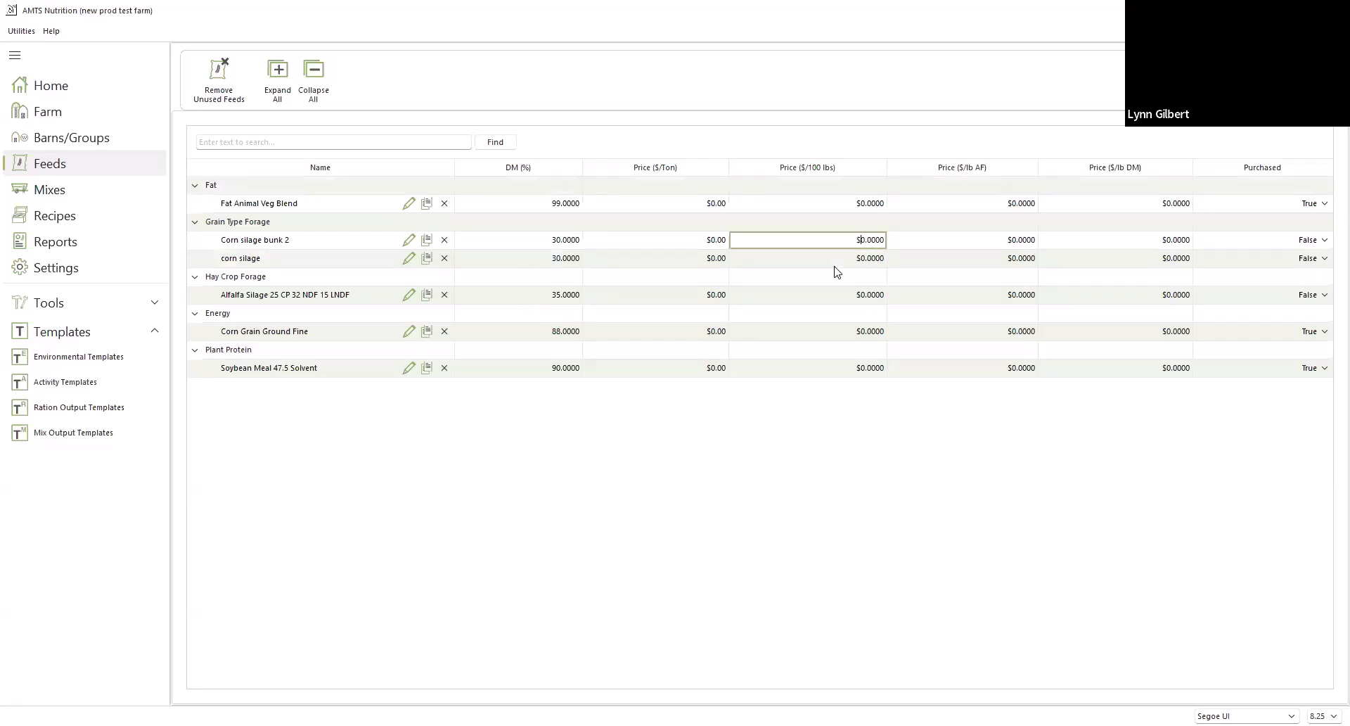
key(Tab)
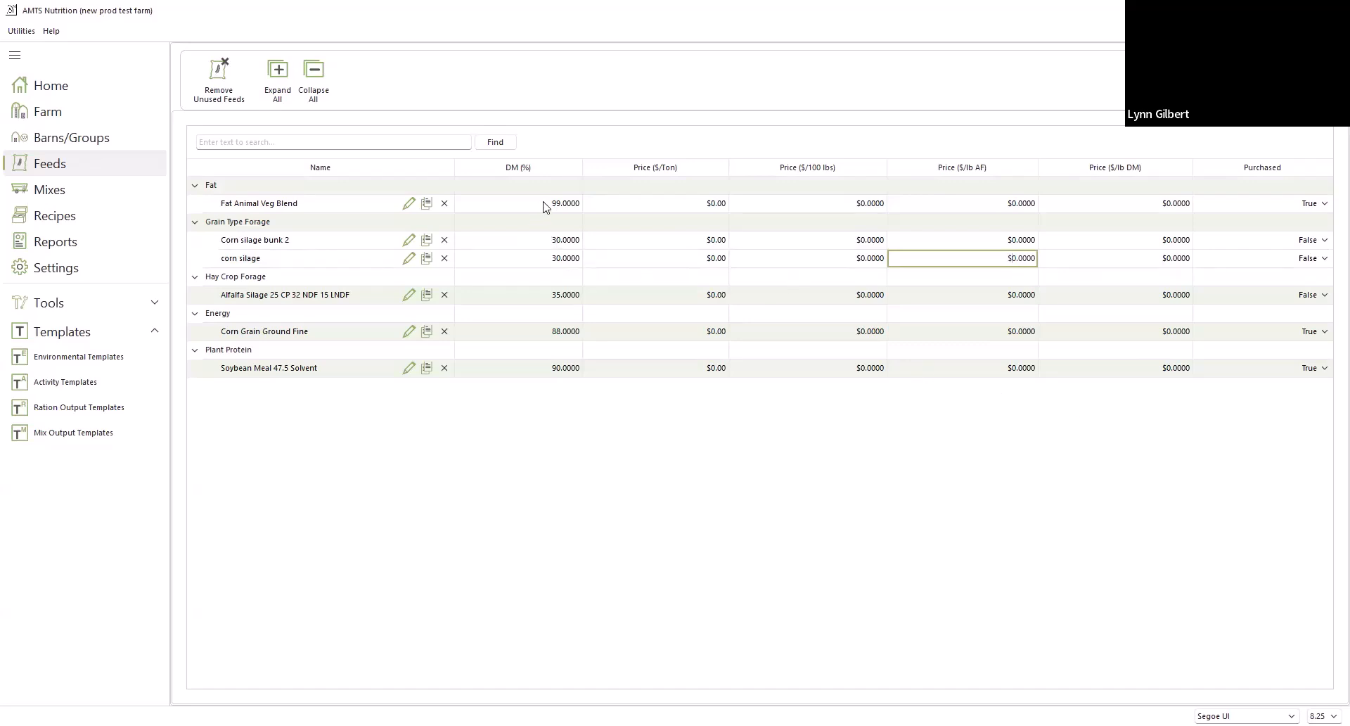
Examine the full list of component values for Fat Animal Veg Blend, and close it without changes
click(407, 204)
scroll(576, 294, down, 15)
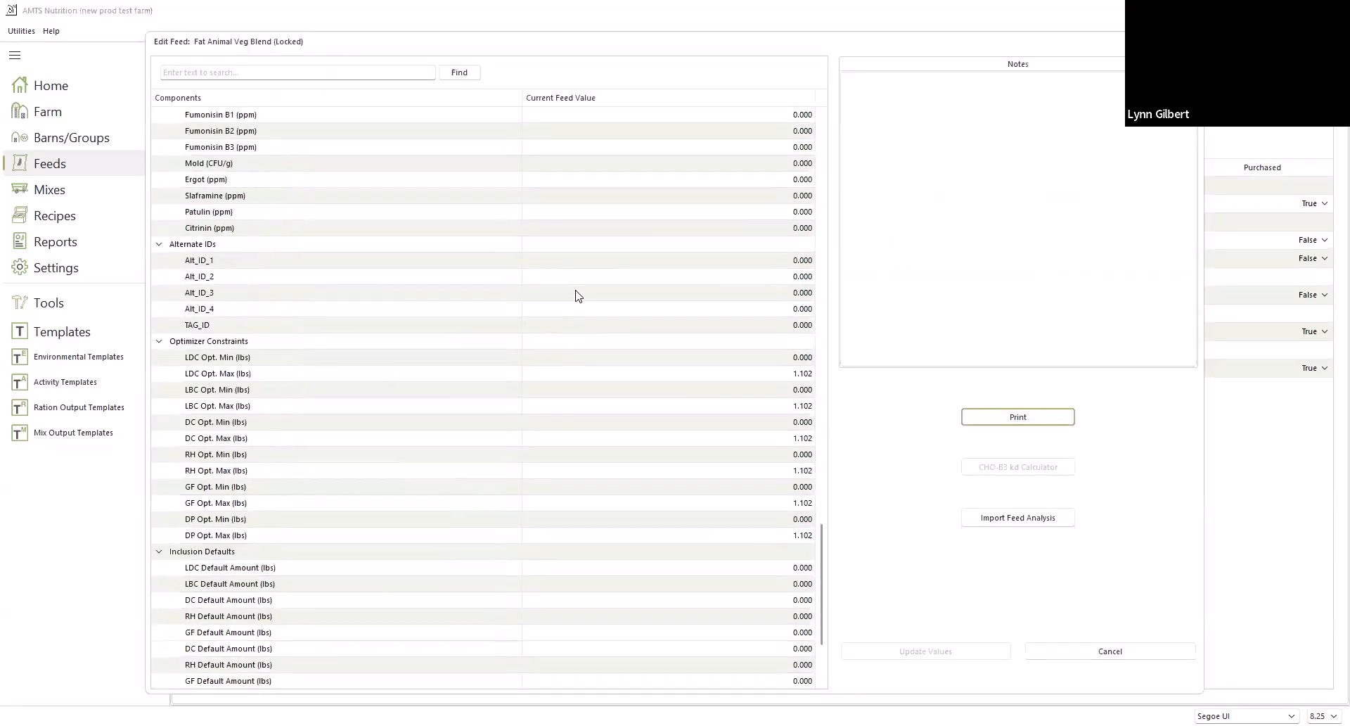
scroll(576, 296, down, 3)
scroll(576, 295, up, 20)
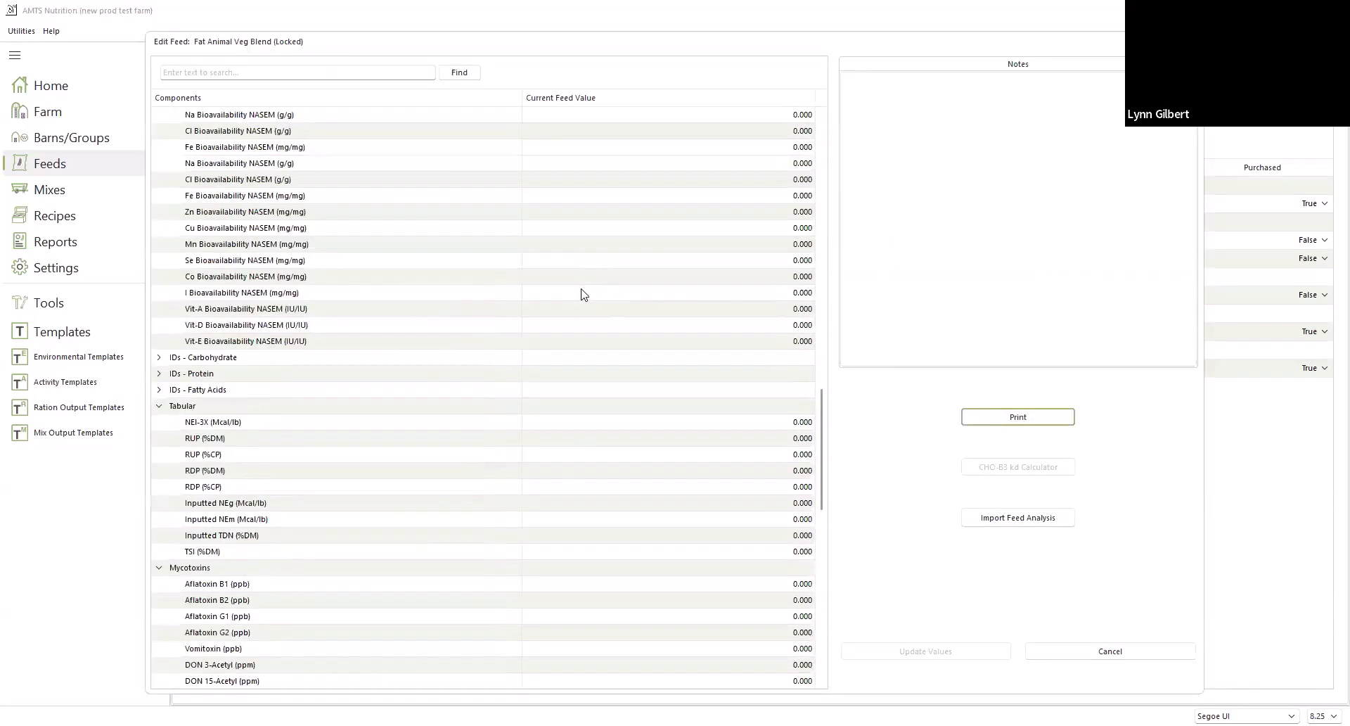
scroll(587, 292, up, 10)
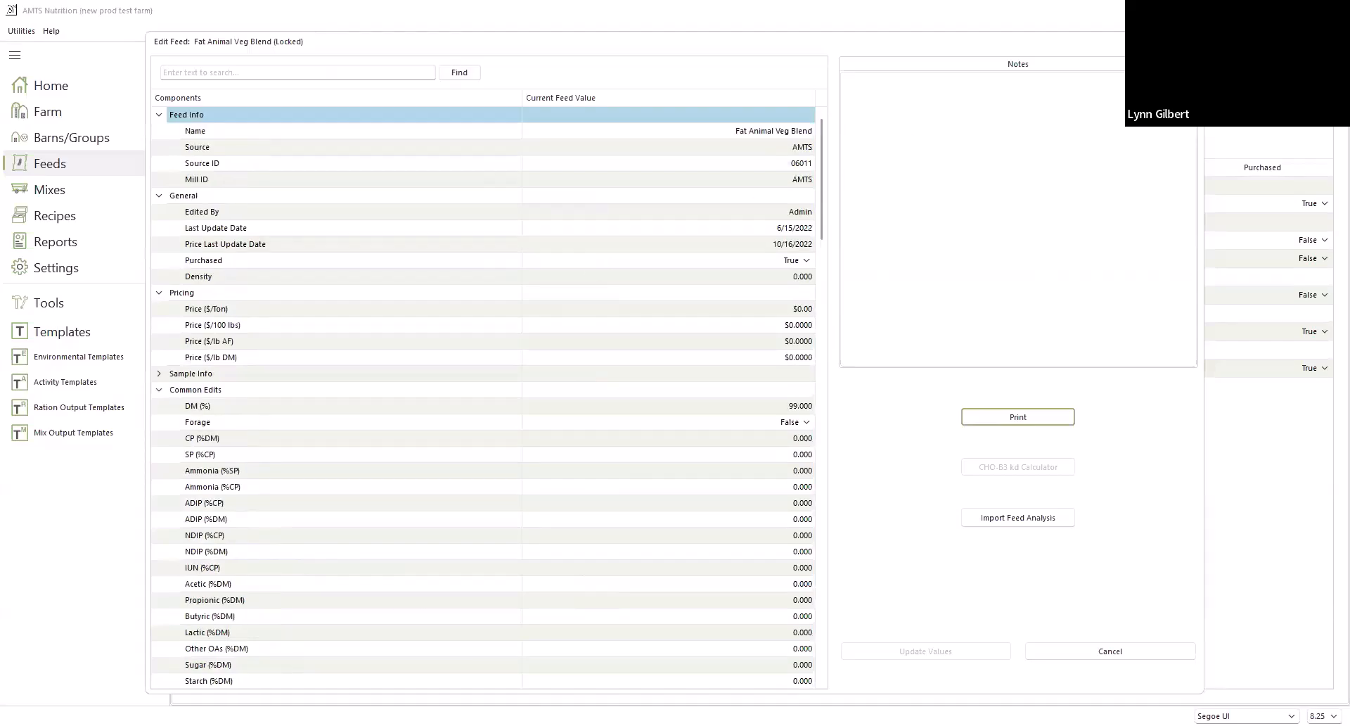
click(1190, 41)
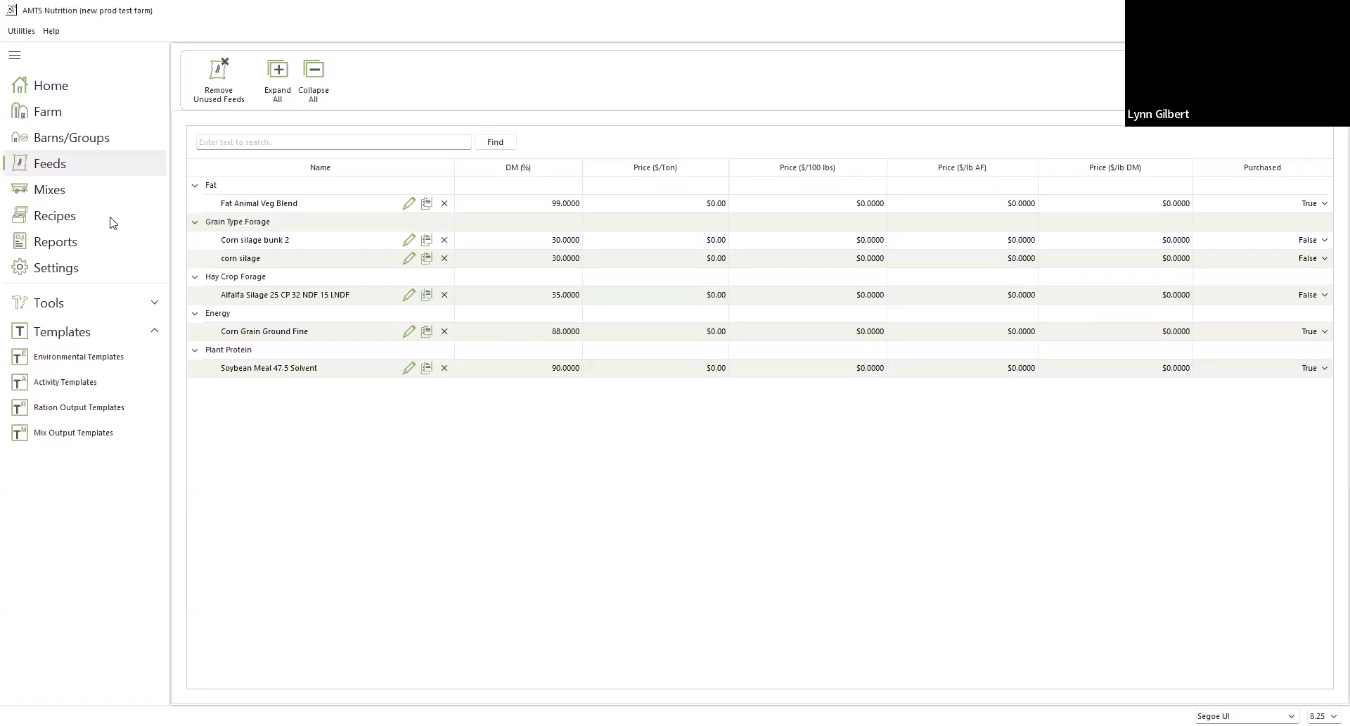
Select the prod test recipe fed to LDC (Barn 1) and import all of the farm's feeds into it
click(58, 220)
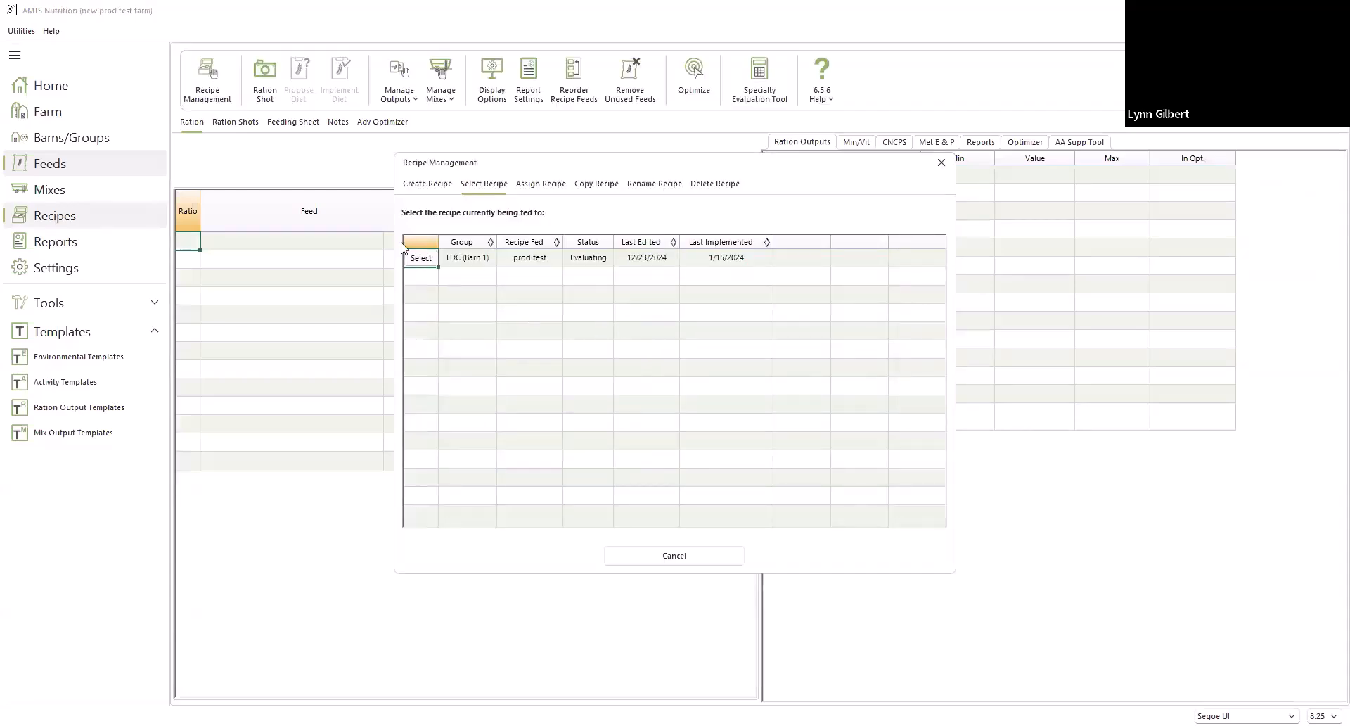
click(419, 258)
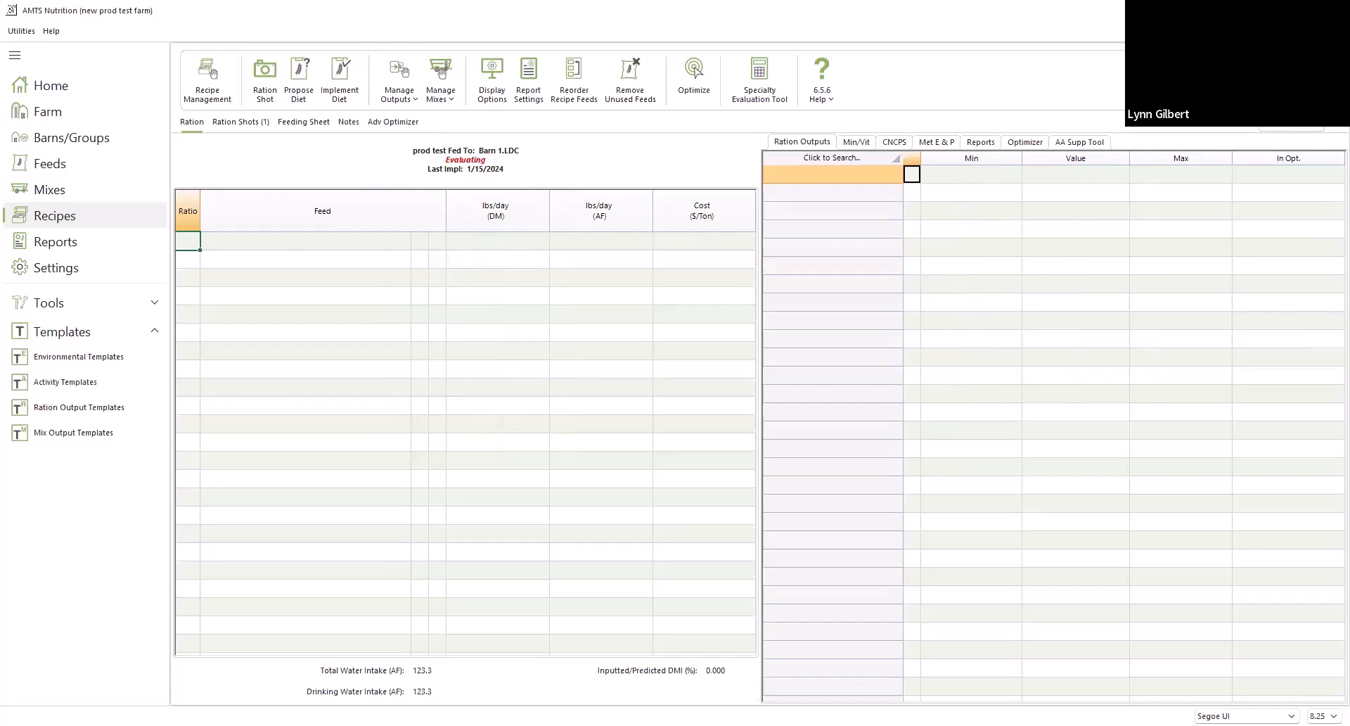
click(1291, 129)
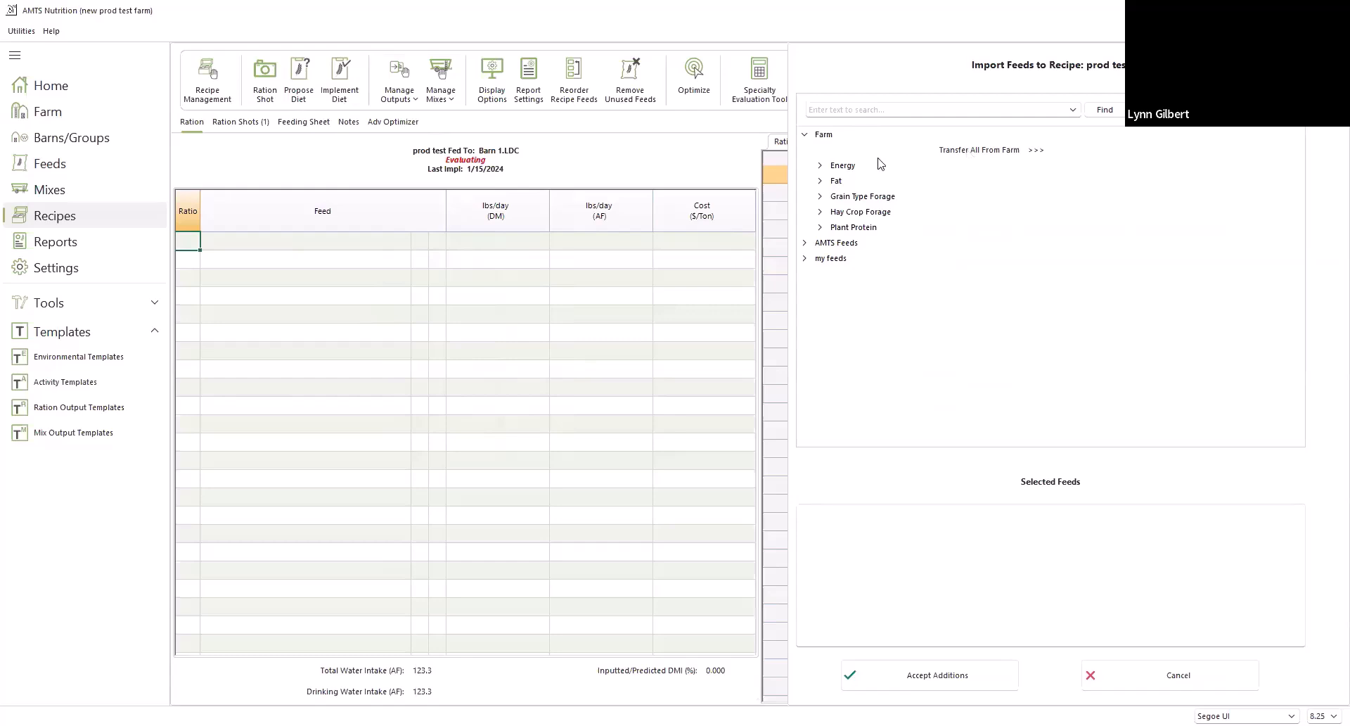
click(819, 166)
click(821, 198)
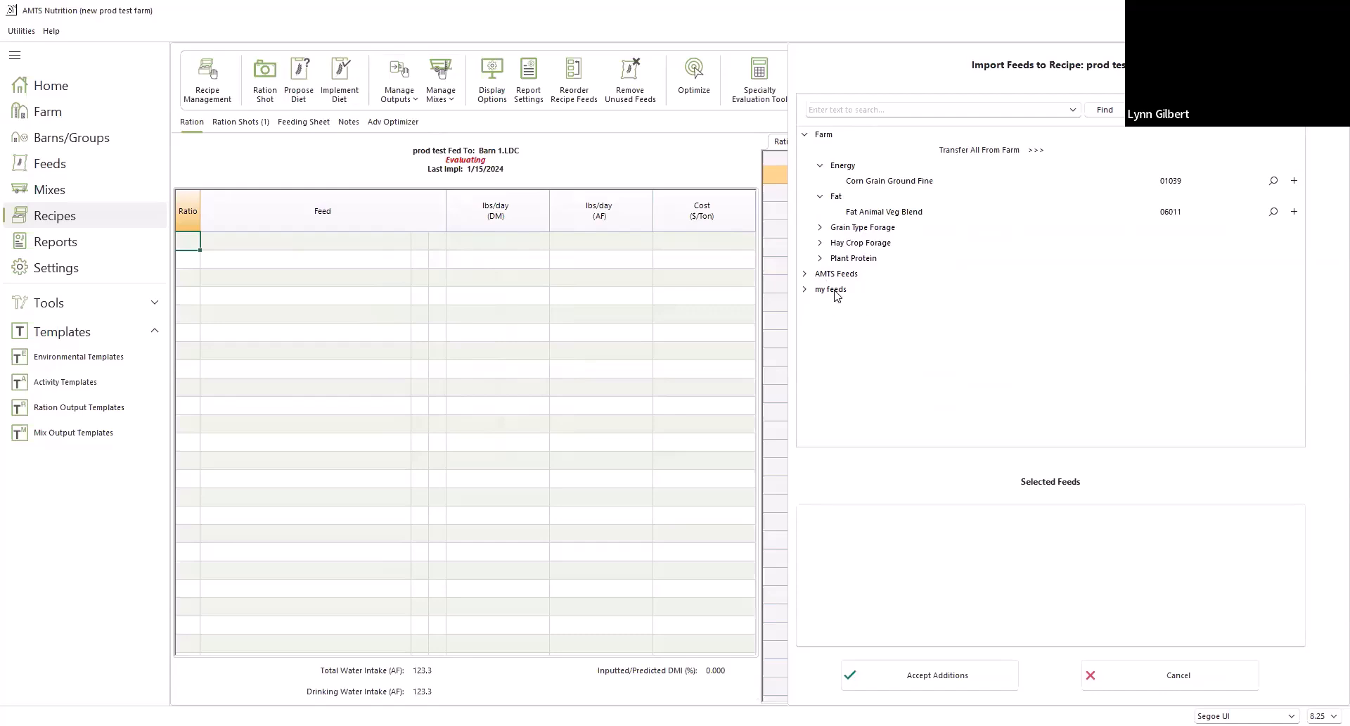
click(996, 154)
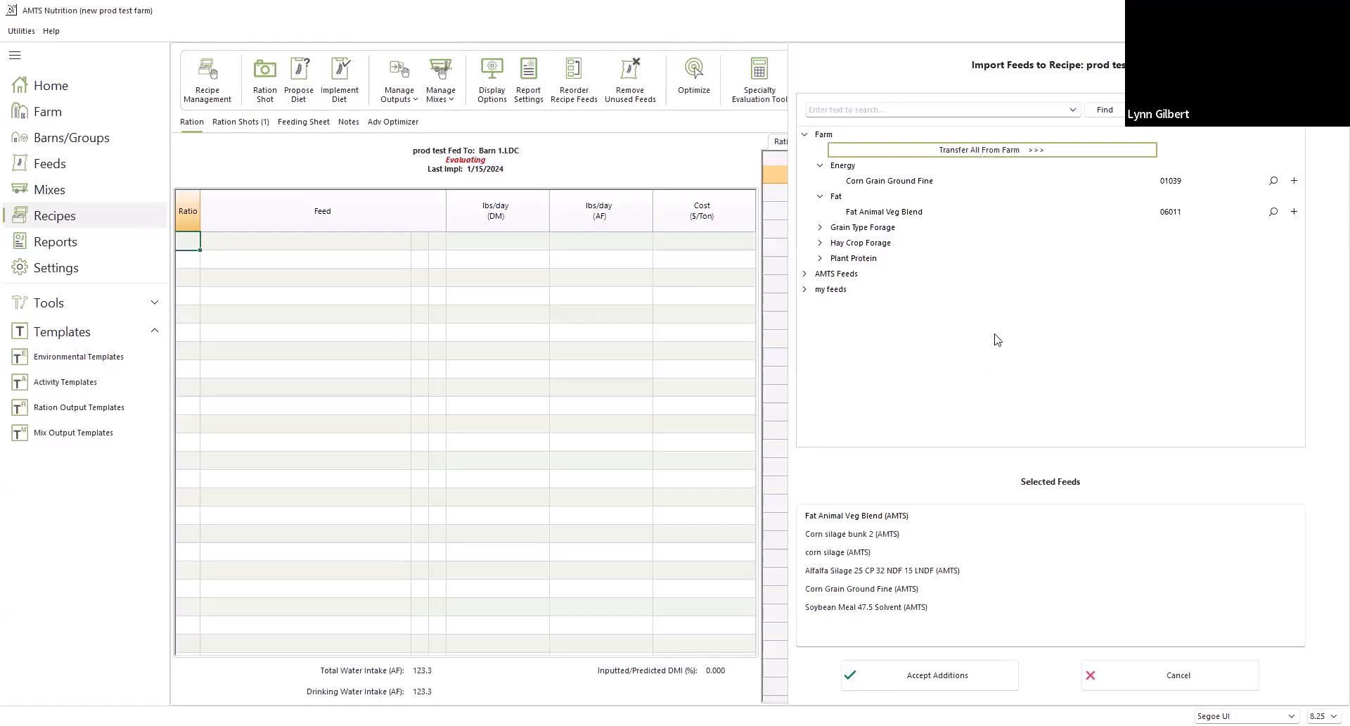
click(918, 686)
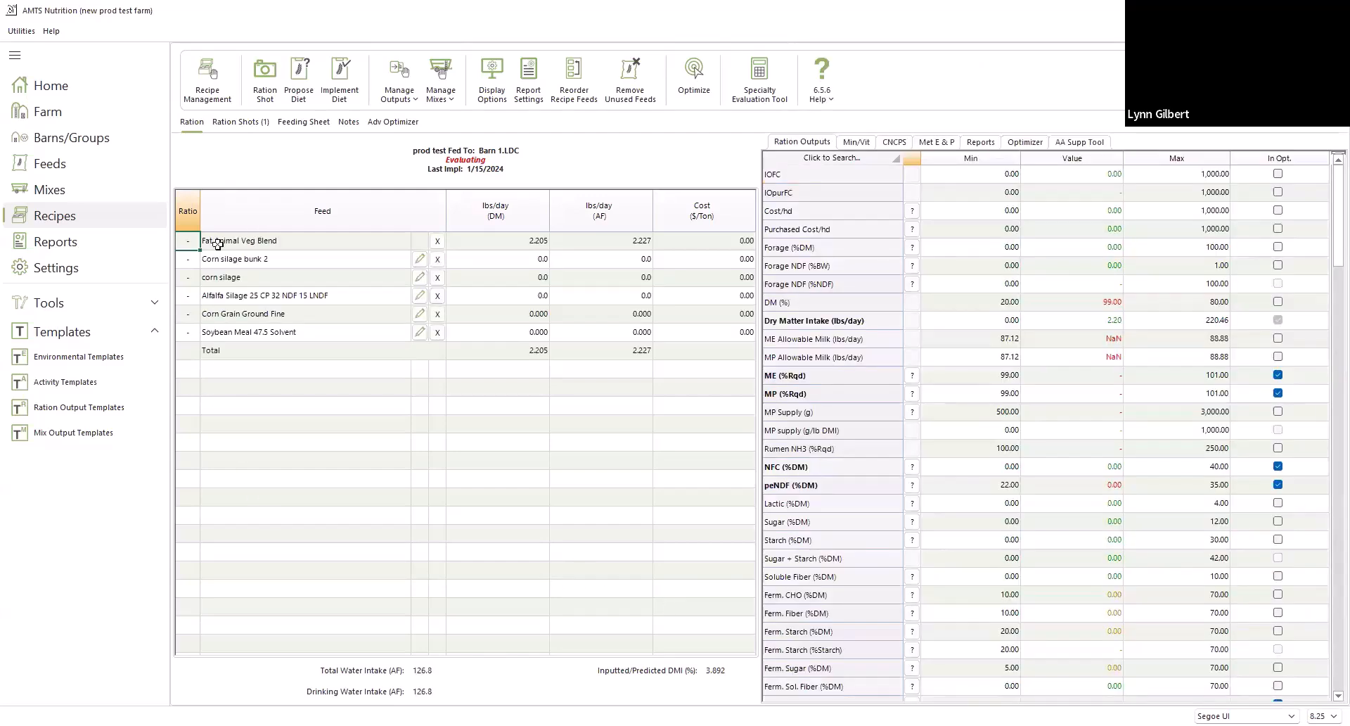
Remove Fat Animal Veg Blend and set daily dry matter to 21 lbs for Corn silage bunk 2, 5 for corn silage and 15 for Alfalfa Silage
click(436, 240)
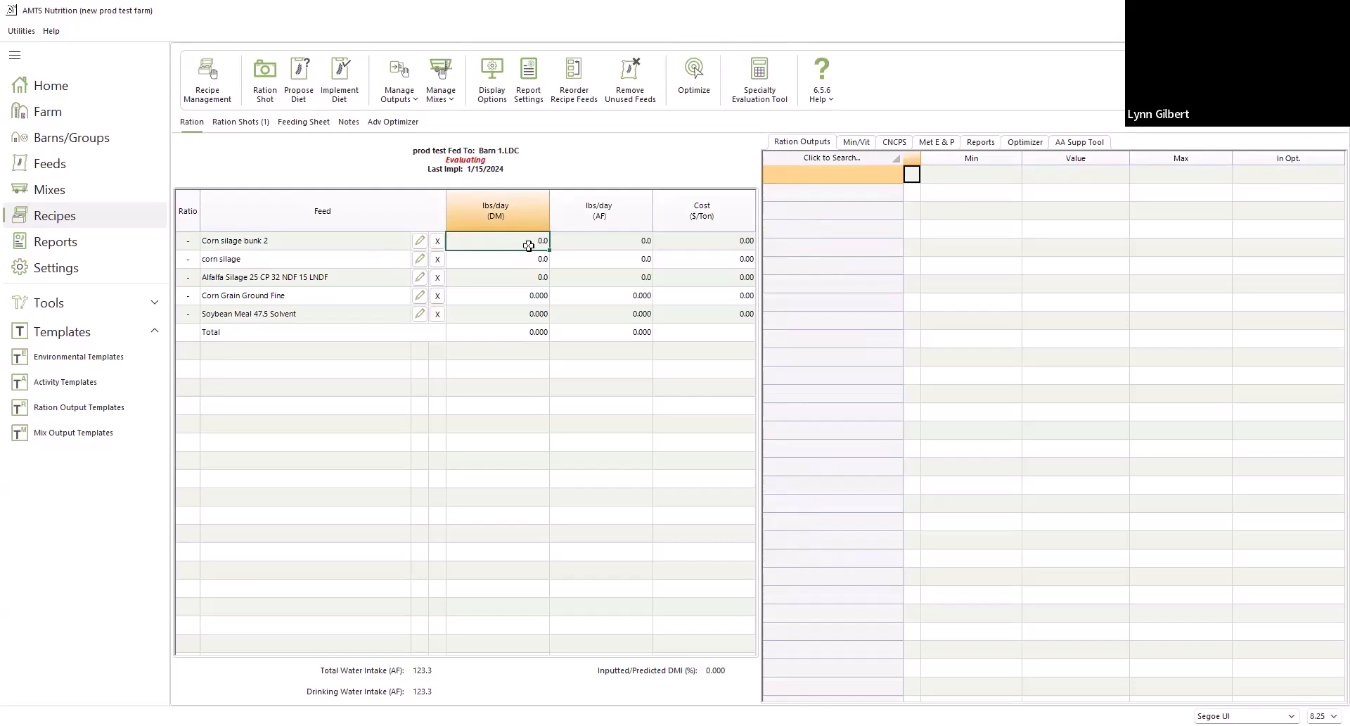
text(21)
key(Return)
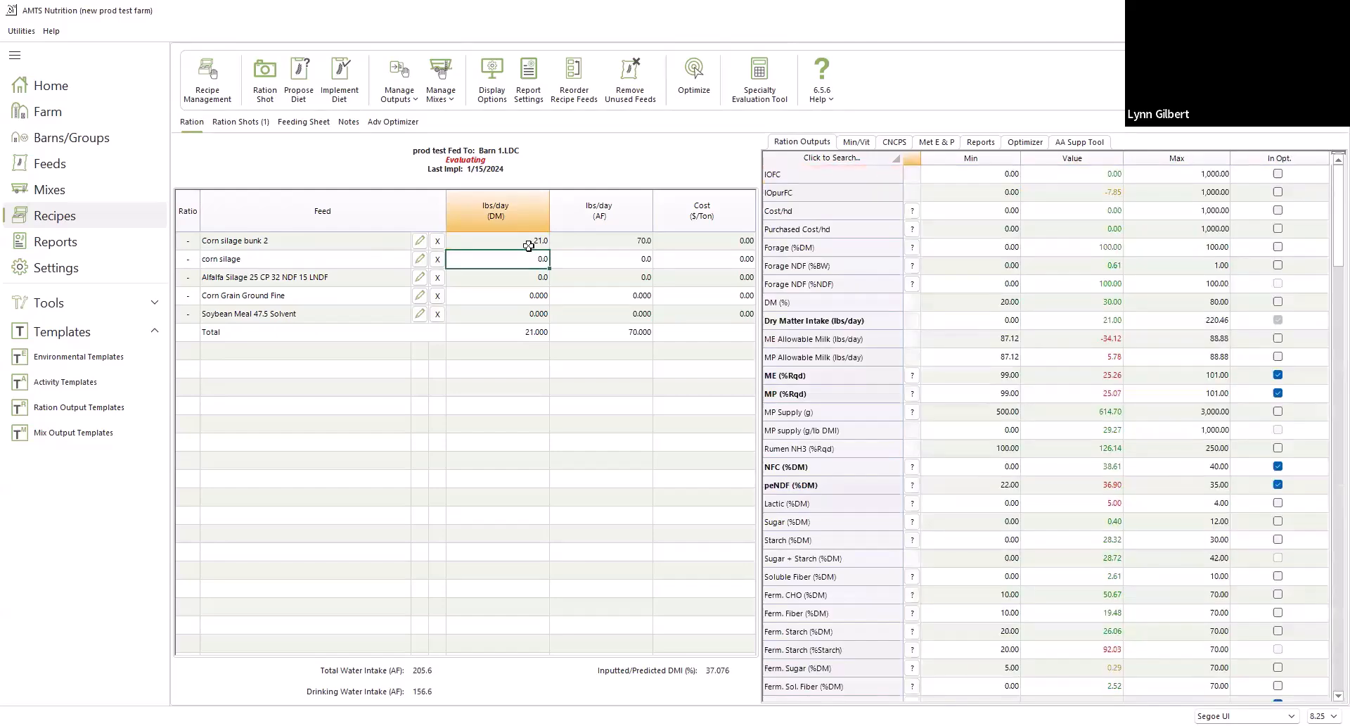
text(5)
key(Return)
text(15)
key(Return)
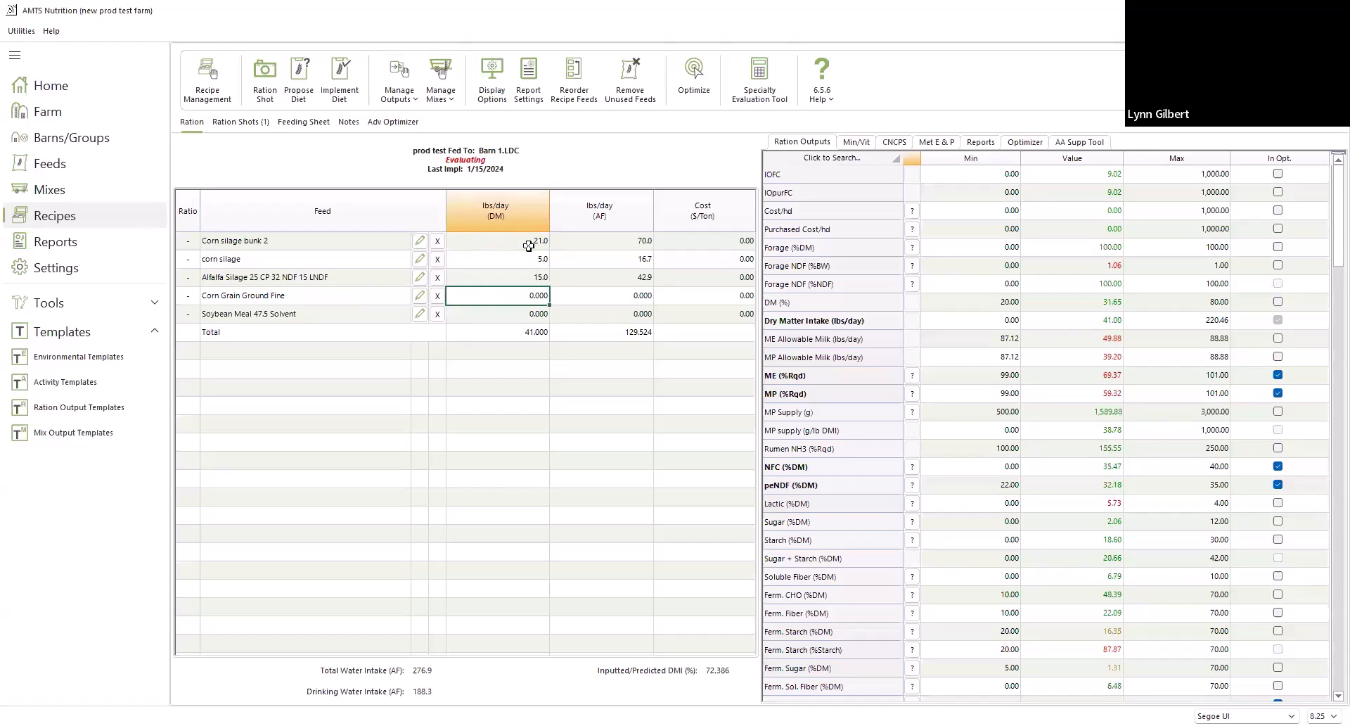
Set the daily dry matter to 6 lbs for Corn Grain Ground Fine and 8 lbs for Soybean Meal 47.5 Solvent
text(6)
key(Return)
text(8)
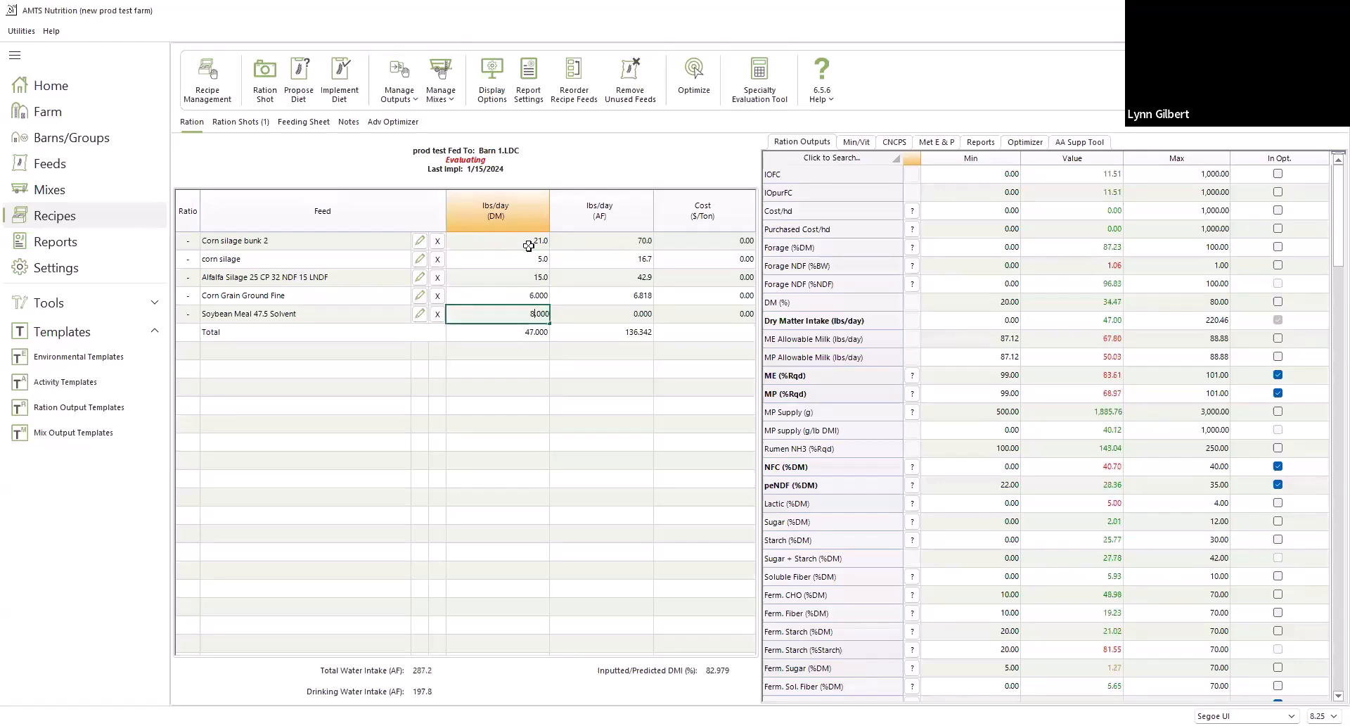
key(Return)
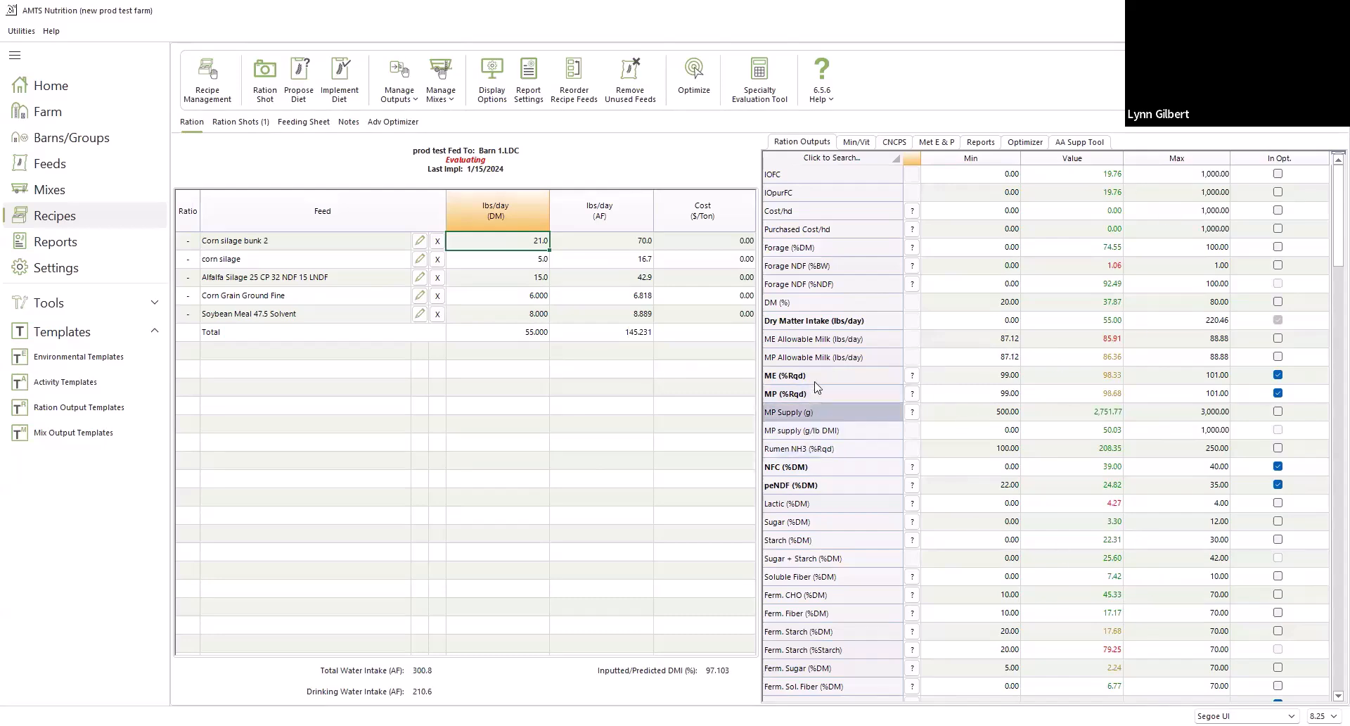
mouse_move(815, 379)
mouse_down()
mouse_move(816, 299)
mouse_move(810, 388)
mouse_up()
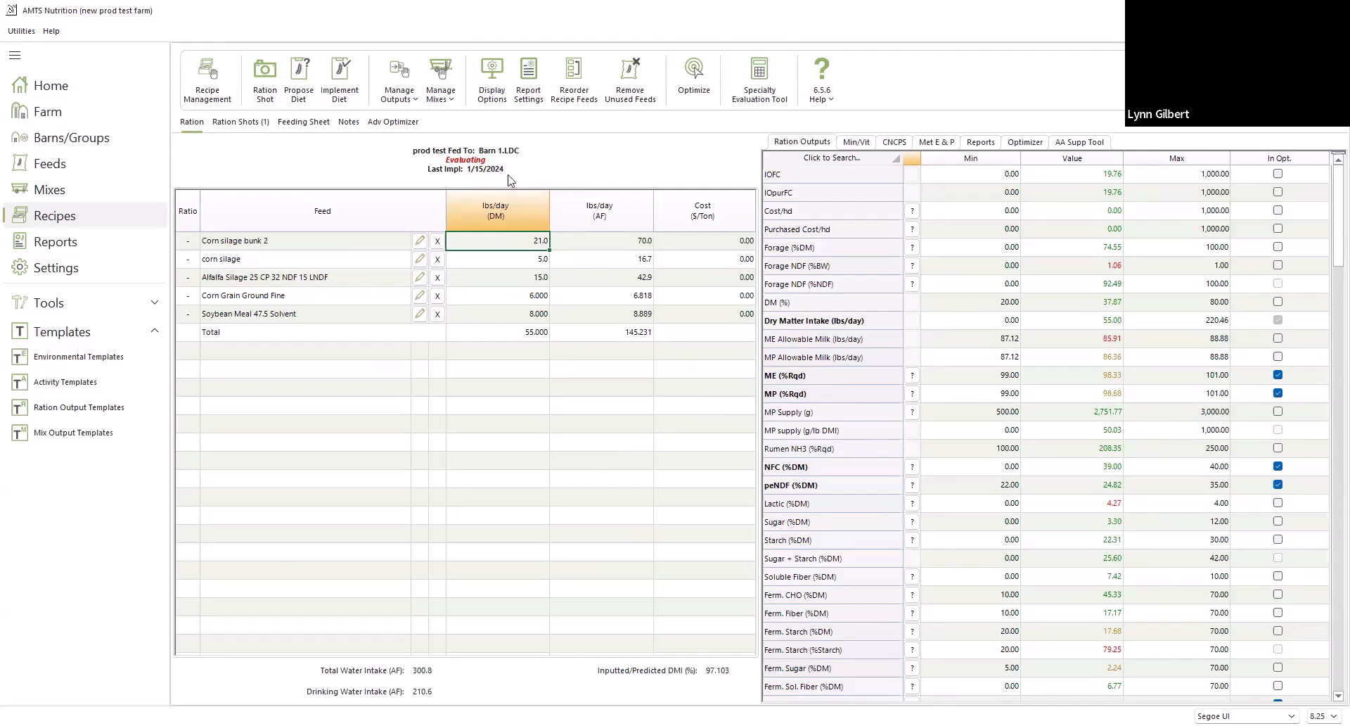
Turn Snapshots on in the recipe display options, keeping Opt. FCs (DM) hidden
click(505, 79)
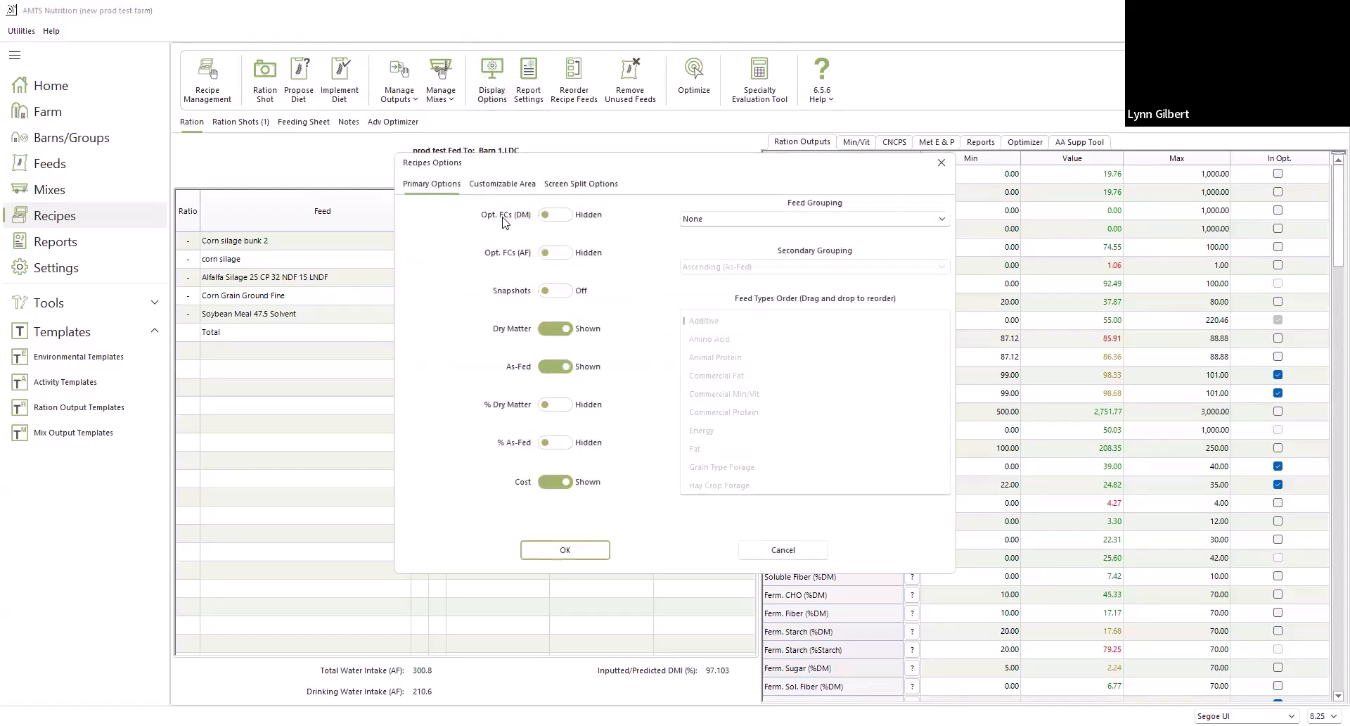
click(548, 223)
click(570, 221)
click(561, 293)
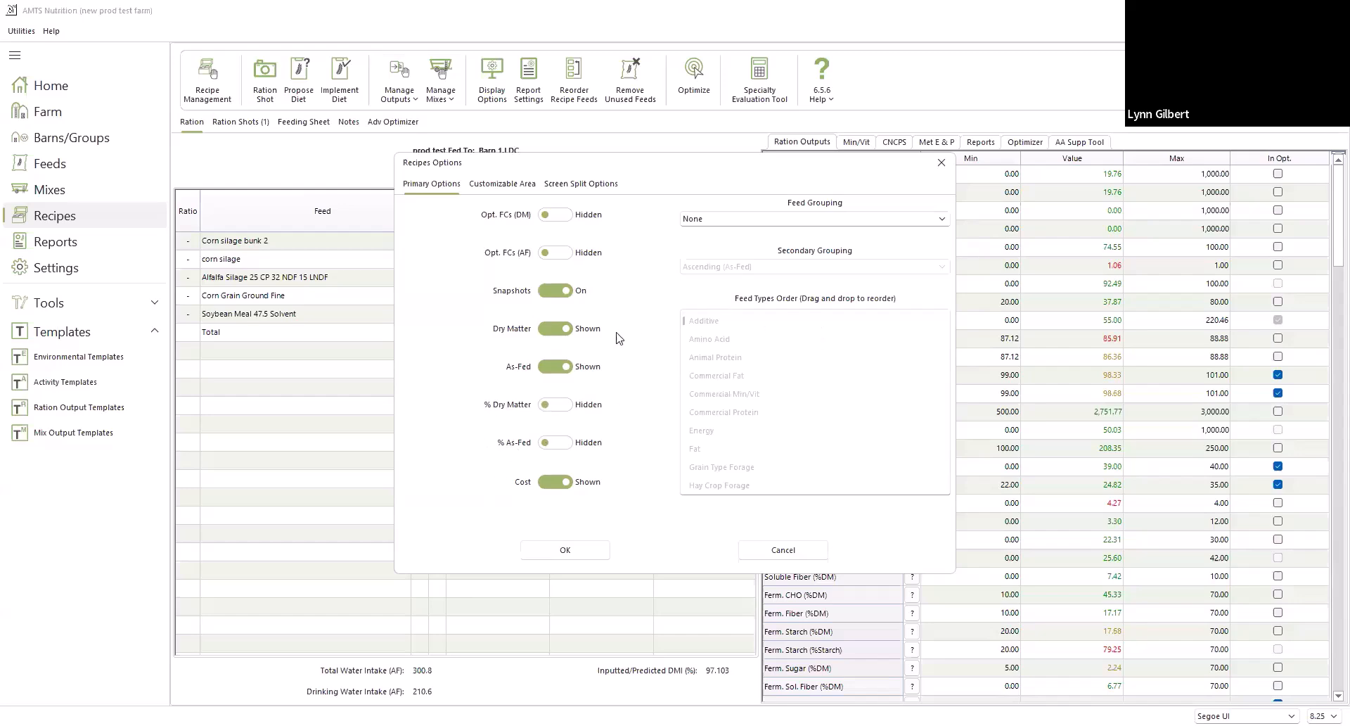
Set the feed grouping to By Feed Type and move Grain Type Forage to the start of the feed types order
click(807, 224)
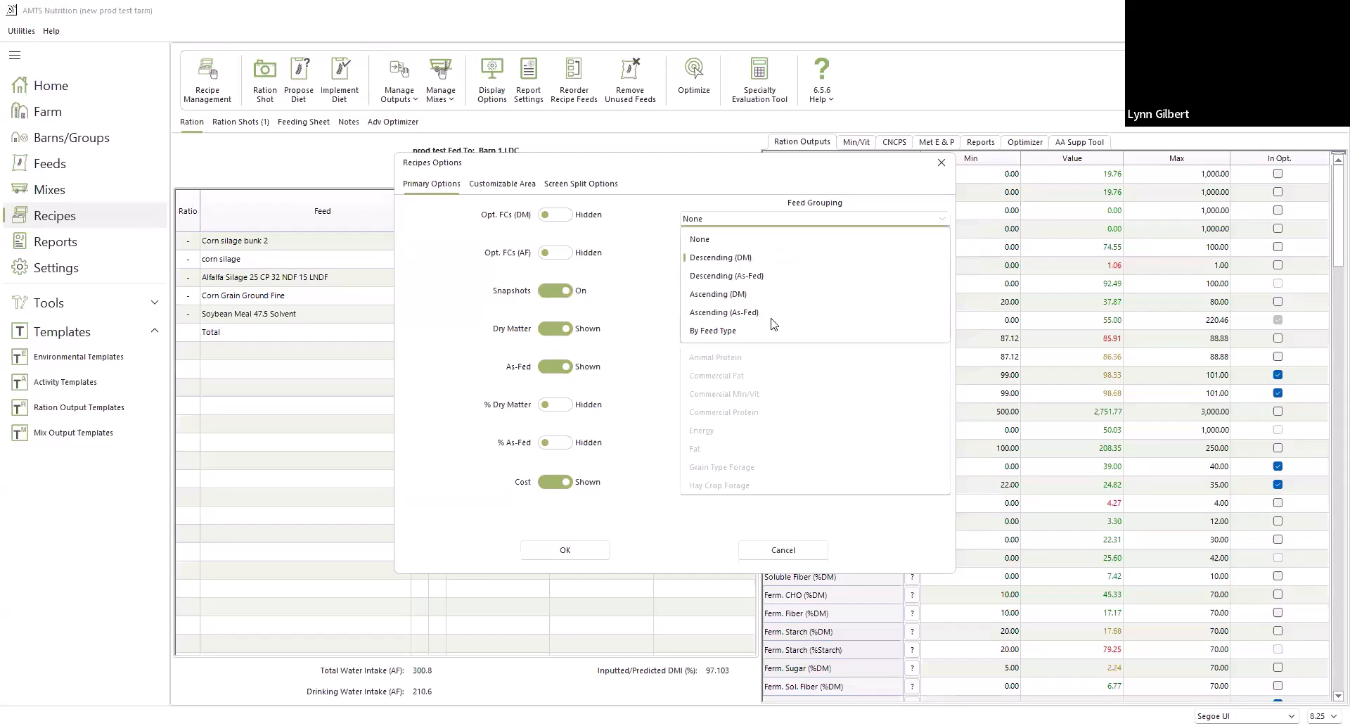
click(765, 334)
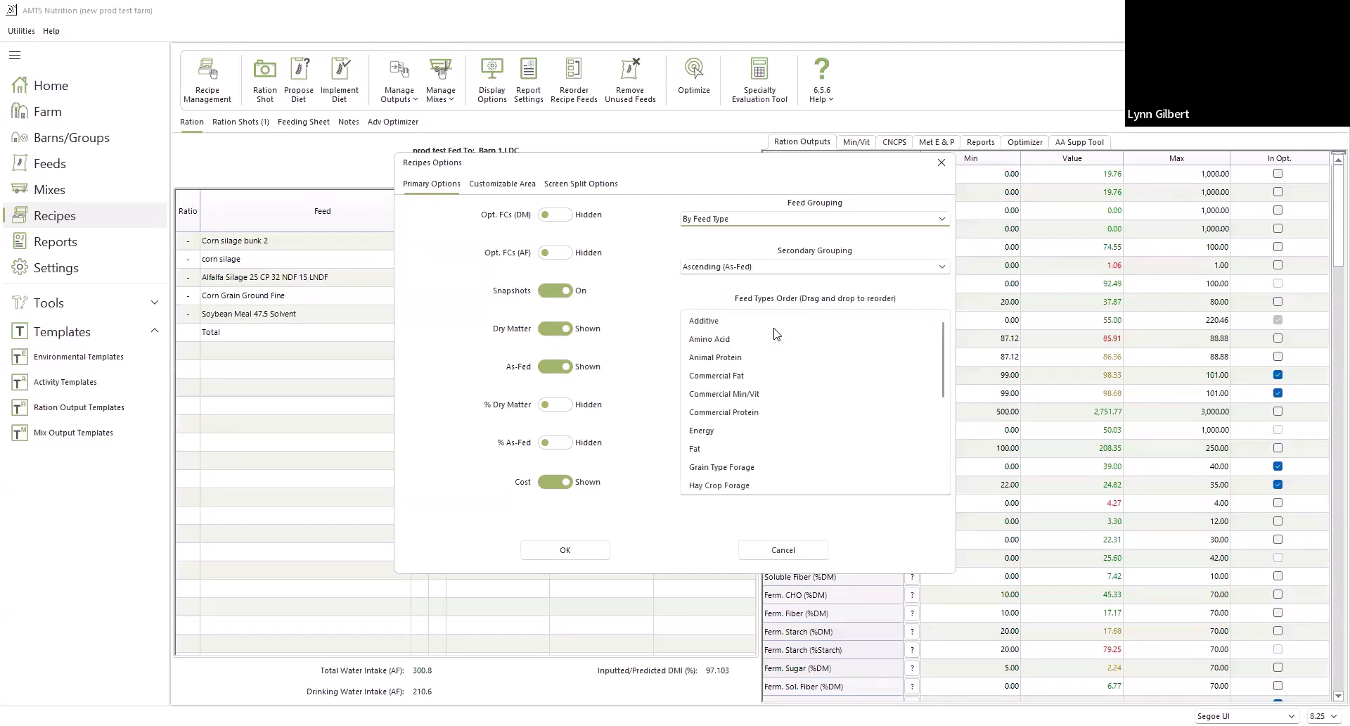
scroll(820, 443, down, 2)
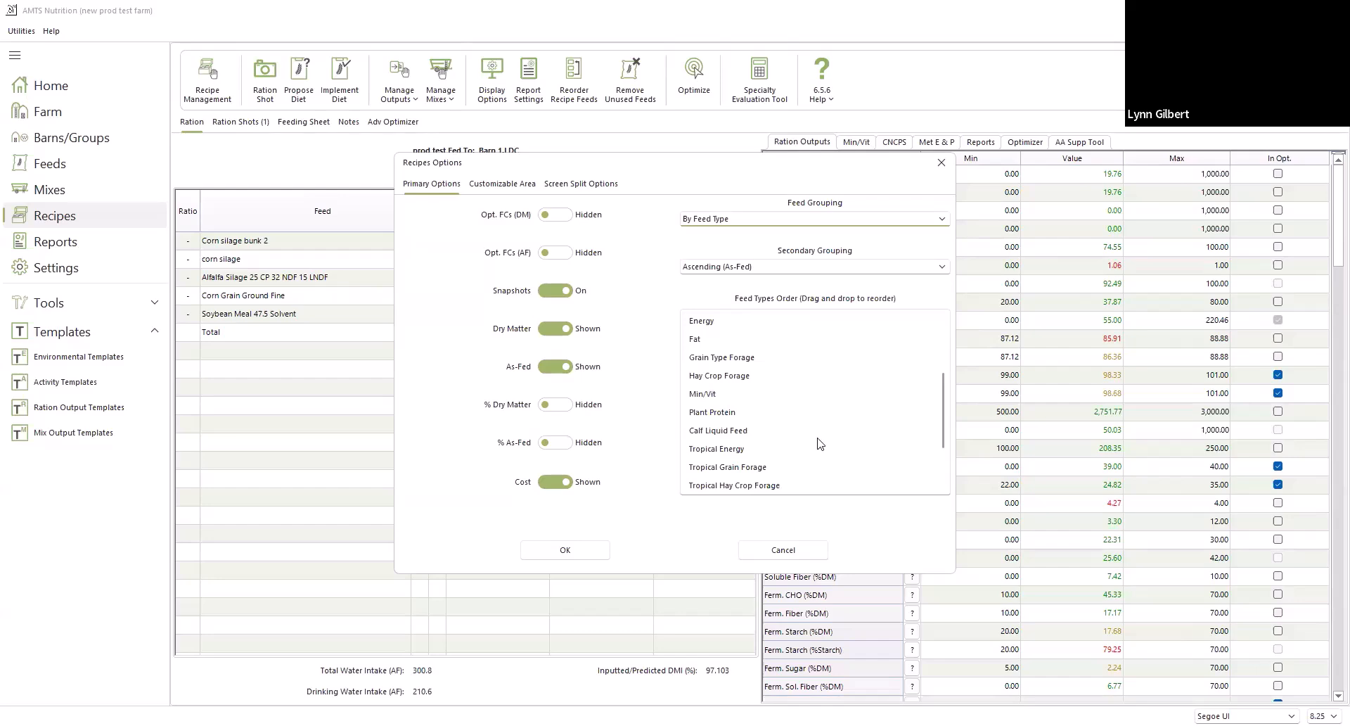
scroll(820, 443, down, 1)
scroll(820, 443, up, 2)
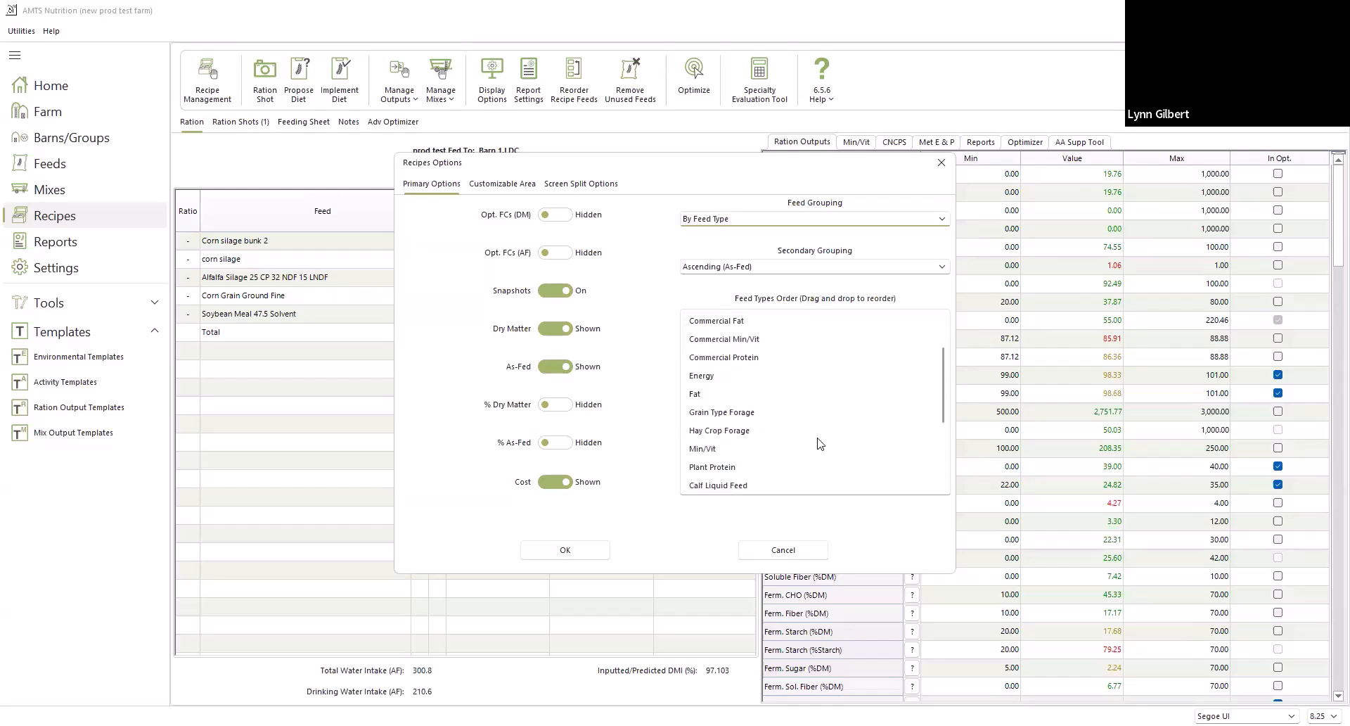
click(726, 416)
drag(726, 417, 746, 321)
Move Hay Crop Forage, Energy and Plant Protein, in that order, directly after Grain Type Forage in the feed types order
scroll(730, 415, down, 1)
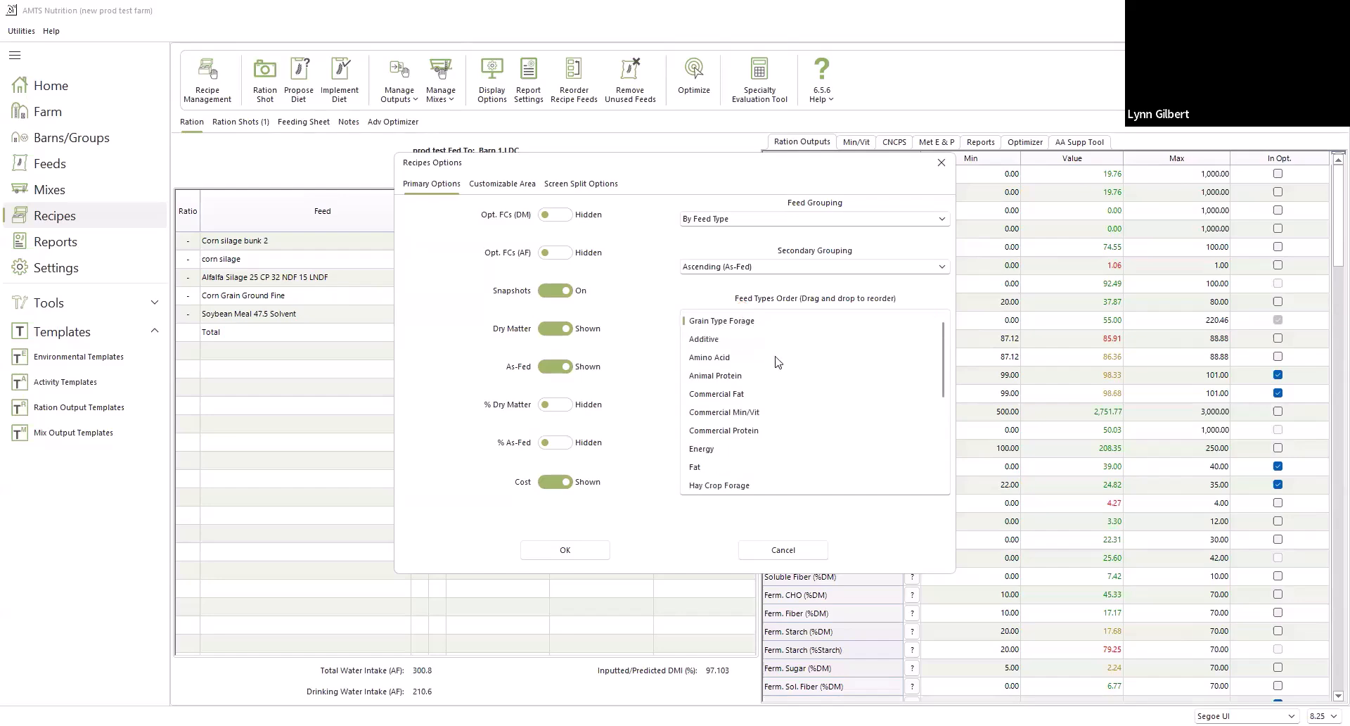
scroll(778, 362, down, 1)
scroll(778, 362, down, 1)
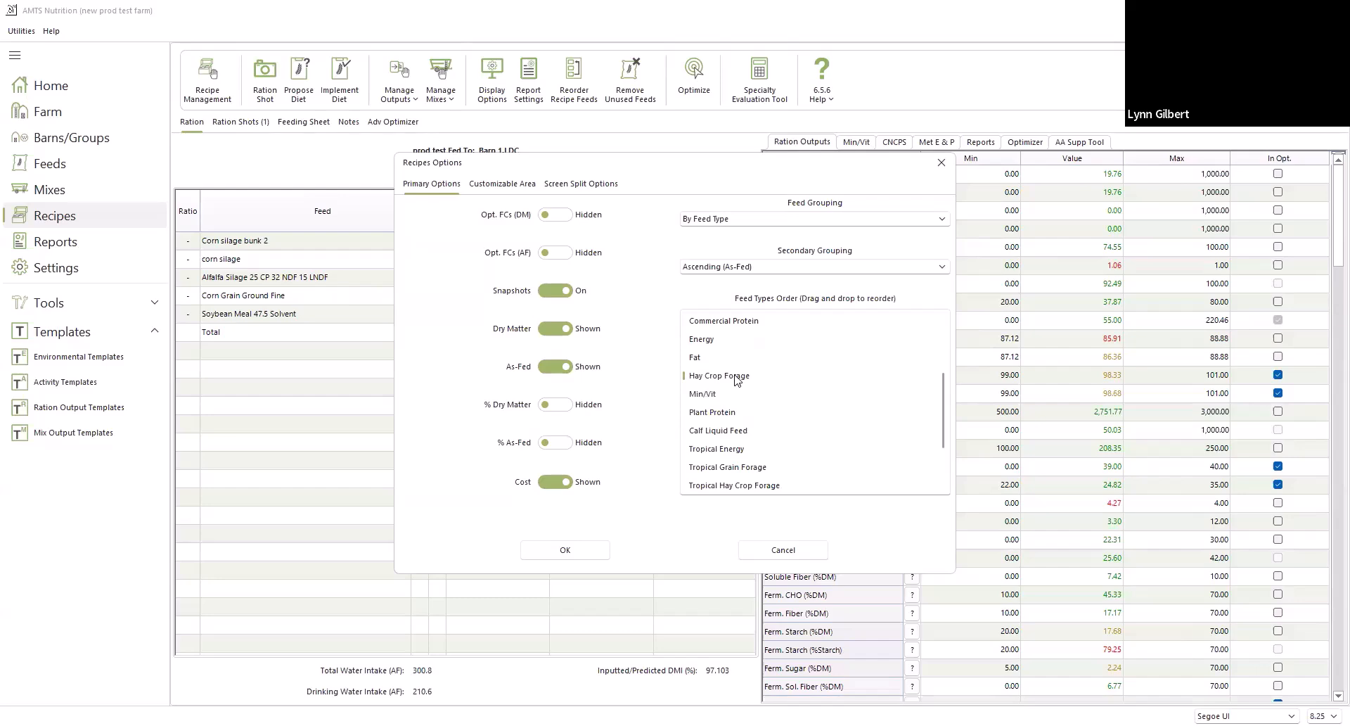
drag(735, 375, 732, 336)
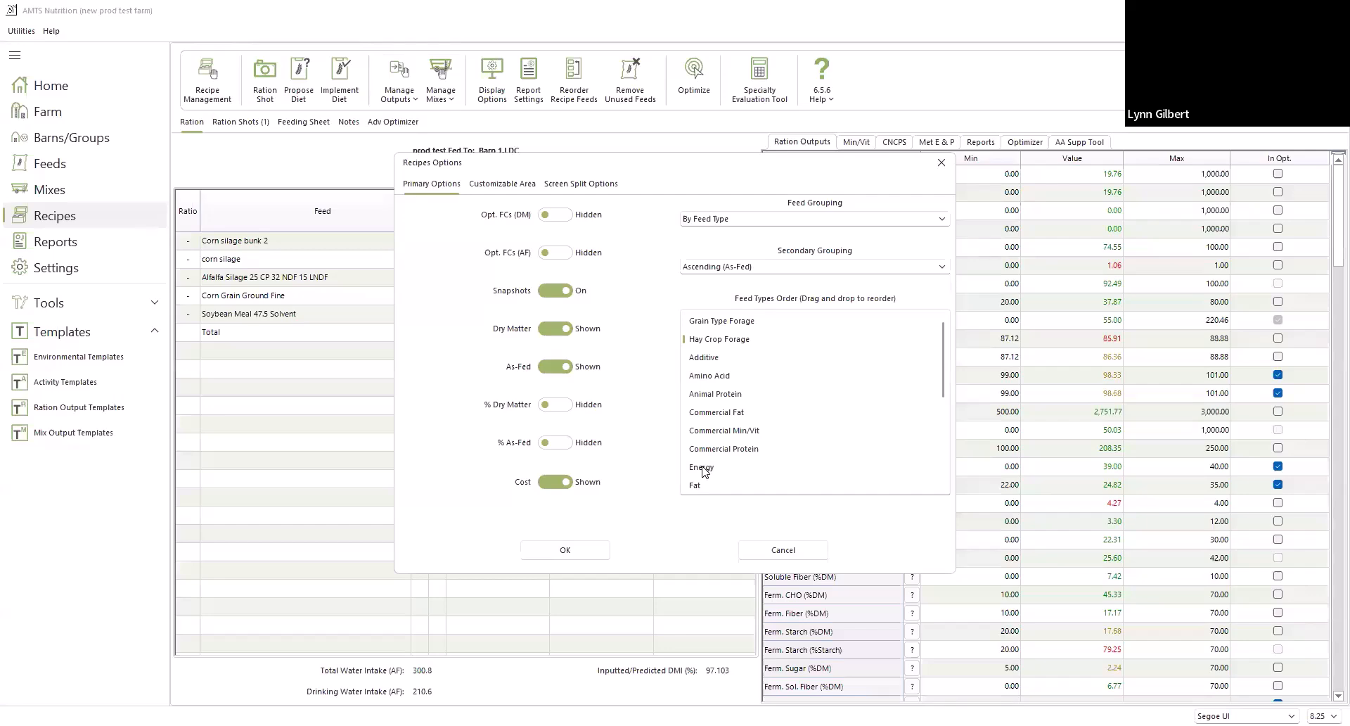
drag(704, 471, 699, 360)
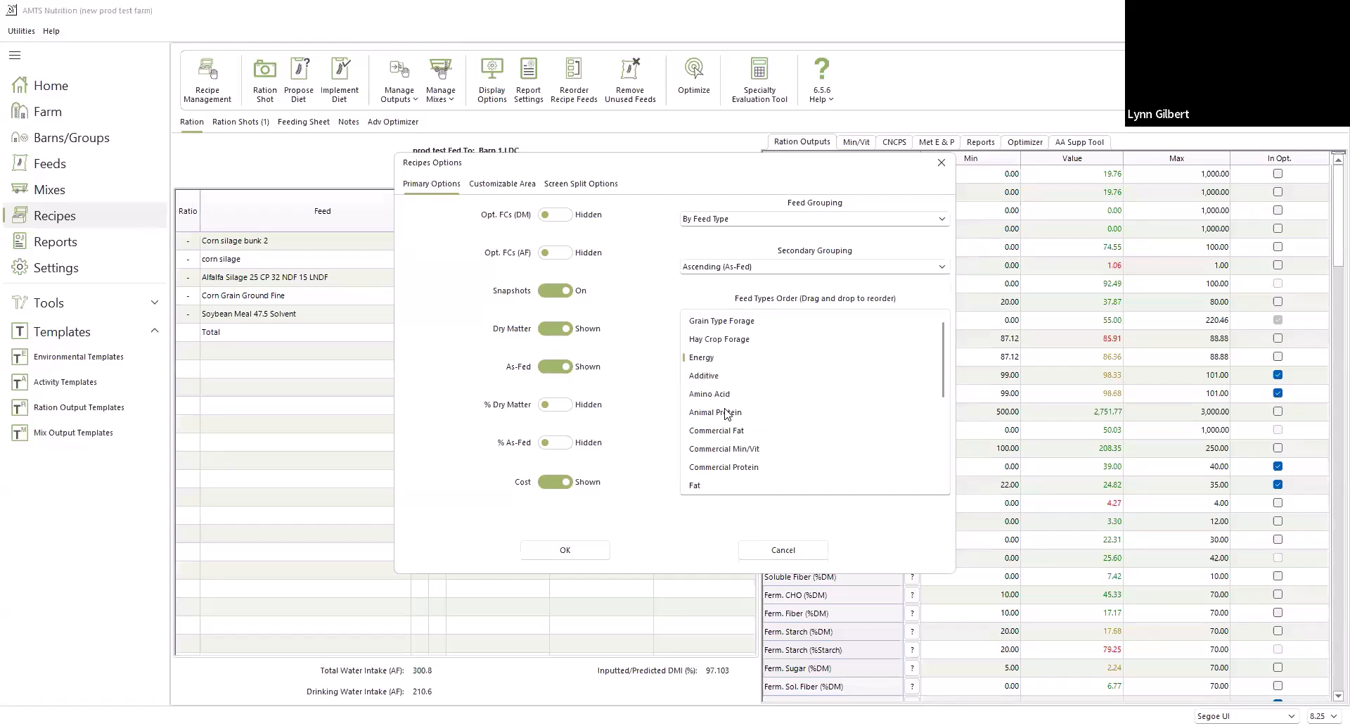
scroll(718, 470, down, 1)
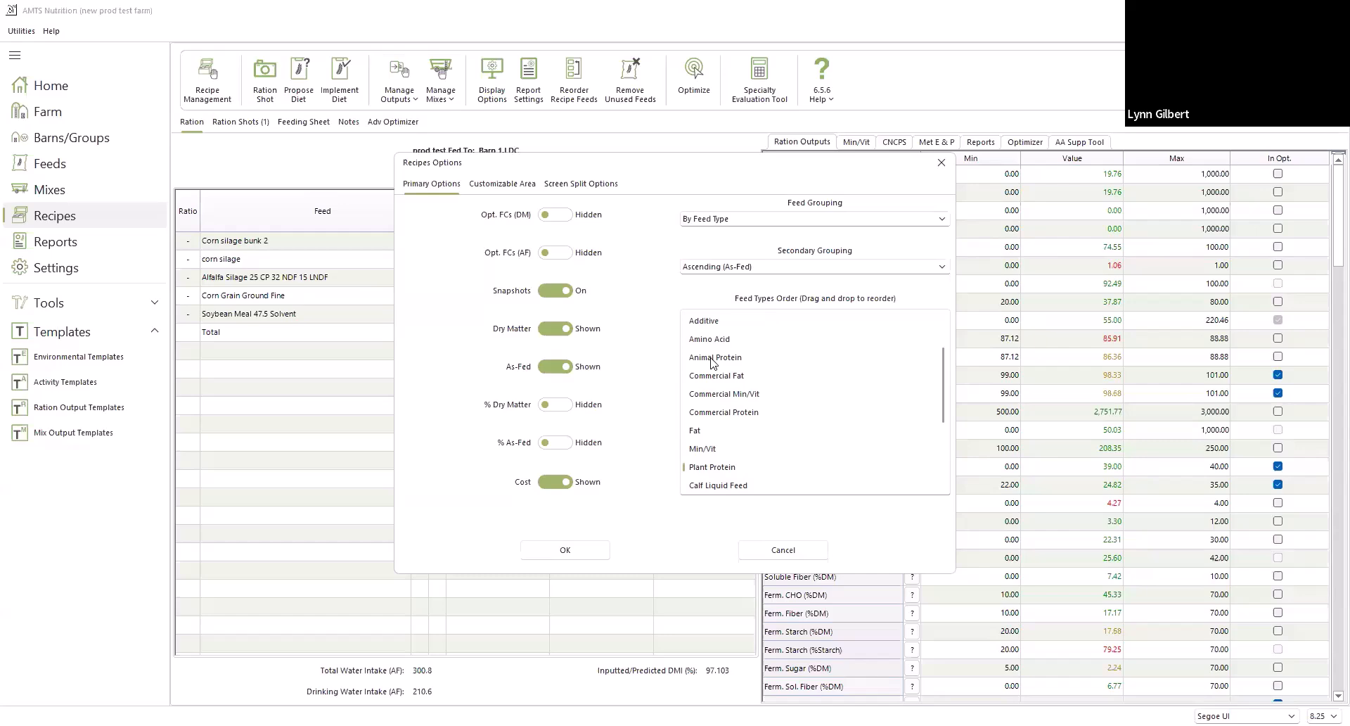
drag(711, 358, 711, 375)
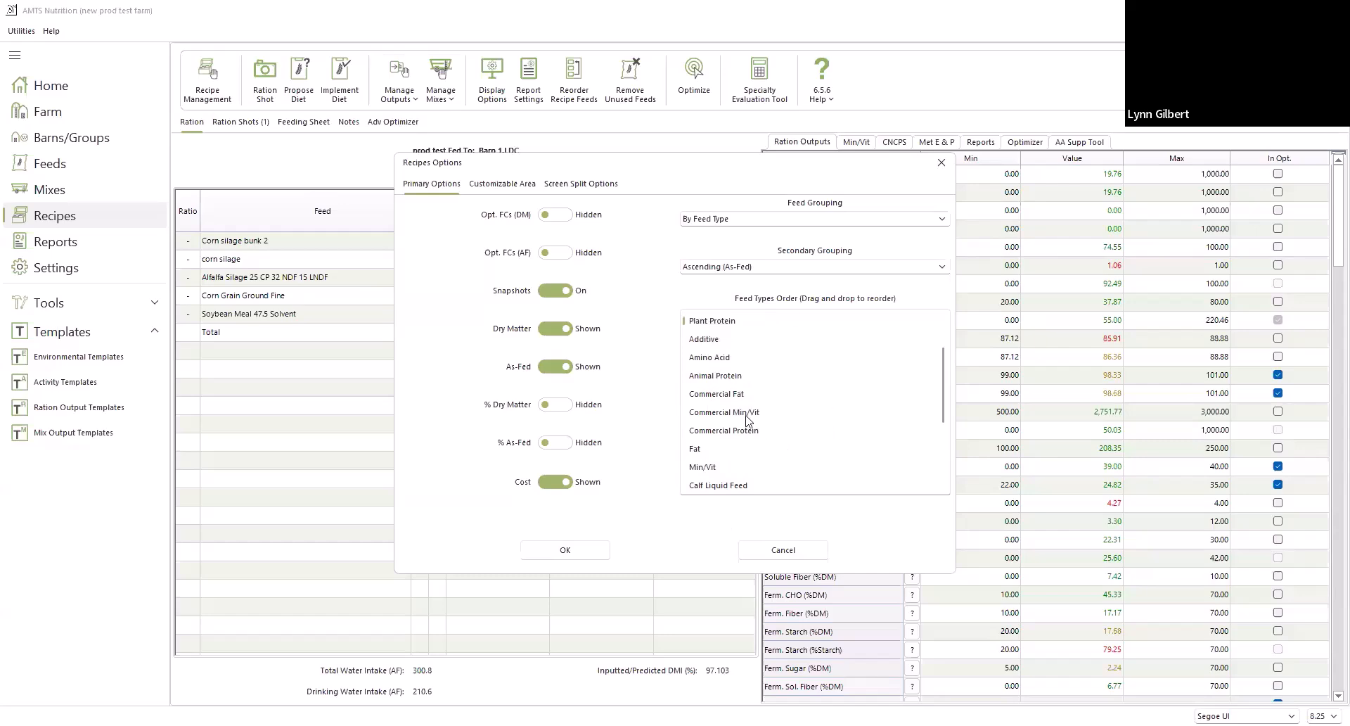
scroll(756, 266, up, 1)
Set the secondary feed grouping to Descending (DM) and apply the recipe display options
click(756, 269)
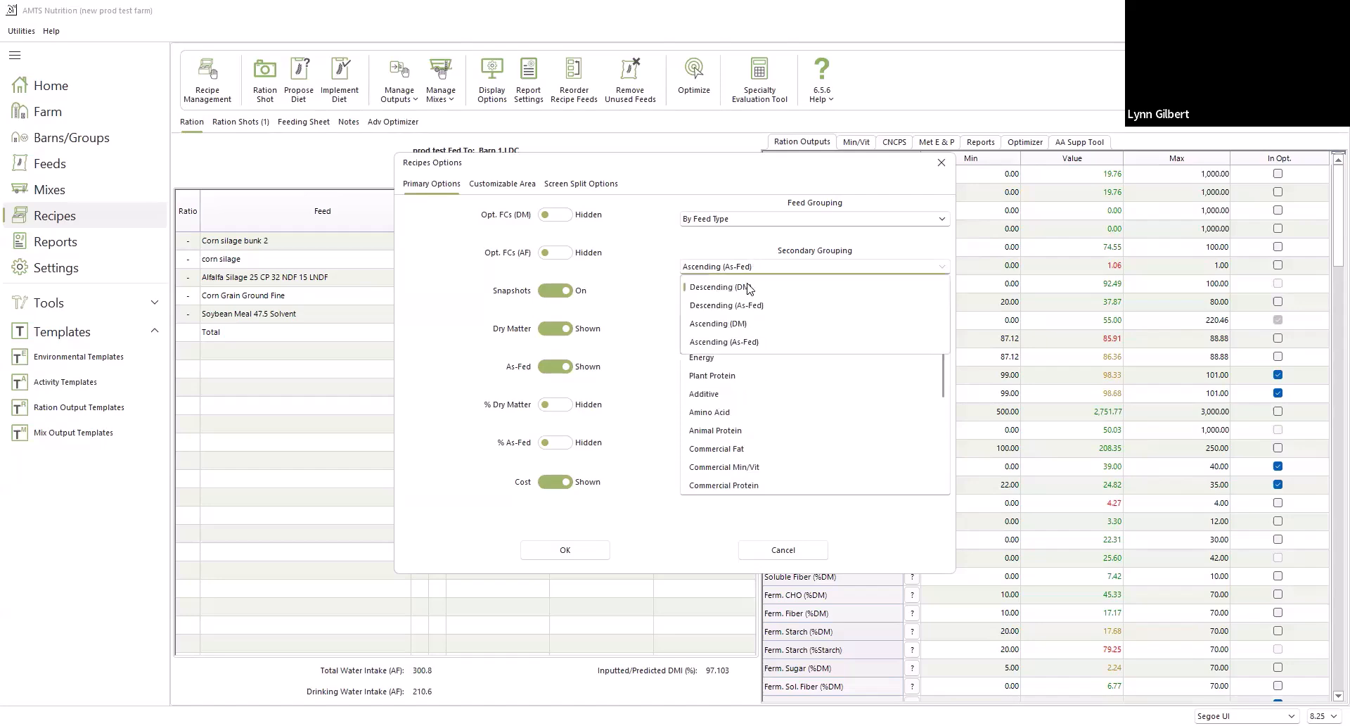
click(748, 289)
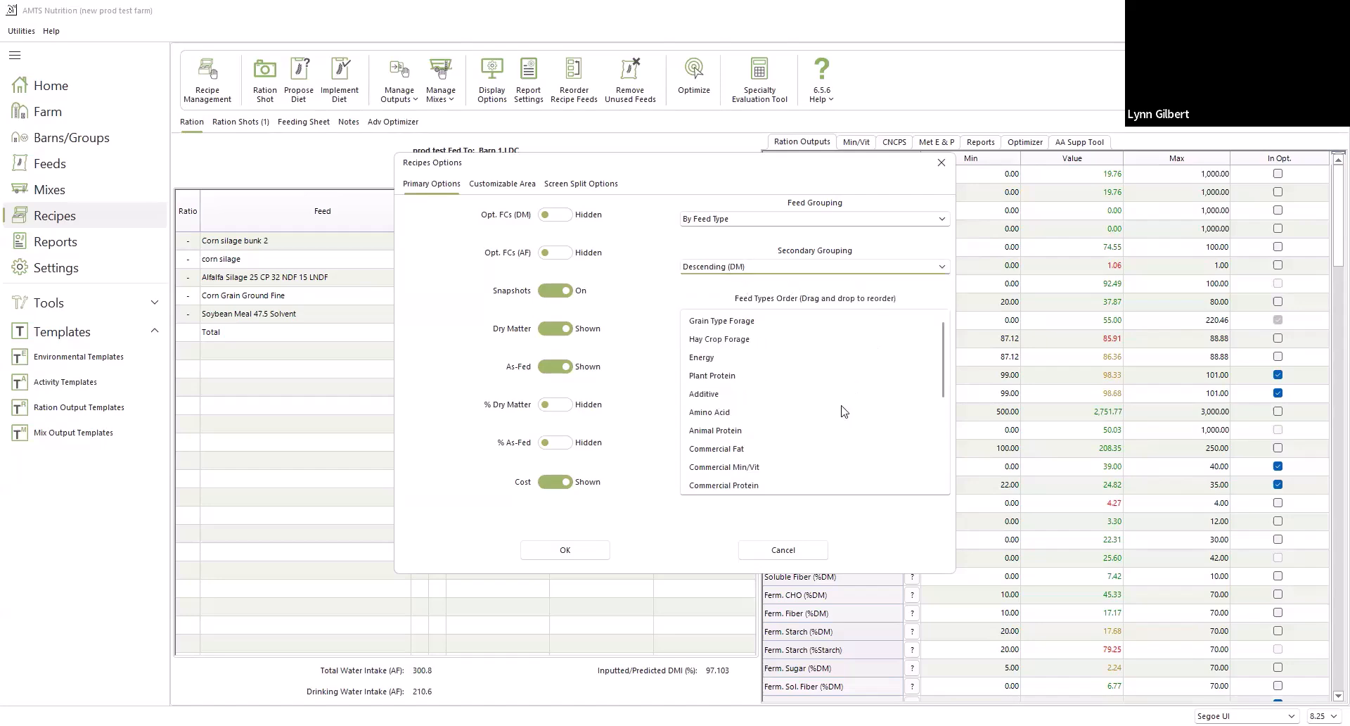
click(559, 550)
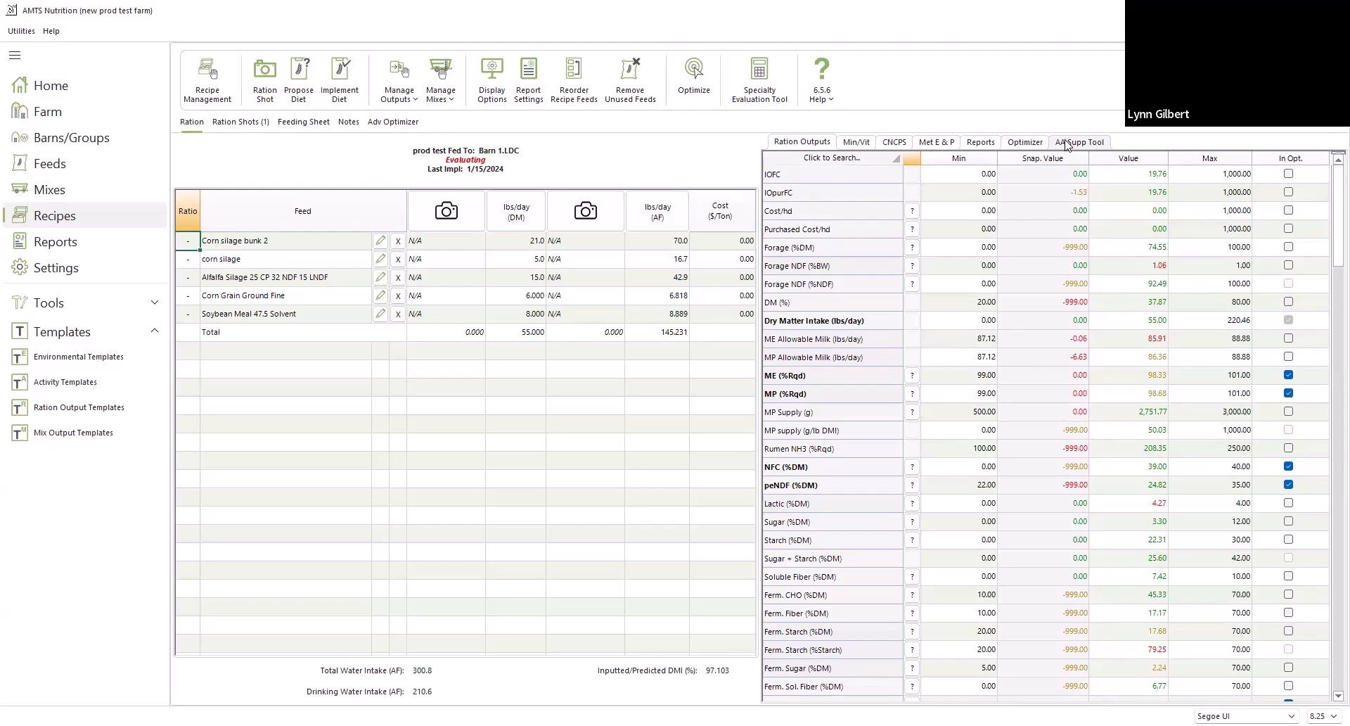
Add CHO Fermentability and one more AMTS report to the reports selected for the recipe
click(979, 143)
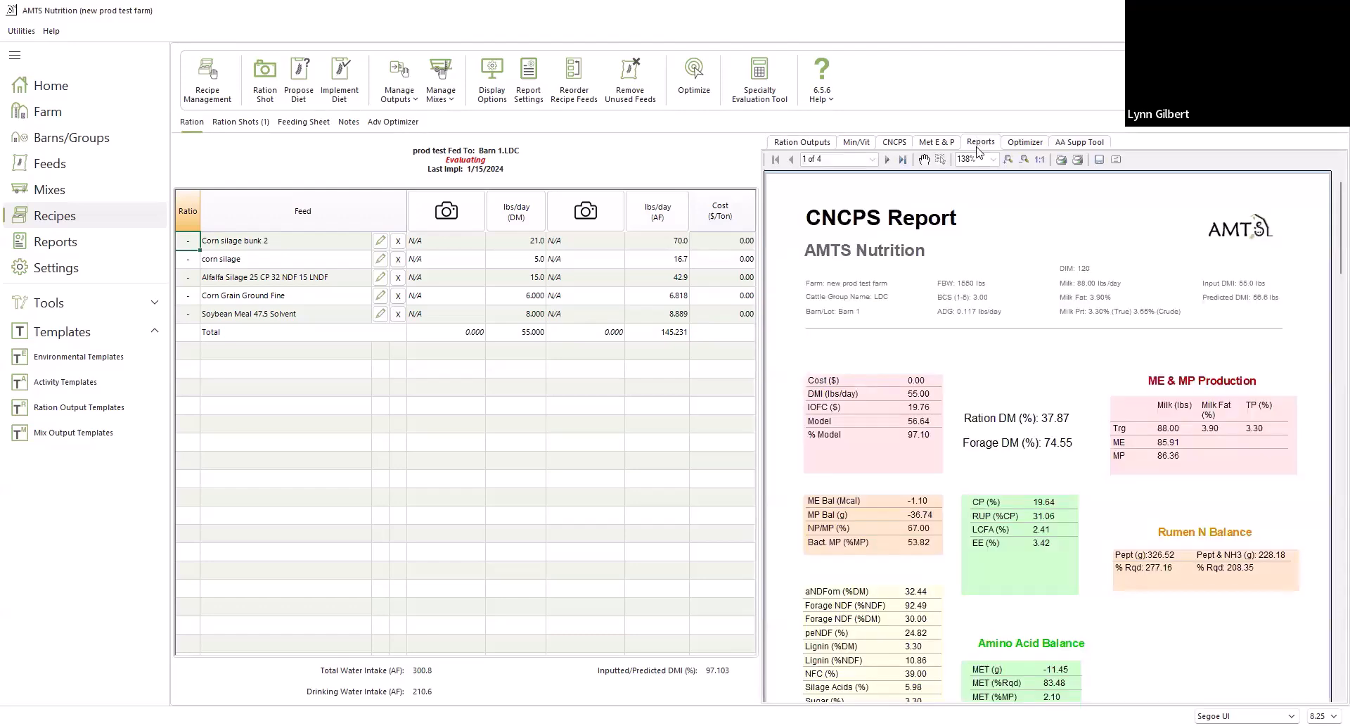
click(522, 80)
scroll(593, 280, down, 8)
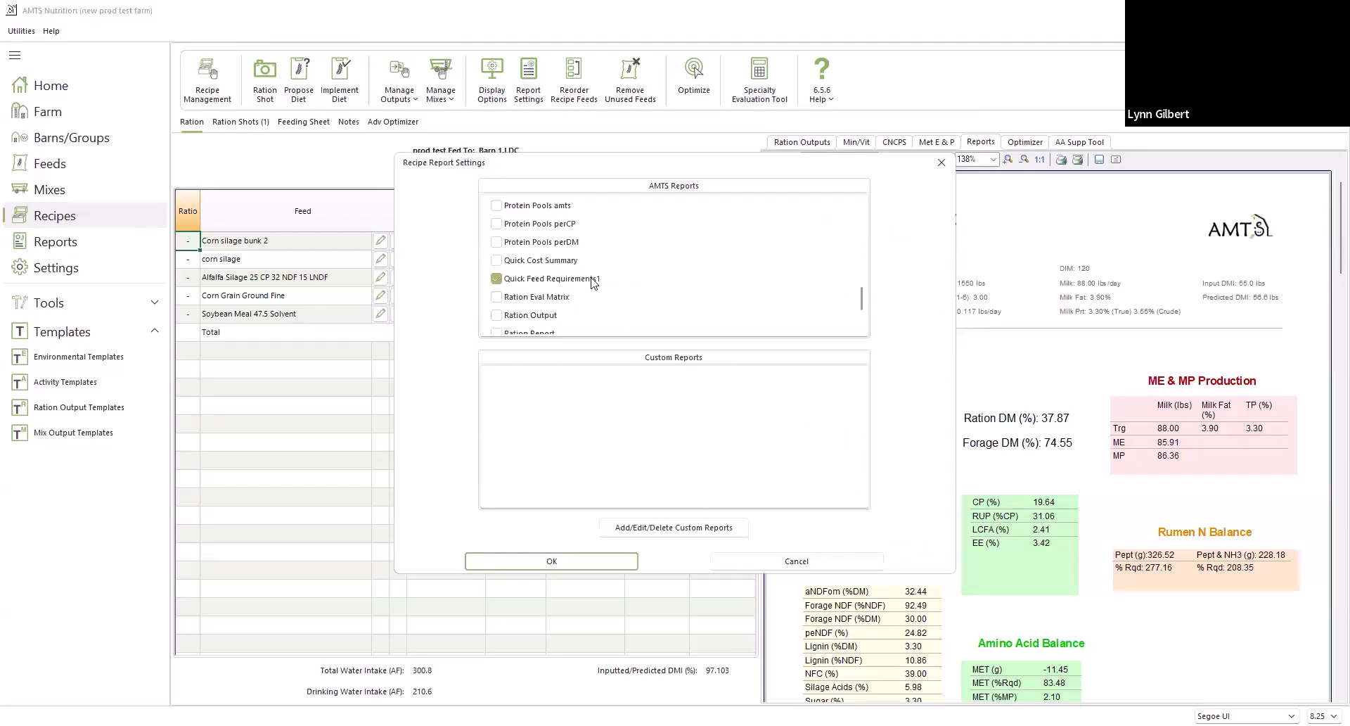
scroll(593, 281, down, 2)
scroll(593, 281, up, 10)
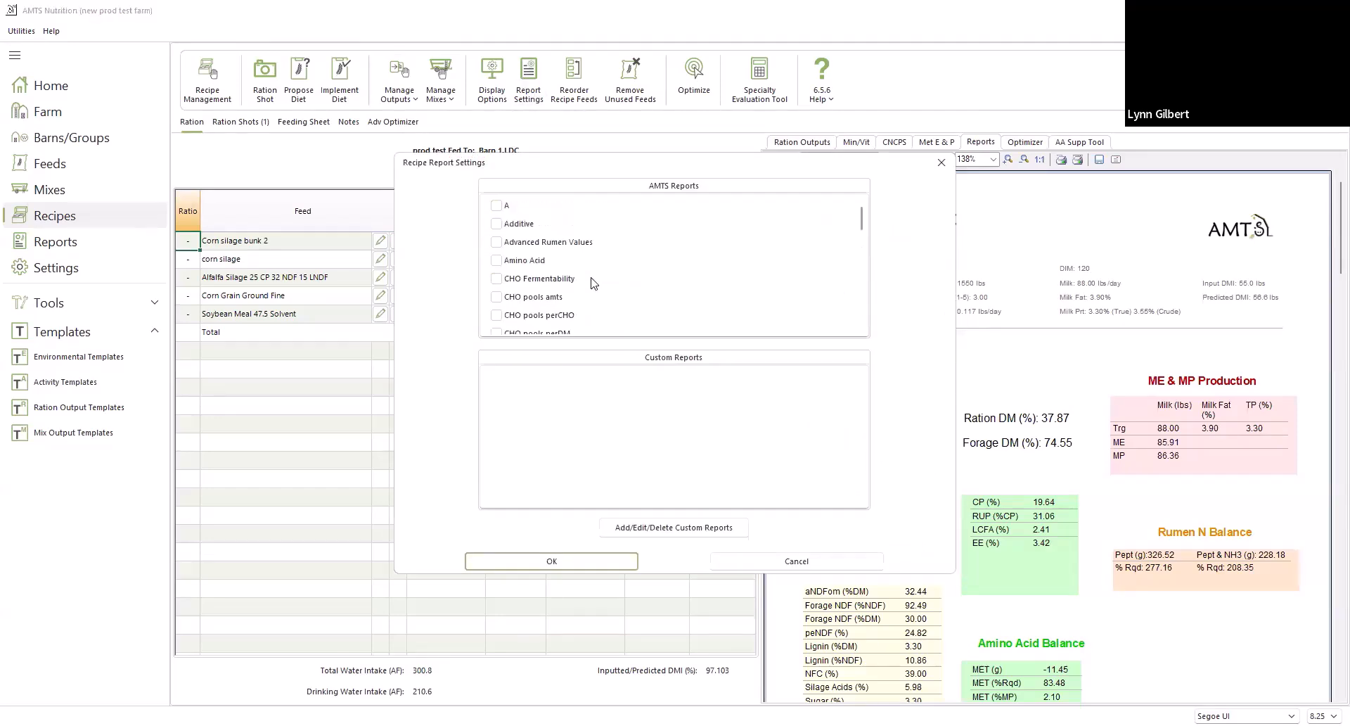
scroll(595, 293, down, 1)
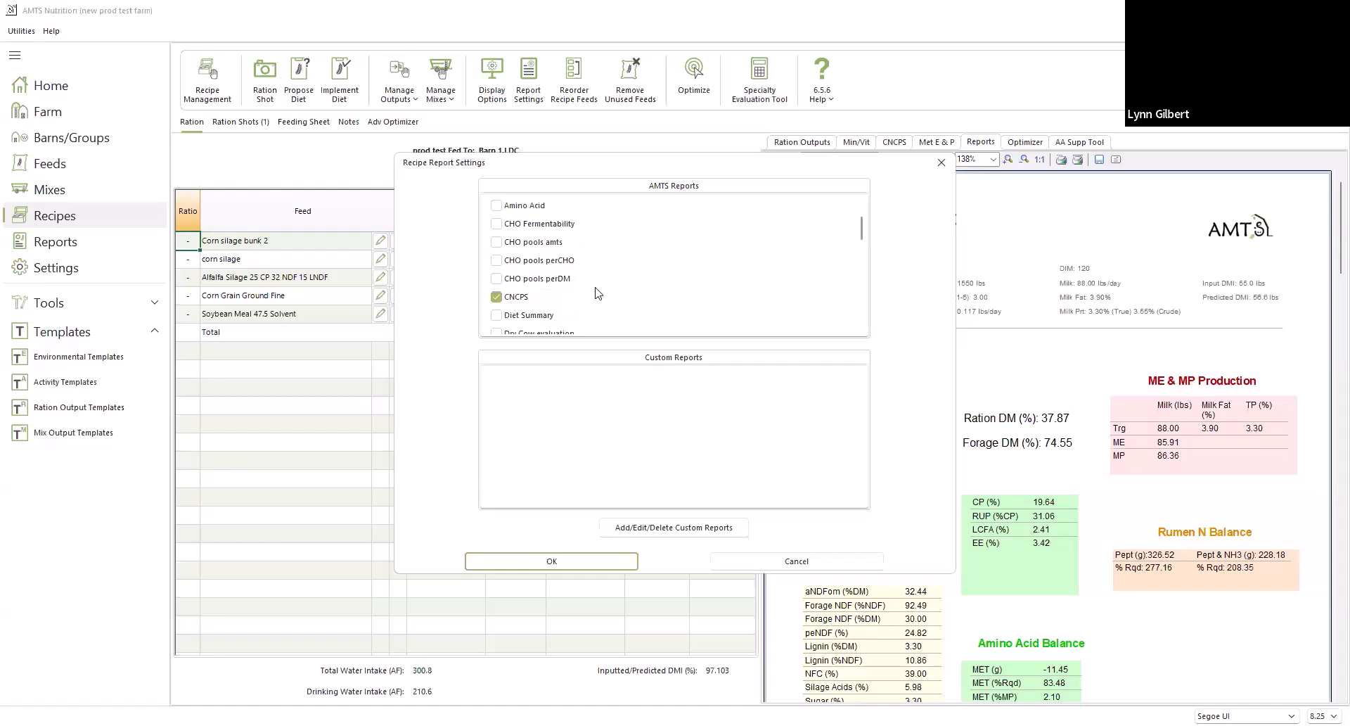
scroll(595, 293, down, 1)
scroll(595, 292, up, 2)
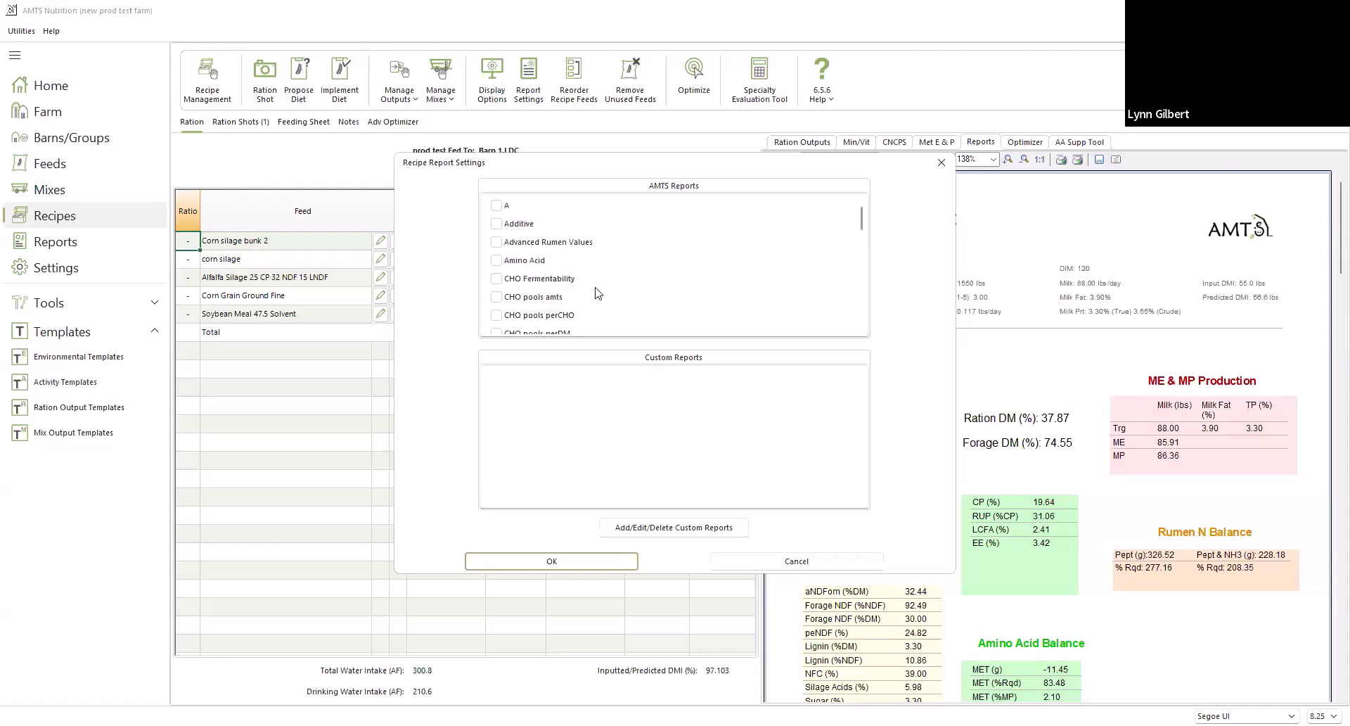
click(496, 278)
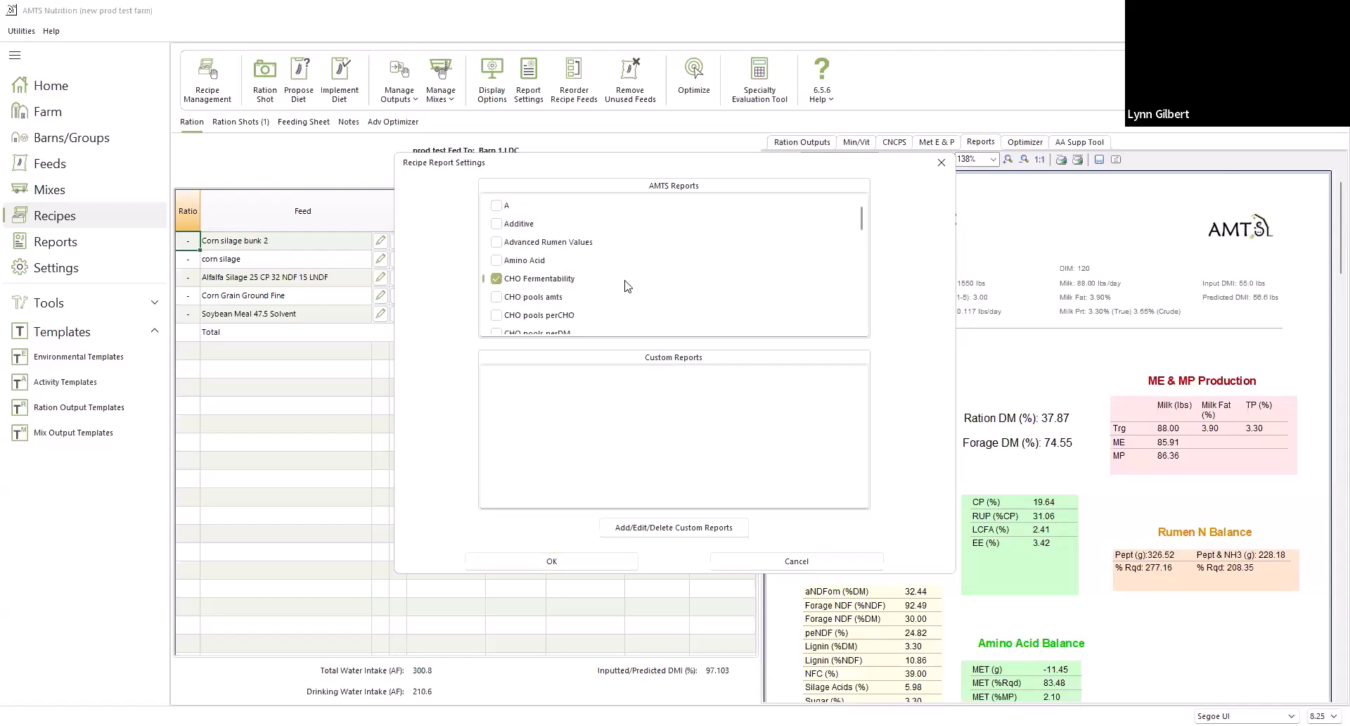
scroll(625, 286, down, 4)
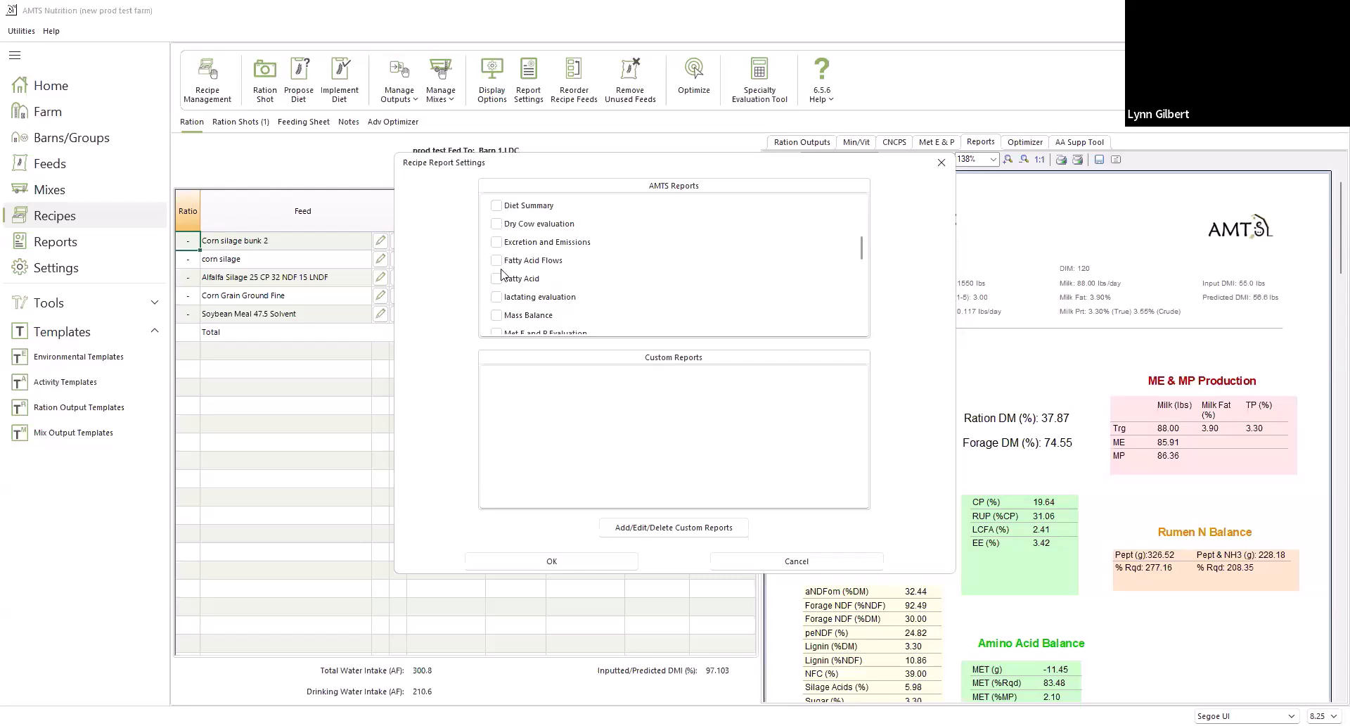
scroll(494, 257, up, 1)
click(494, 259)
scroll(567, 258, down, 6)
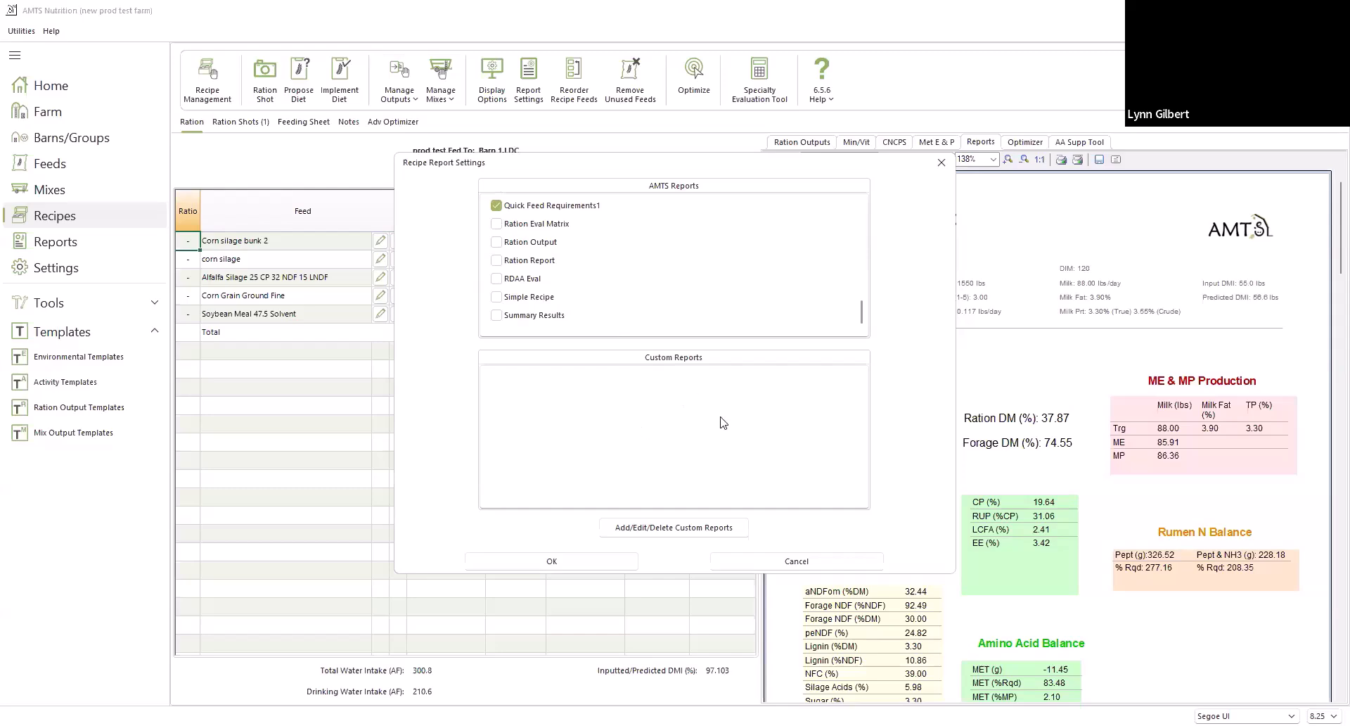
click(586, 565)
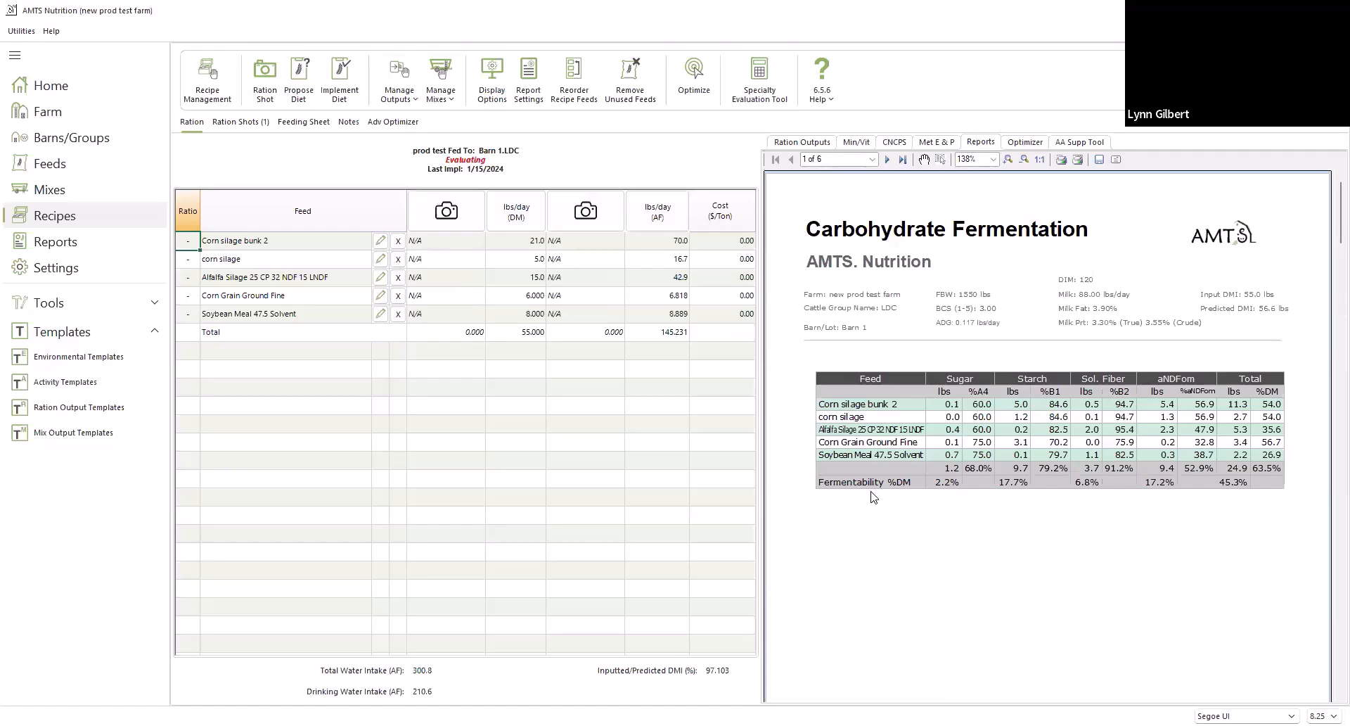
Look through the recipe's generated reports, view the farm's multi-group Reports page, and return to the recipe
scroll(872, 498, down, 3)
scroll(870, 500, down, 5)
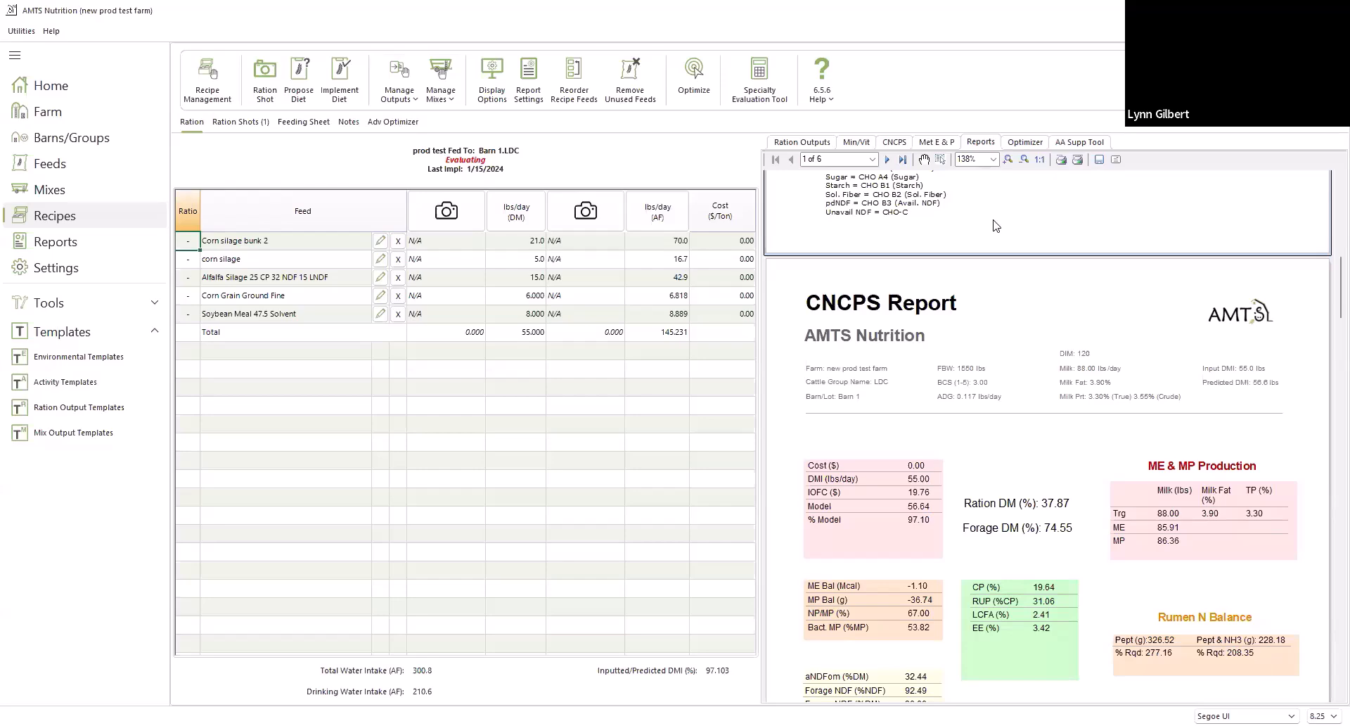
click(79, 251)
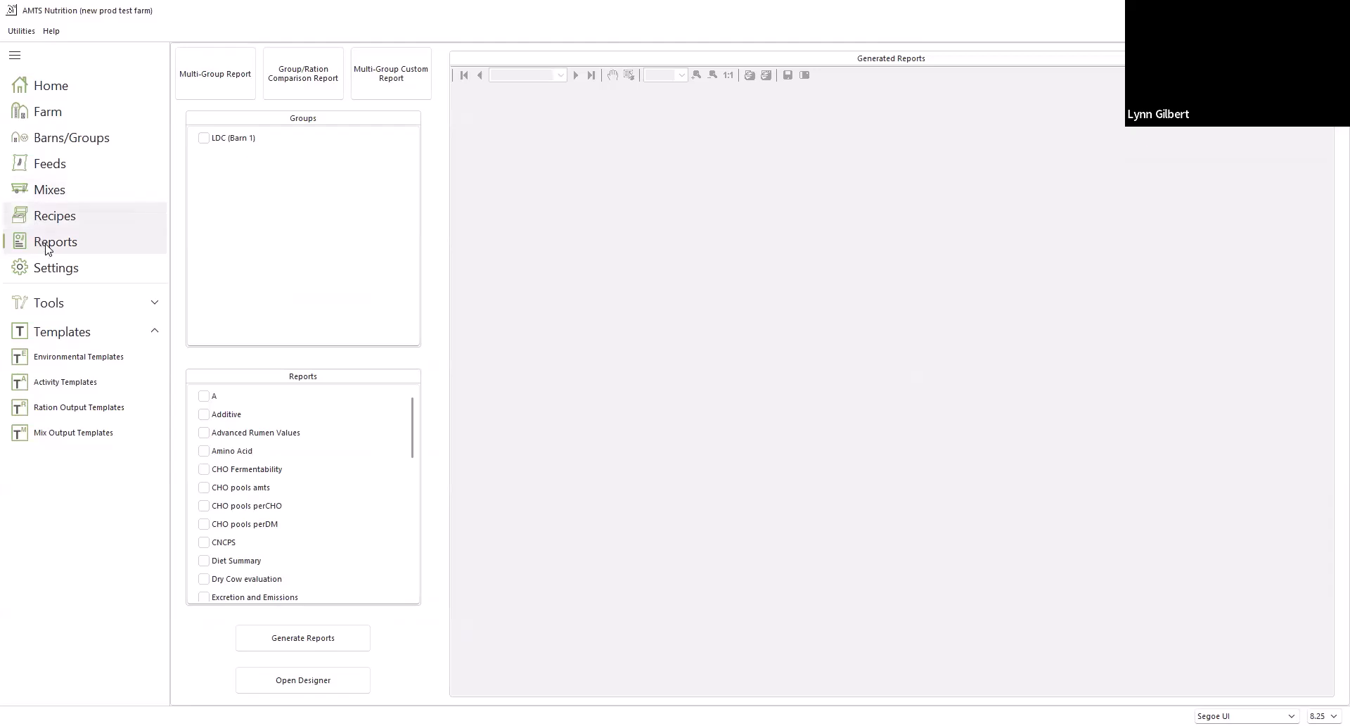
click(84, 215)
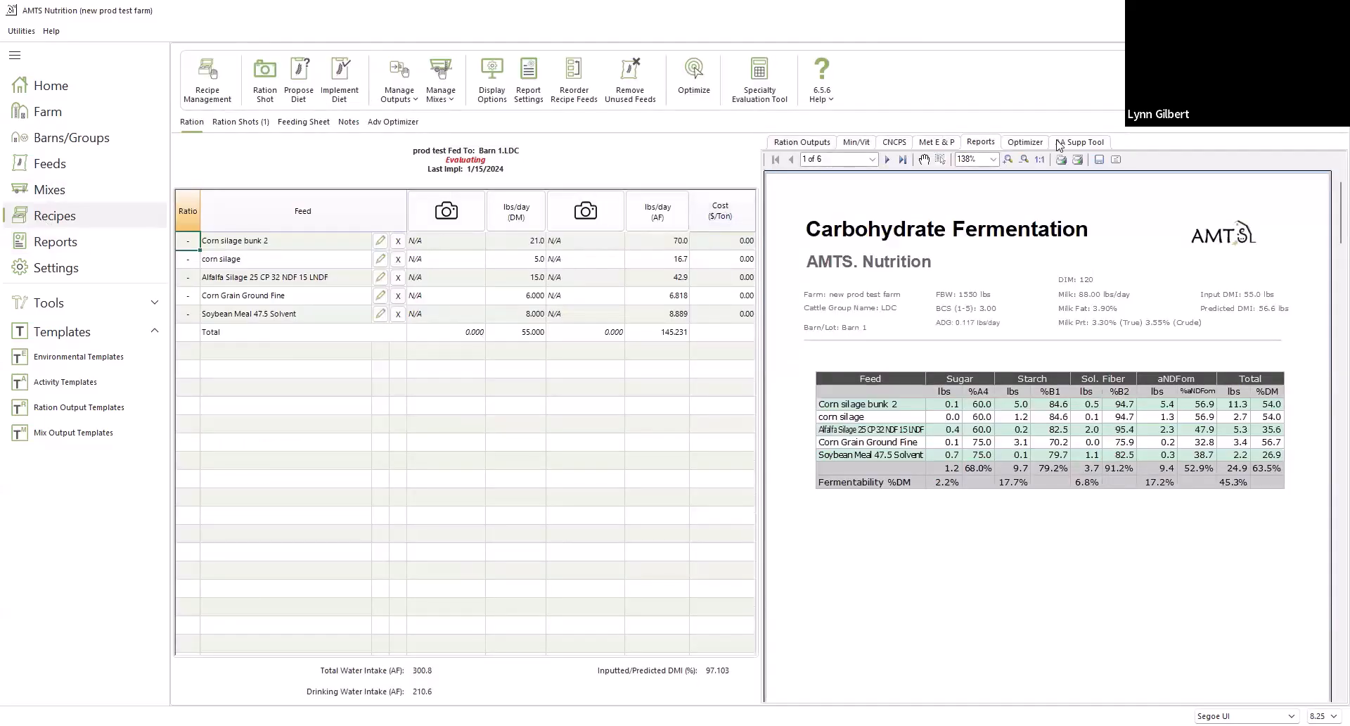
View the per-feed breakdown of ME (%Rqd) from the ration outputs and close it
click(801, 142)
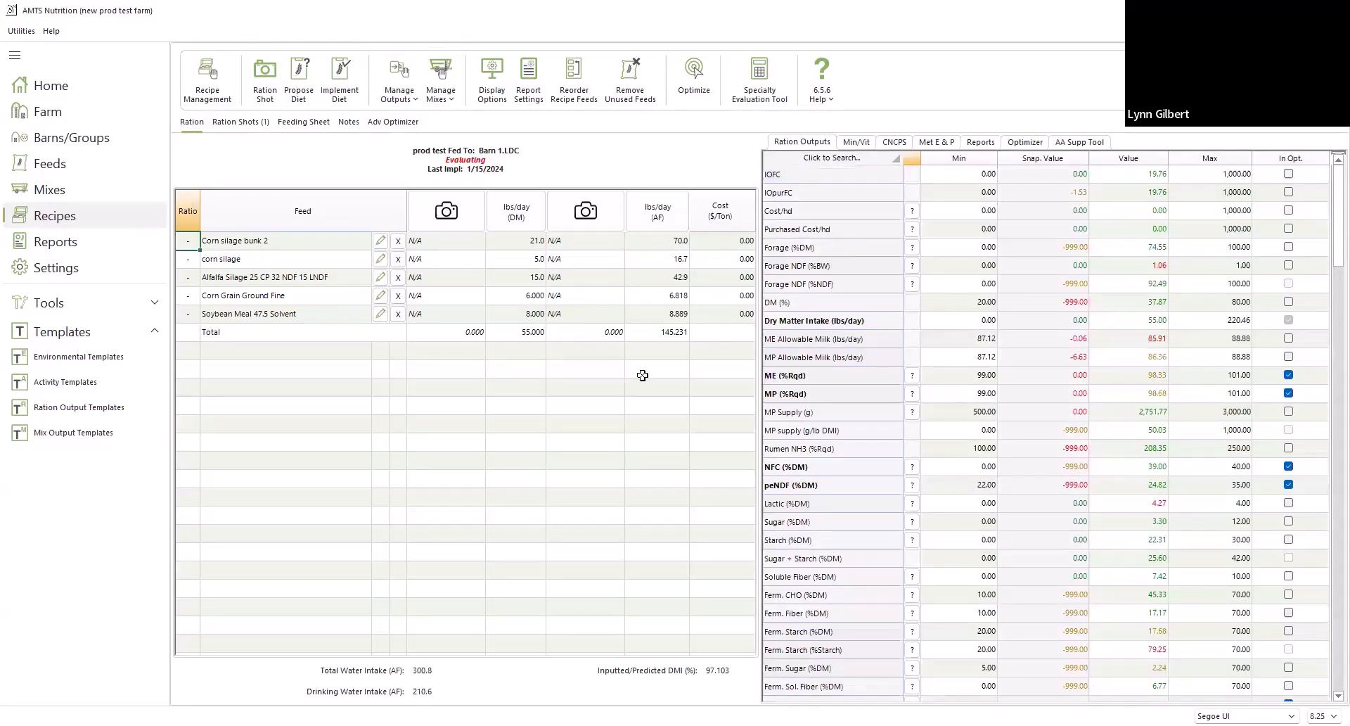
click(912, 374)
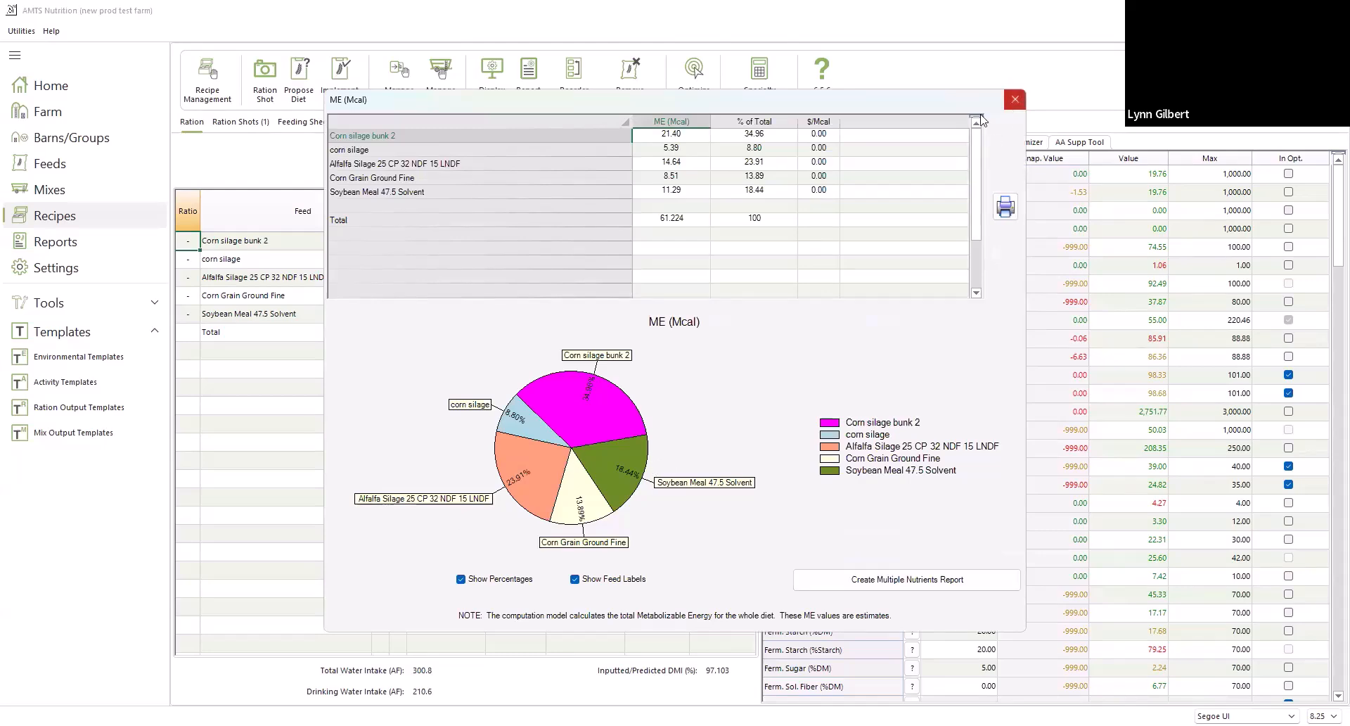
click(1014, 100)
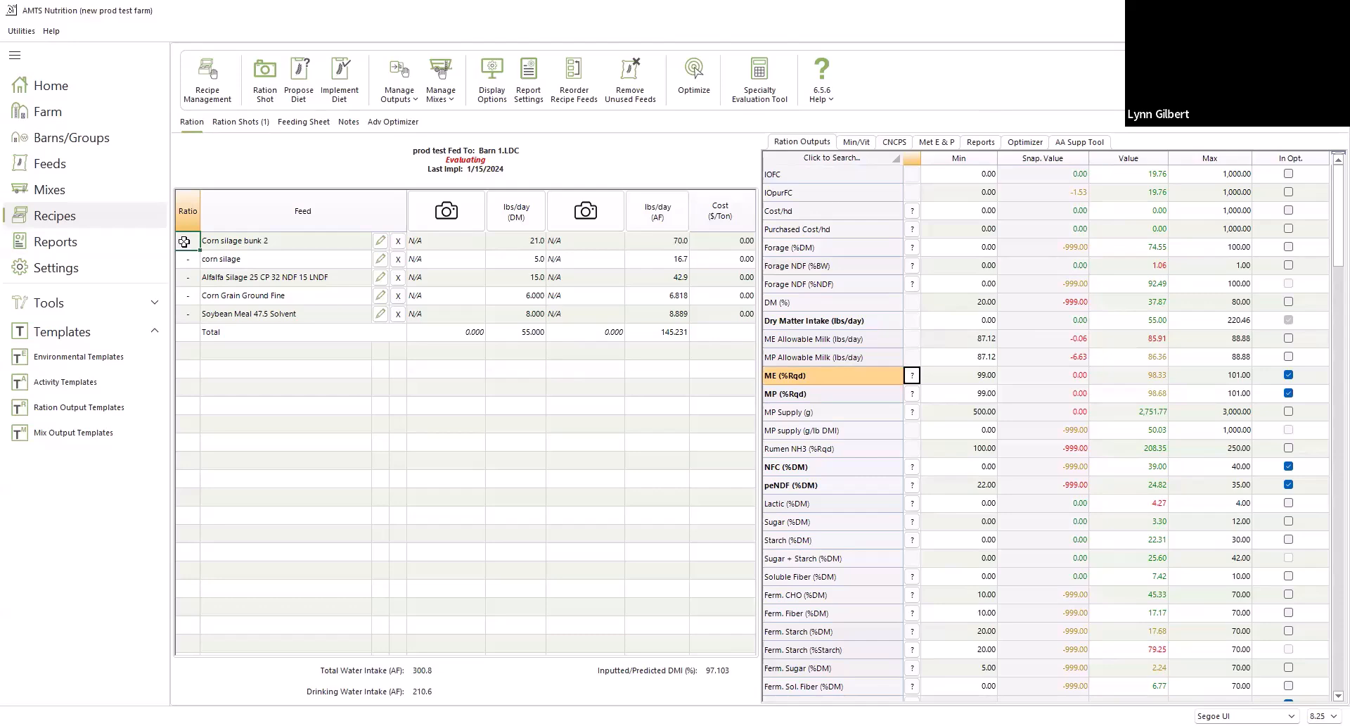
Assign ratios of 3 to Corn silage bunk 2 and 1 to corn silage in the ration
click(188, 242)
text(3)
click(186, 264)
click(186, 262)
text(1)
Set the daily dry matter of Corn silage bunk 2 to 22 lbs
click(520, 241)
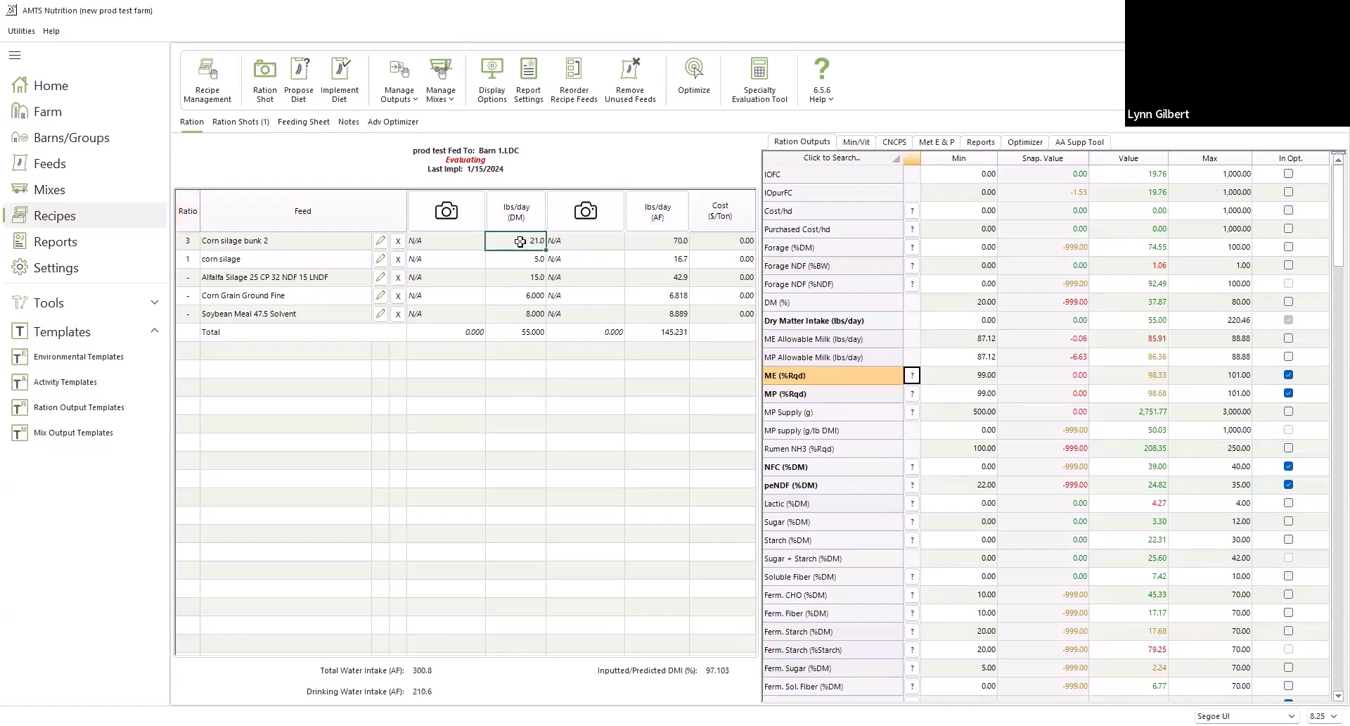
click(521, 241)
key(Return)
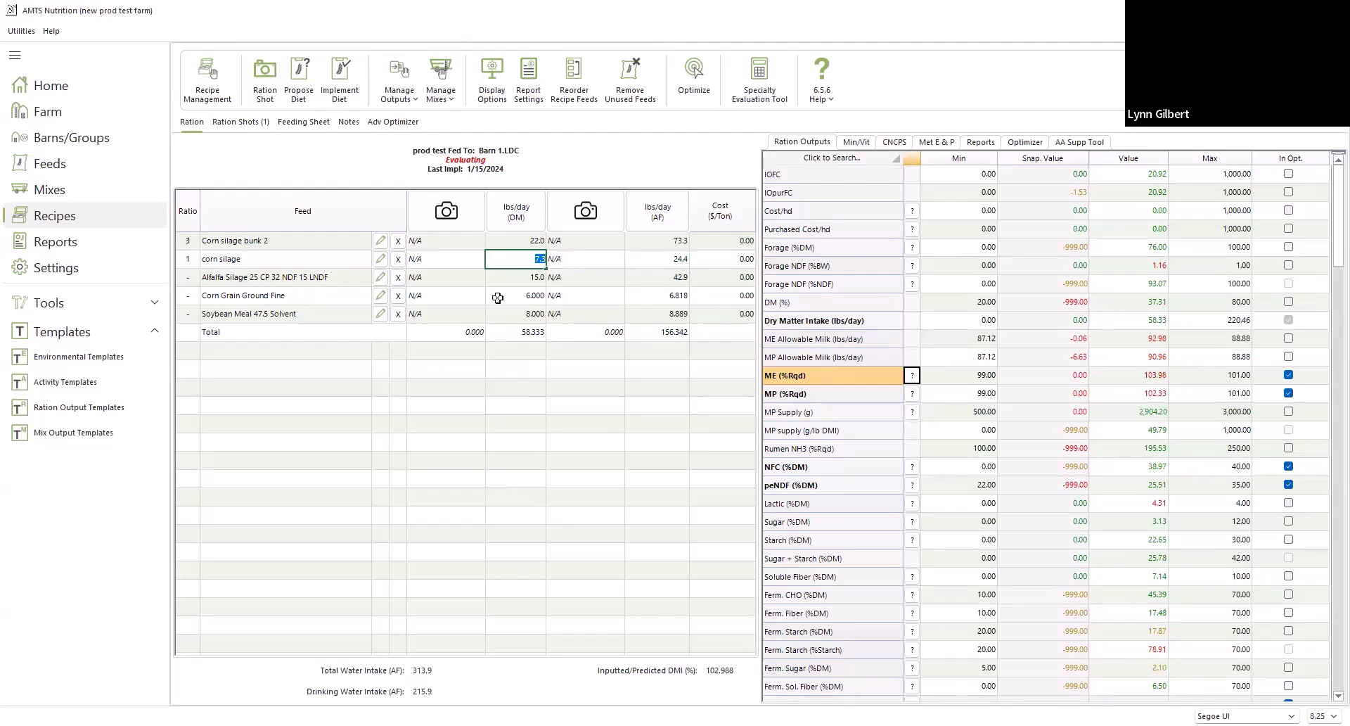
Review the customizable outputs layout and screen split choices in the recipe display options, keeping Equal Split
click(497, 95)
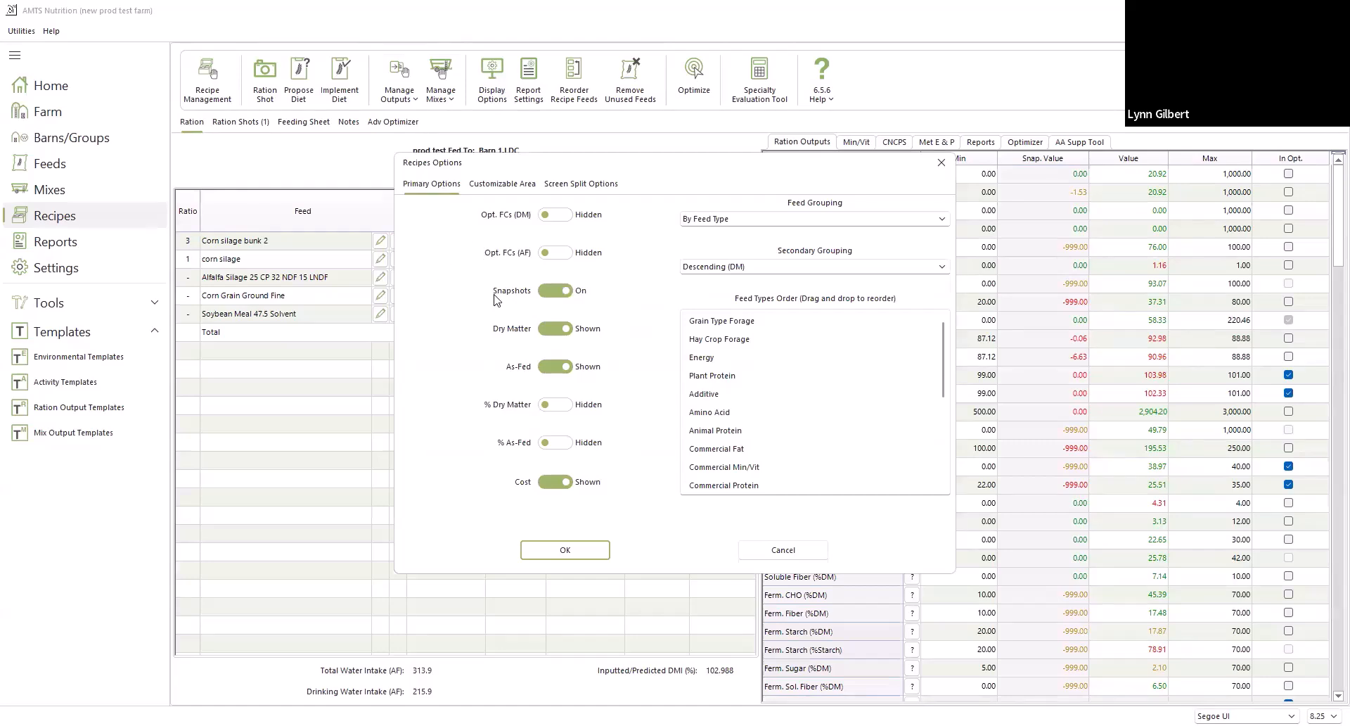
click(496, 186)
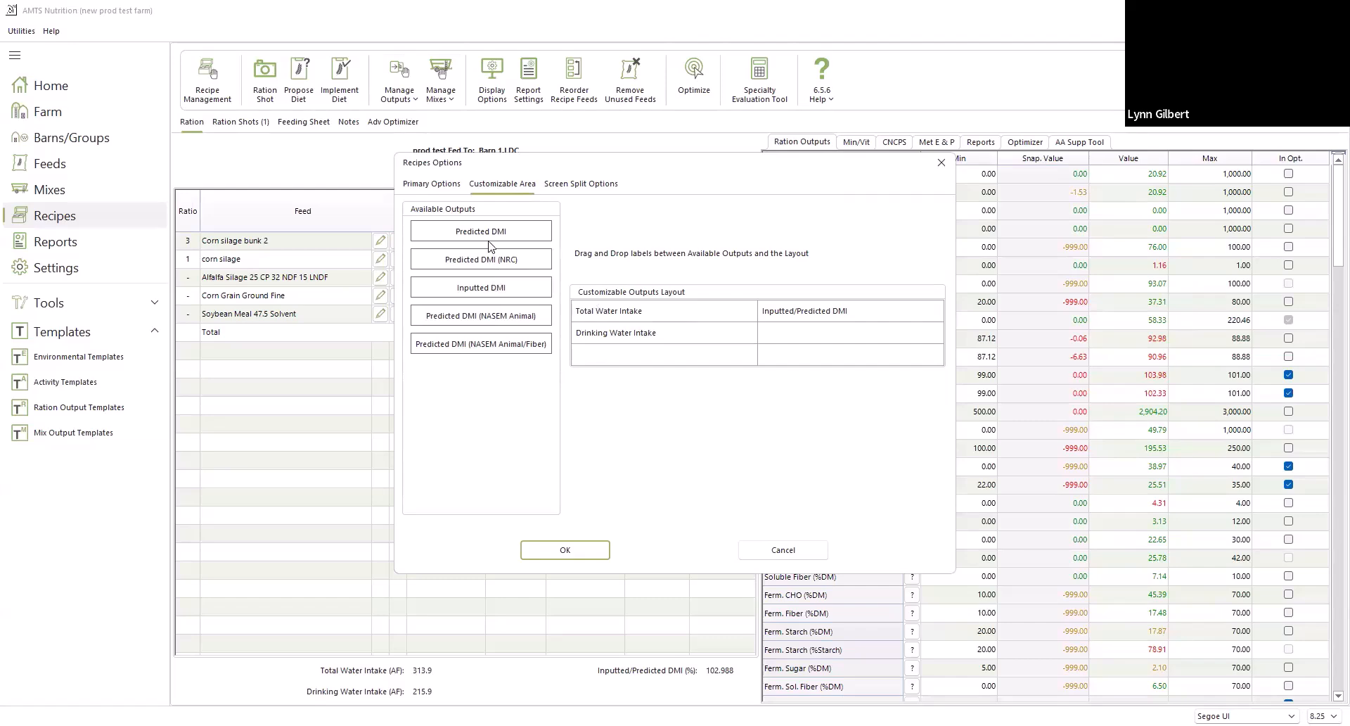
mouse_move(488, 234)
mouse_down()
mouse_move(584, 339)
mouse_move(471, 236)
mouse_up()
click(583, 184)
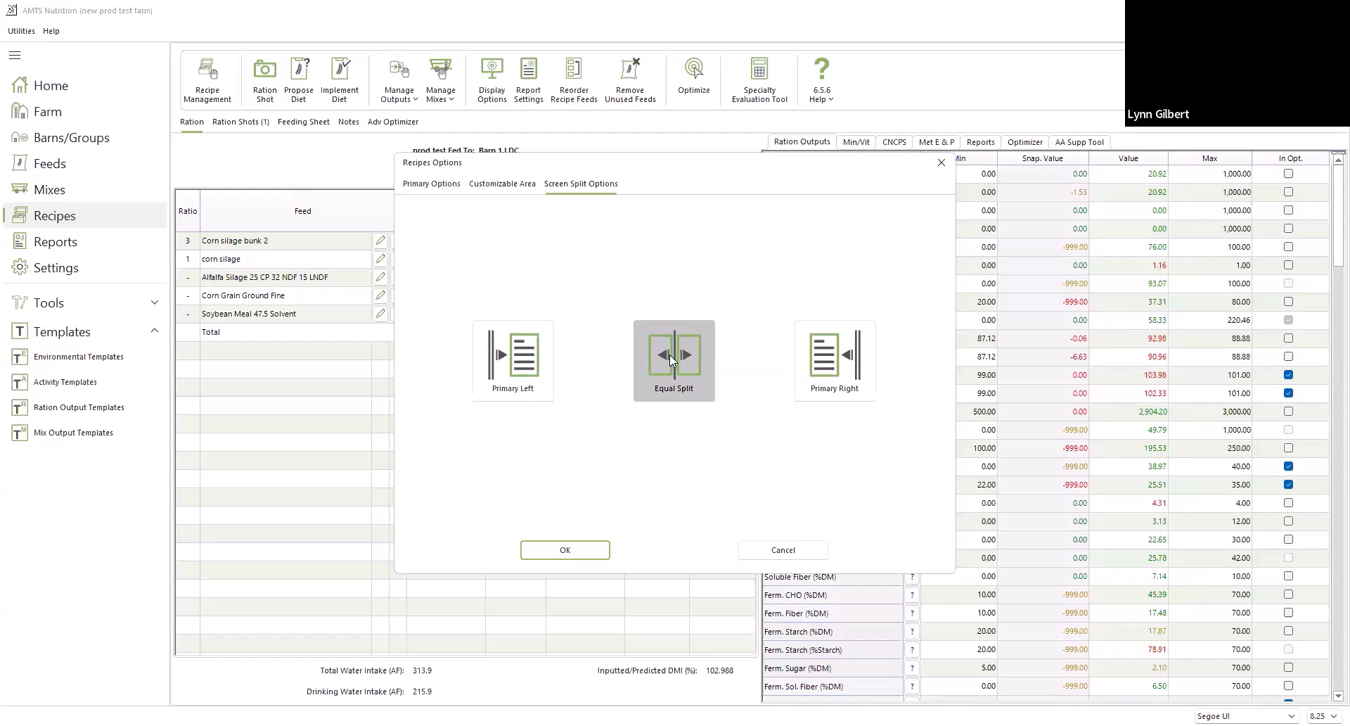
click(583, 551)
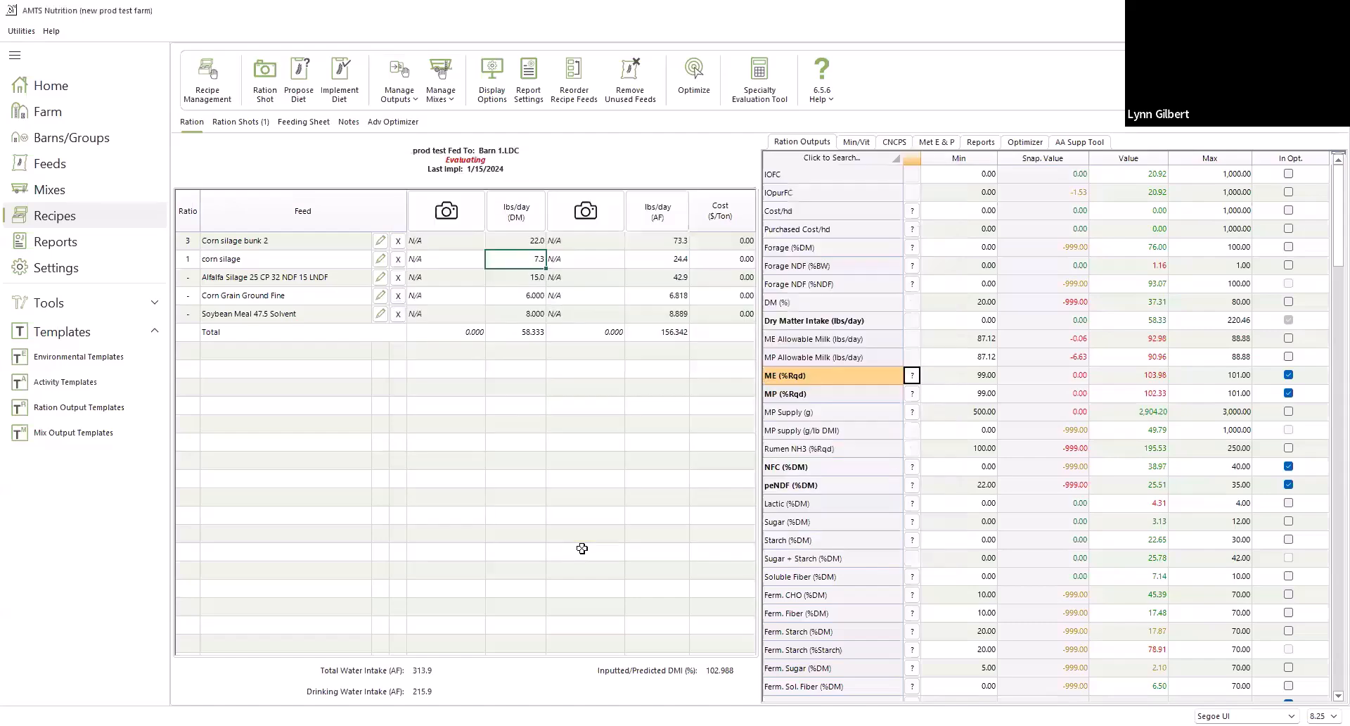